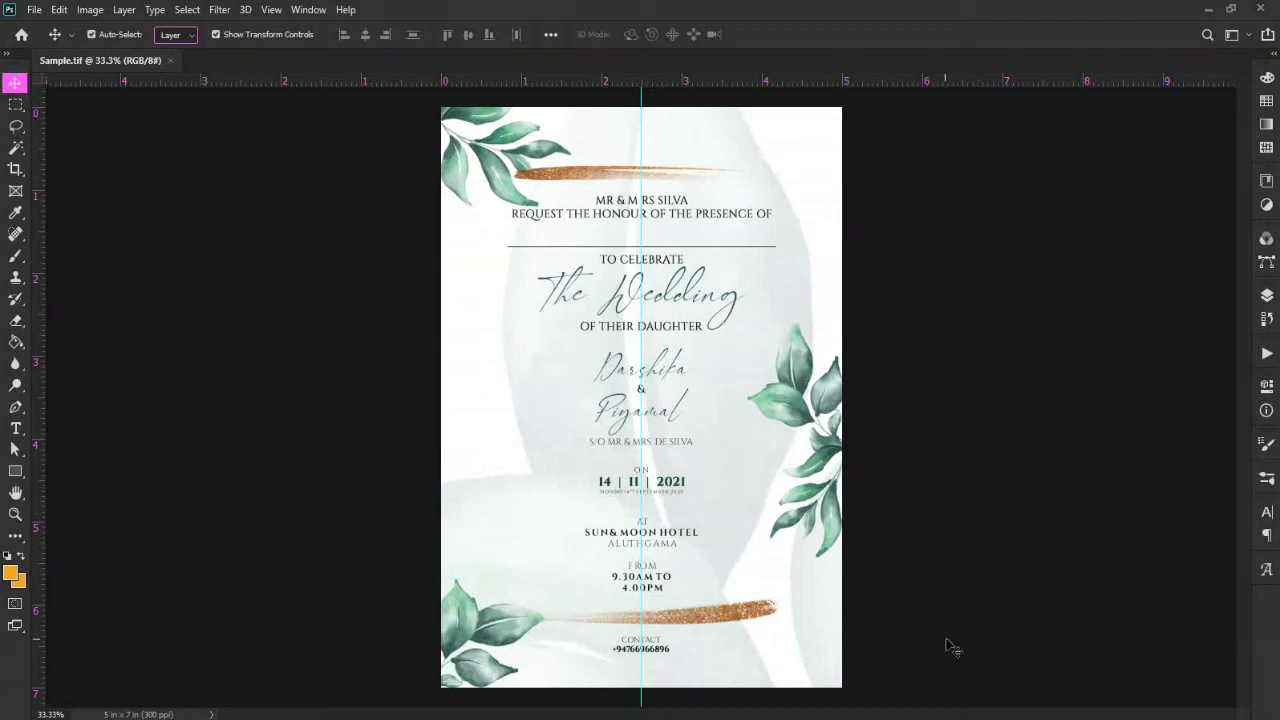
# Move the vertical guide off the sample invitation and bring up the New Document settings
pyautogui.moveTo(641, 200); pyautogui.dragTo(1083, 292)
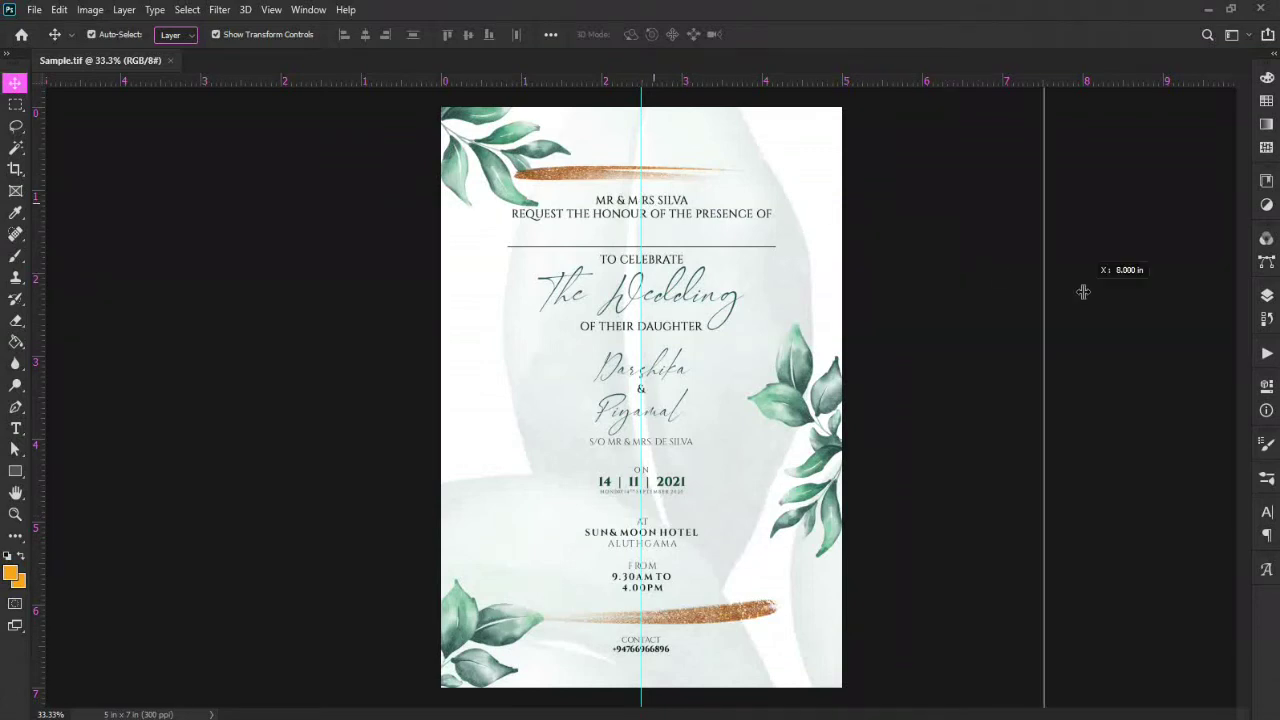
pyautogui.click(34, 9)
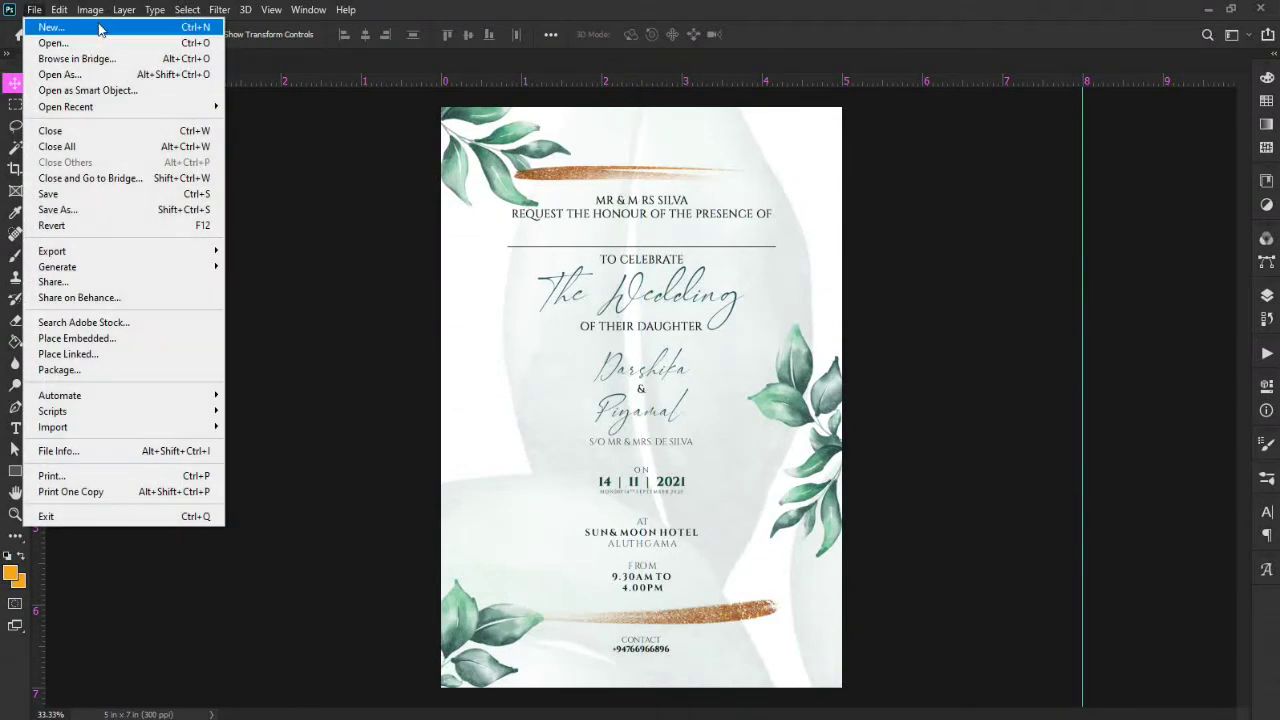
pyautogui.click(34, 9)
pyautogui.hotkey('ctrl', 'n')
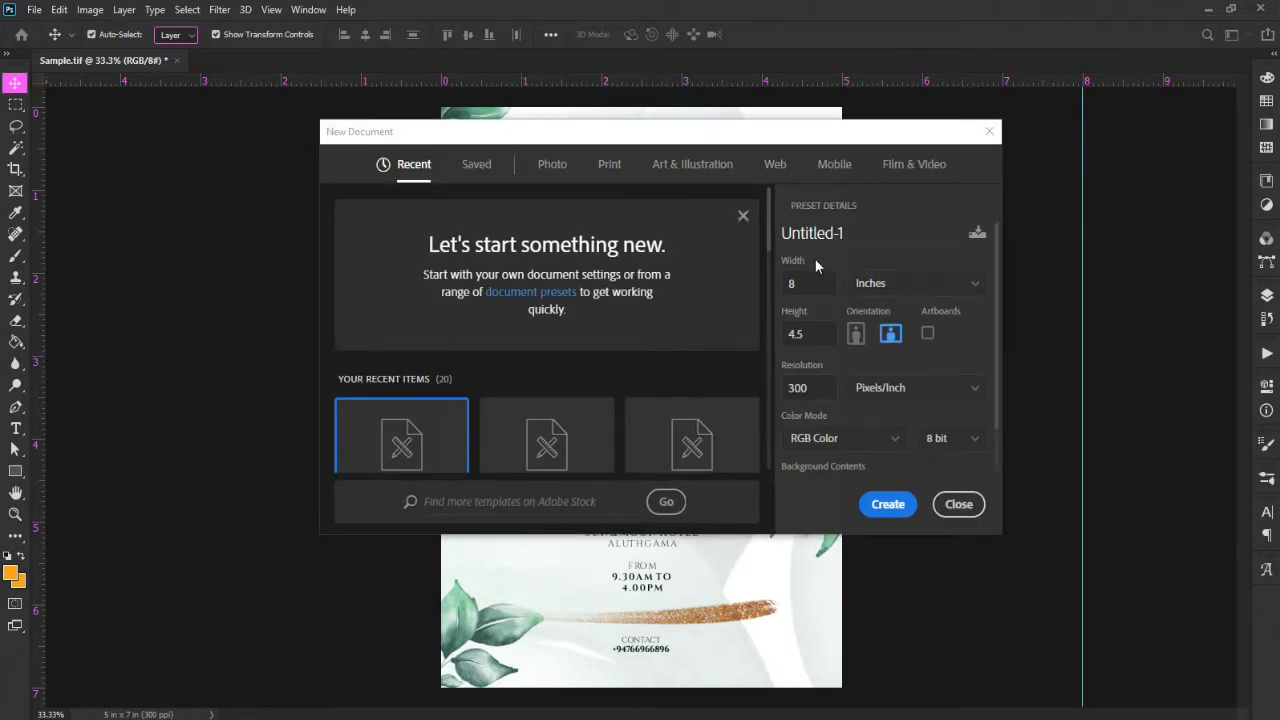
pyautogui.moveTo(771, 150); pyautogui.dragTo(466, 125)
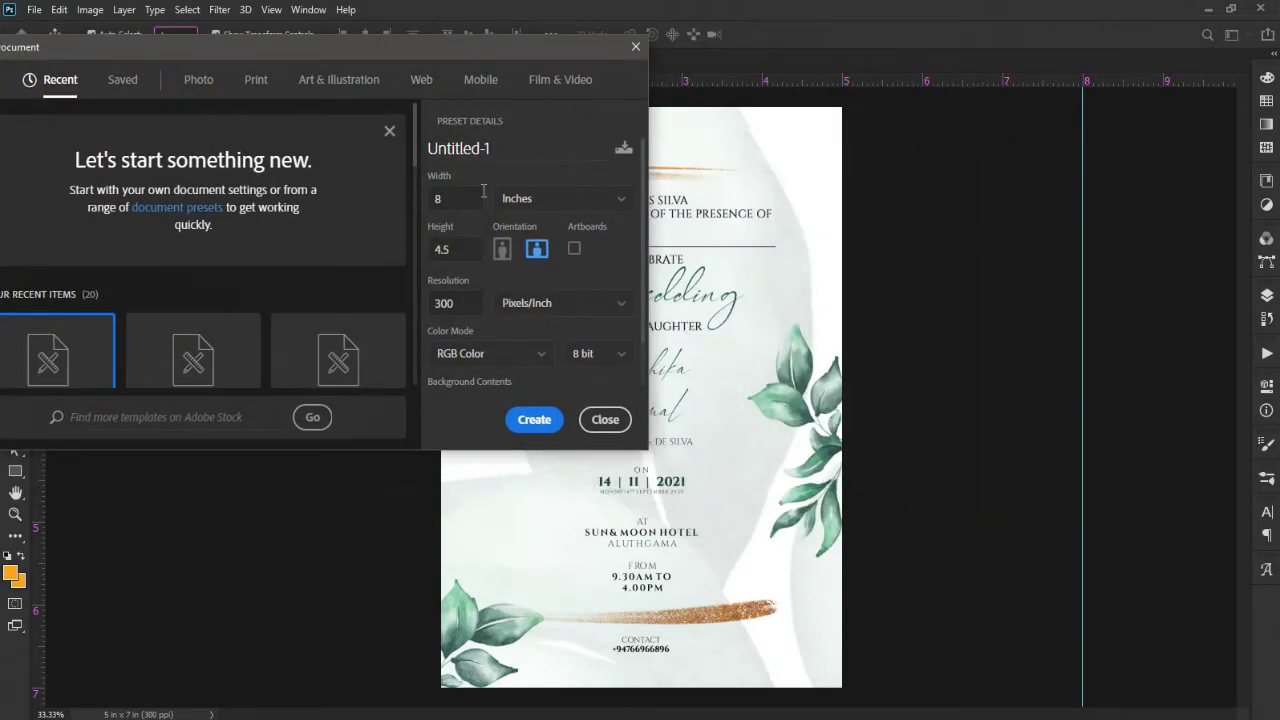
# Create a blank 5 × 7 inch, 300 ppi document
pyautogui.click(528, 200)
pyautogui.click(522, 256)
pyautogui.click(430, 200)
pyautogui.write('5')
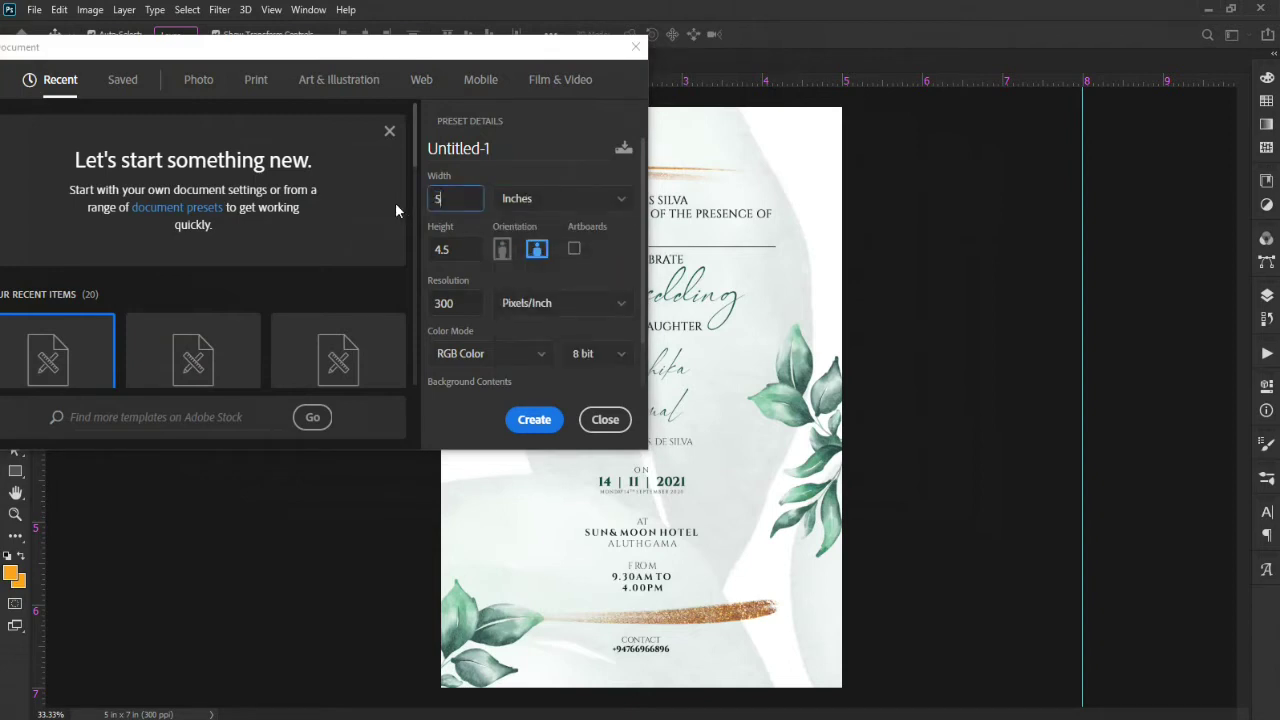
pyautogui.press('Tab')
pyautogui.write('7')
pyautogui.press('Tab')
pyautogui.click(549, 419)
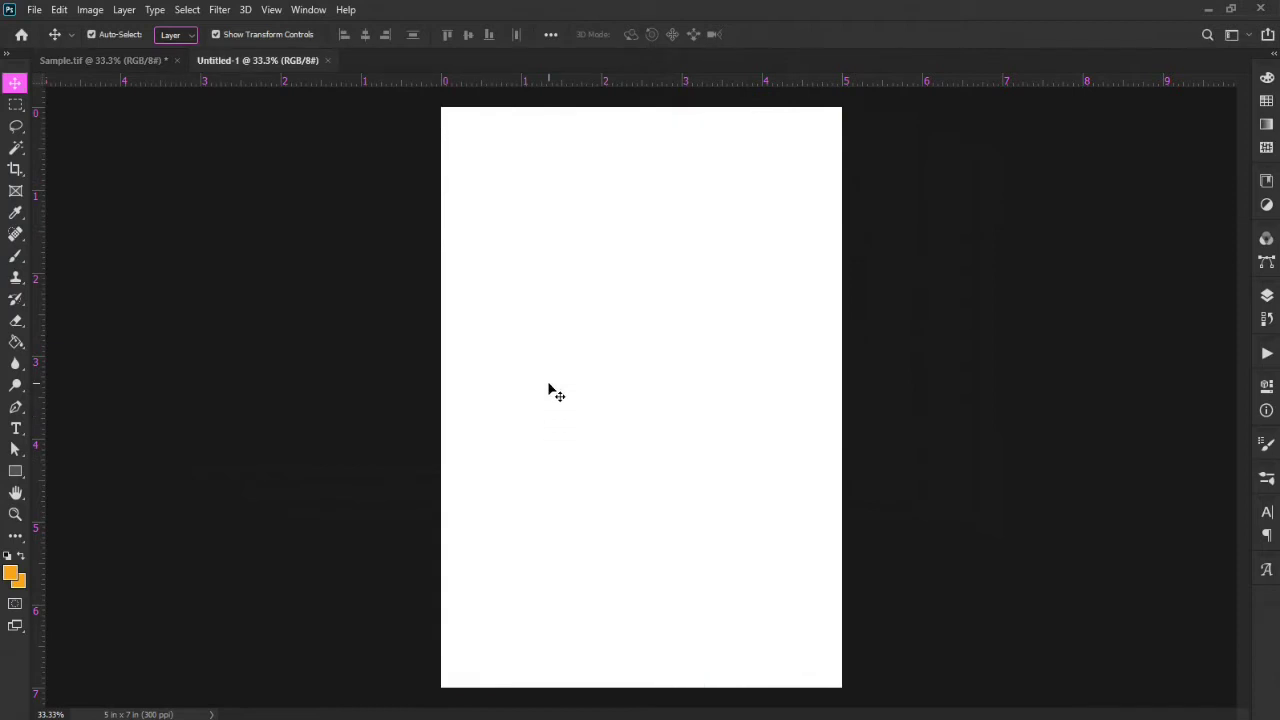
# Check the sample invitation for reference, then drag the first leaf image onto the blank card
pyautogui.click(107, 60)
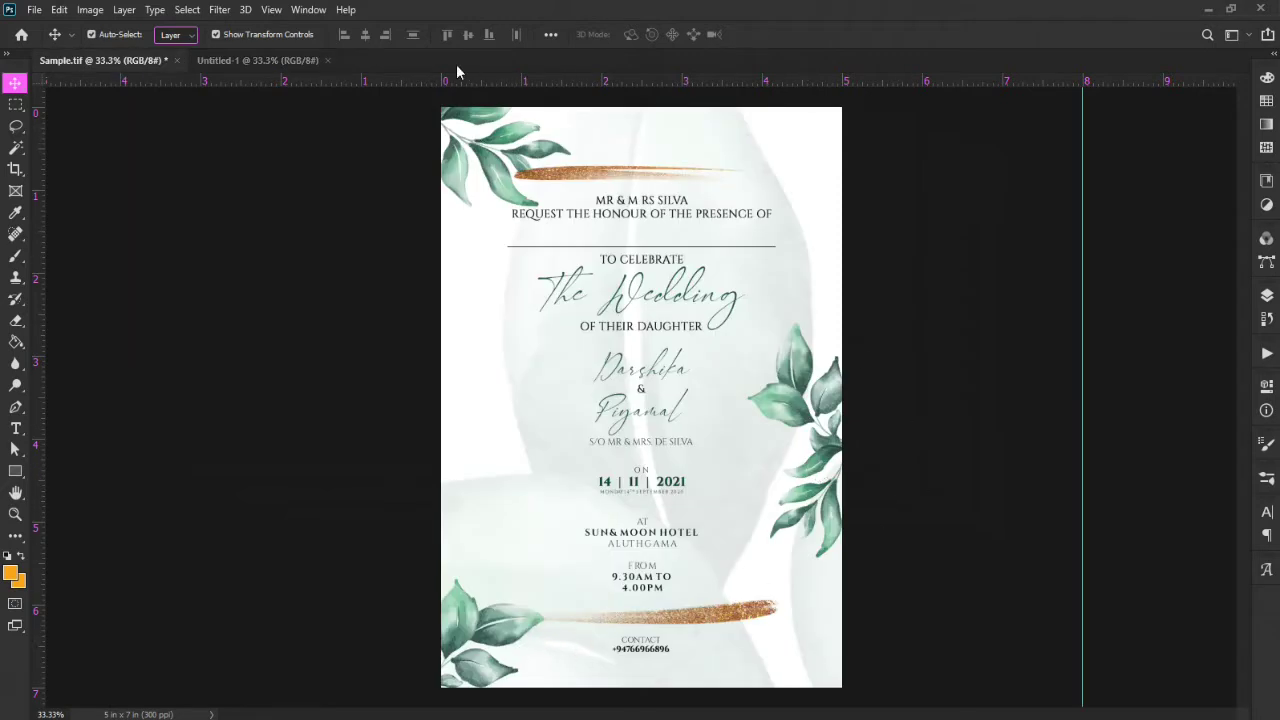
pyautogui.click(229, 62)
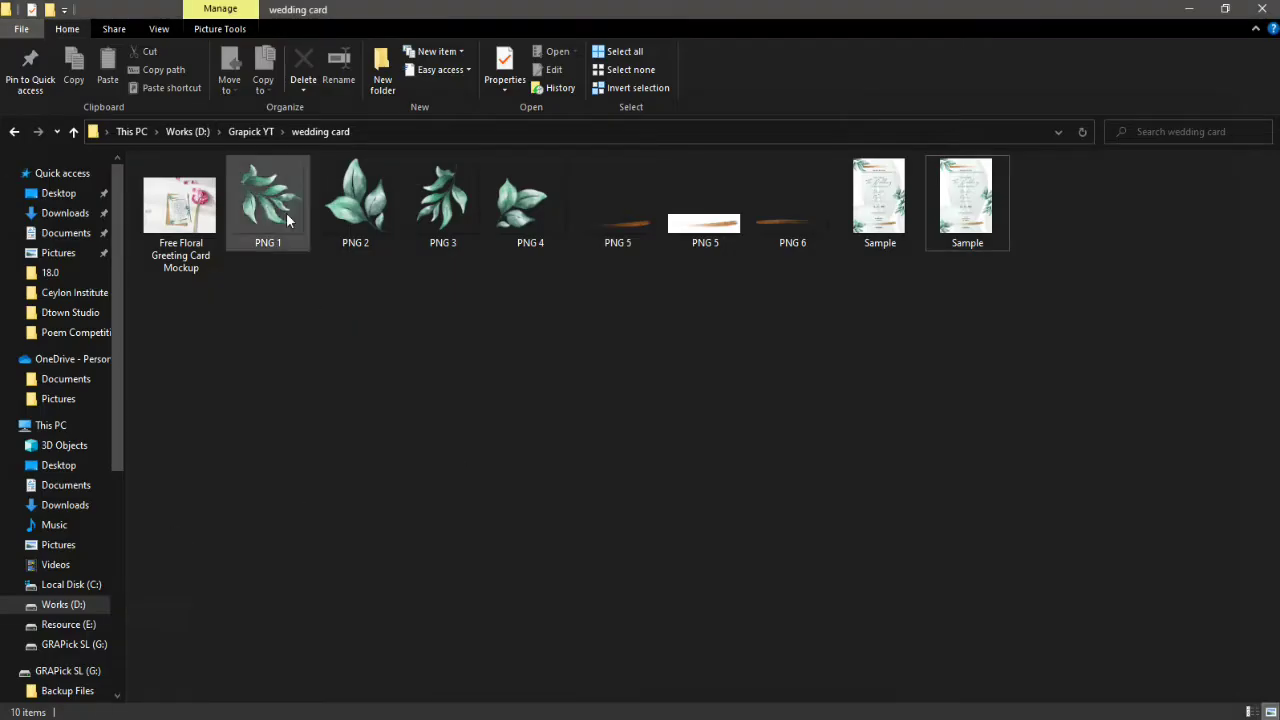
pyautogui.moveTo(284, 211)
pyautogui.mouseDown()
pyautogui.moveTo(502, 240)
pyautogui.moveTo(494, 223)
pyautogui.mouseUp()
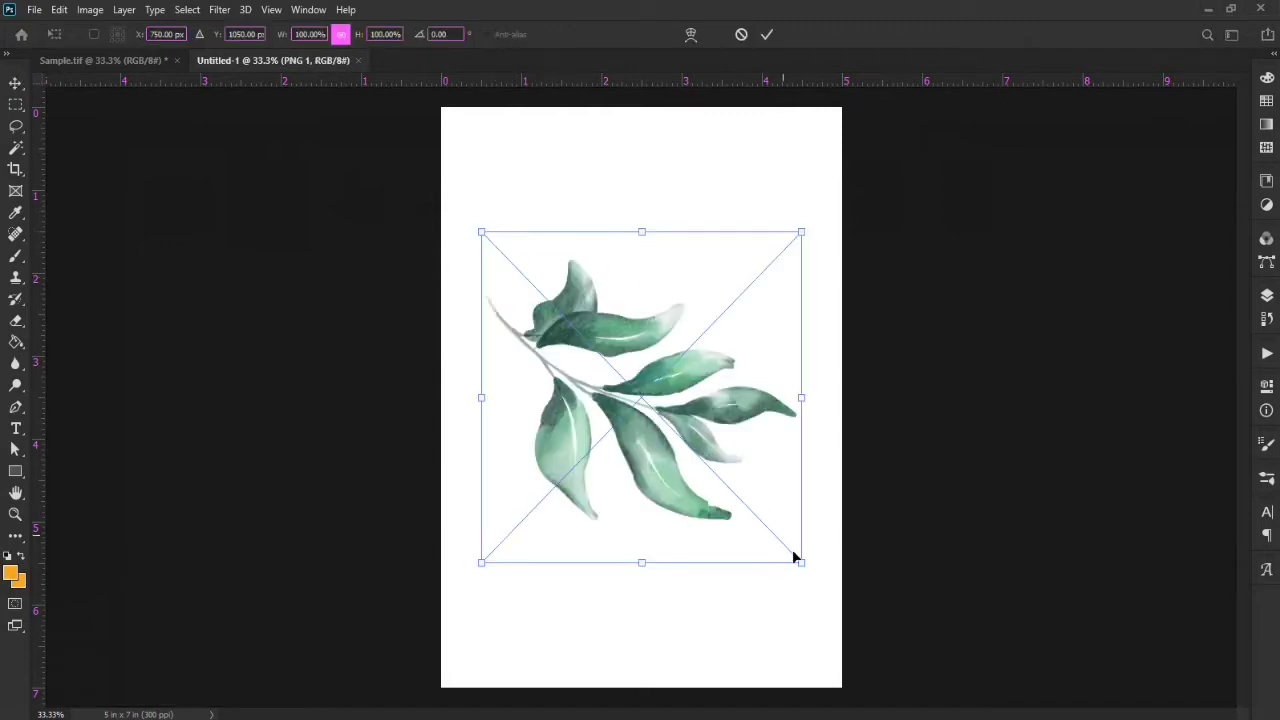
# Shrink the first leaf into the top-left corner and place a smaller second leaf on the right edge
pyautogui.moveTo(803, 565); pyautogui.dragTo(643, 391)
pyautogui.moveTo(557, 336); pyautogui.dragTo(490, 198)
pyautogui.press('Return')
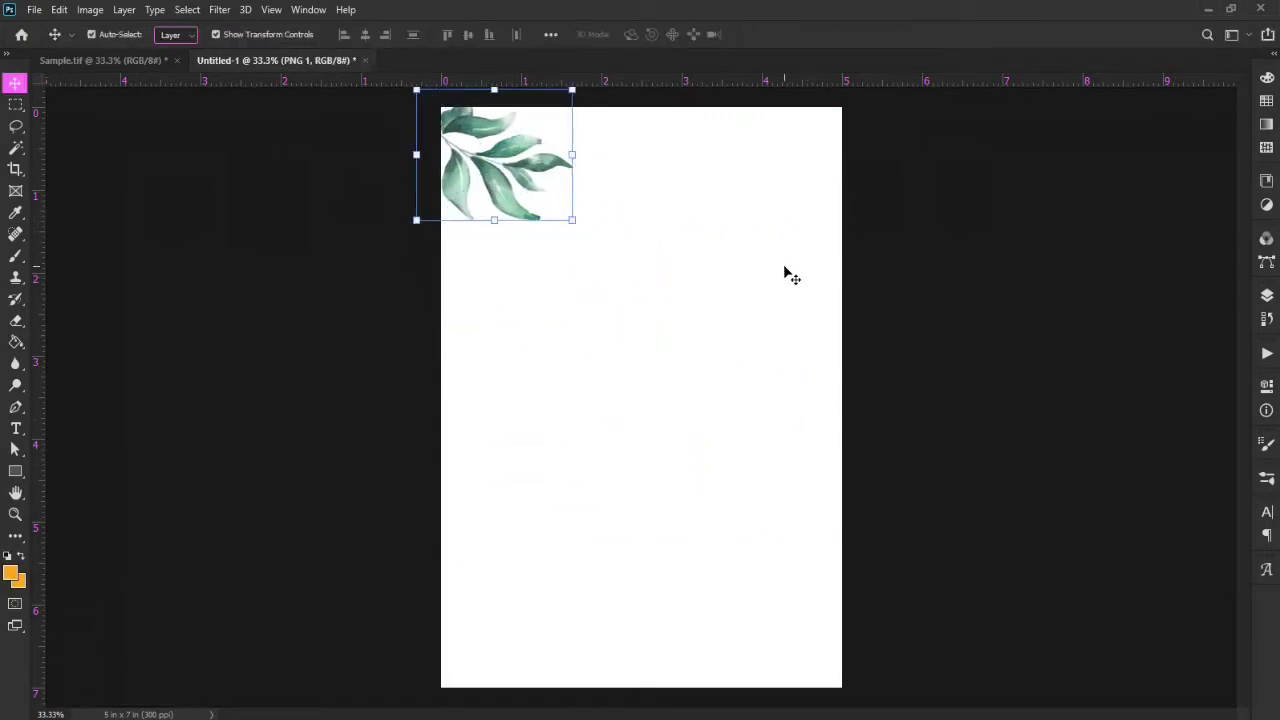
pyautogui.hotkey('alt', 'Tab')
pyautogui.moveTo(358, 230)
pyautogui.mouseDown()
pyautogui.moveTo(446, 293)
pyautogui.moveTo(757, 431)
pyautogui.mouseUp()
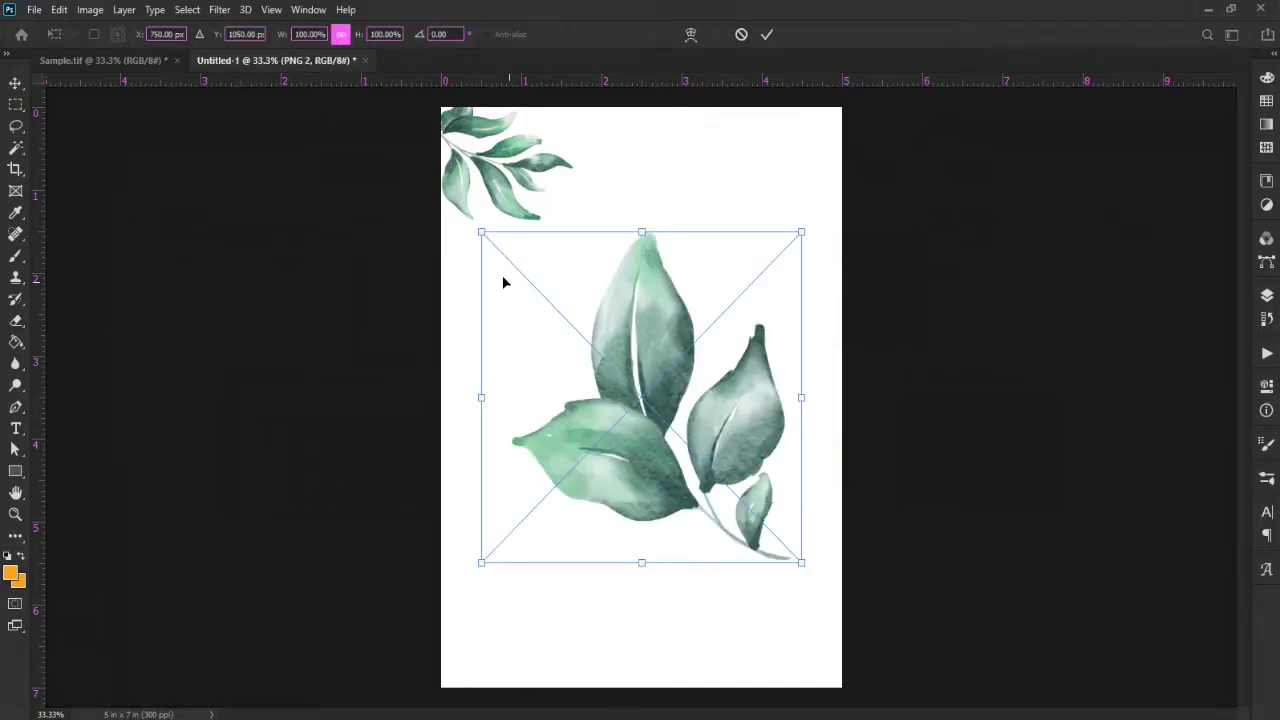
pyautogui.moveTo(478, 231); pyautogui.dragTo(671, 429)
pyautogui.moveTo(810, 505)
pyautogui.mouseDown()
pyautogui.moveTo(838, 410)
pyautogui.moveTo(827, 395)
pyautogui.mouseUp()
pyautogui.press('Return')
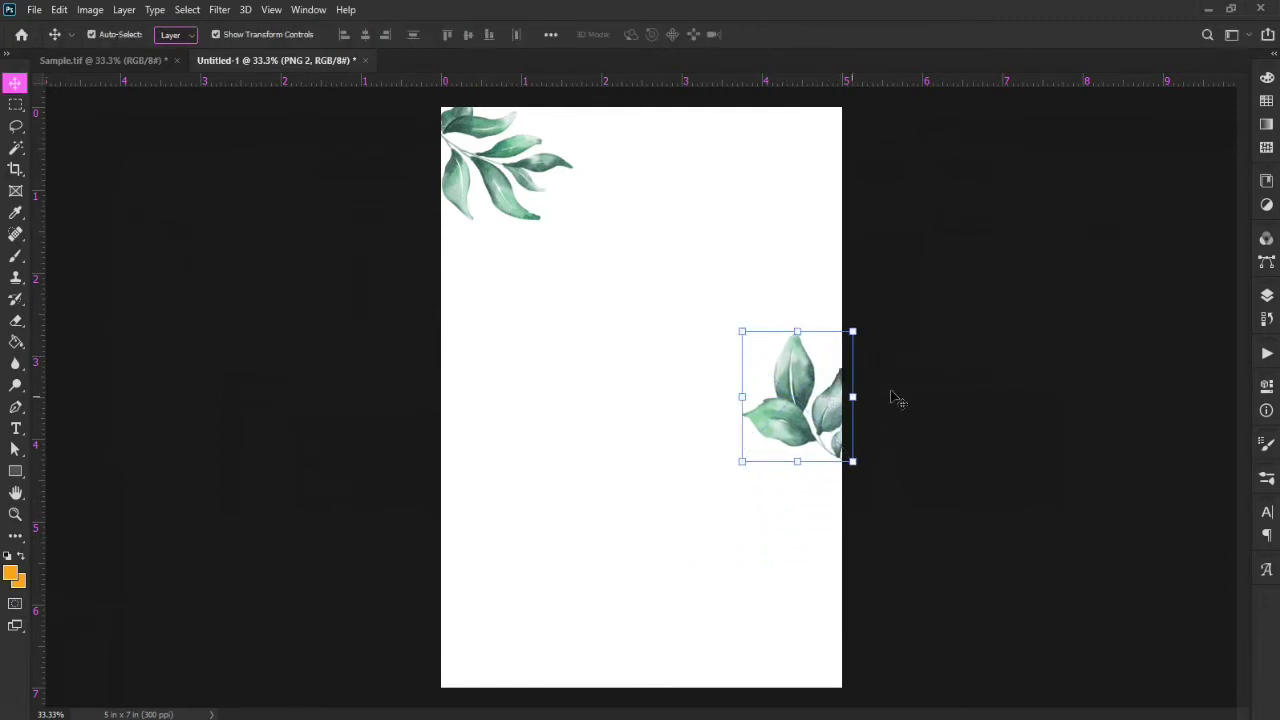
# Place the third leaf image, scaled down, lower along the card's right edge
pyautogui.hotkey('alt', 'Tab')
pyautogui.click(443, 200)
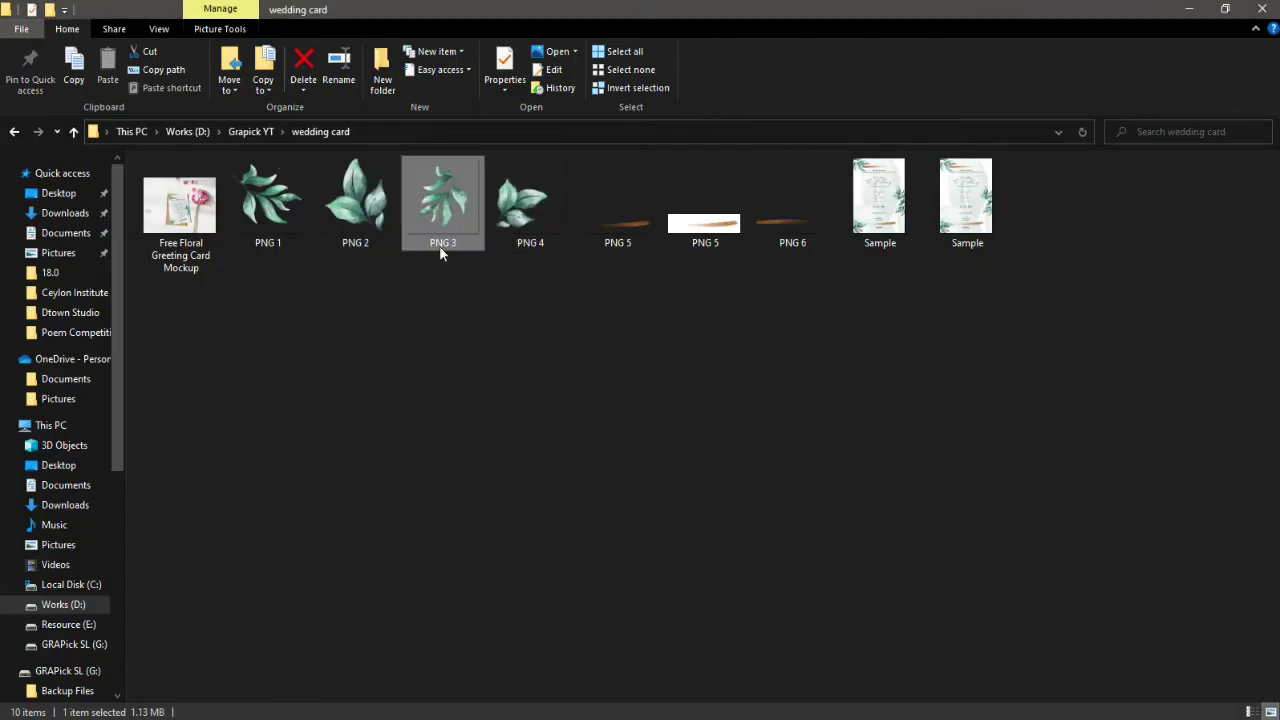
pyautogui.moveTo(475, 201); pyautogui.dragTo(840, 376)
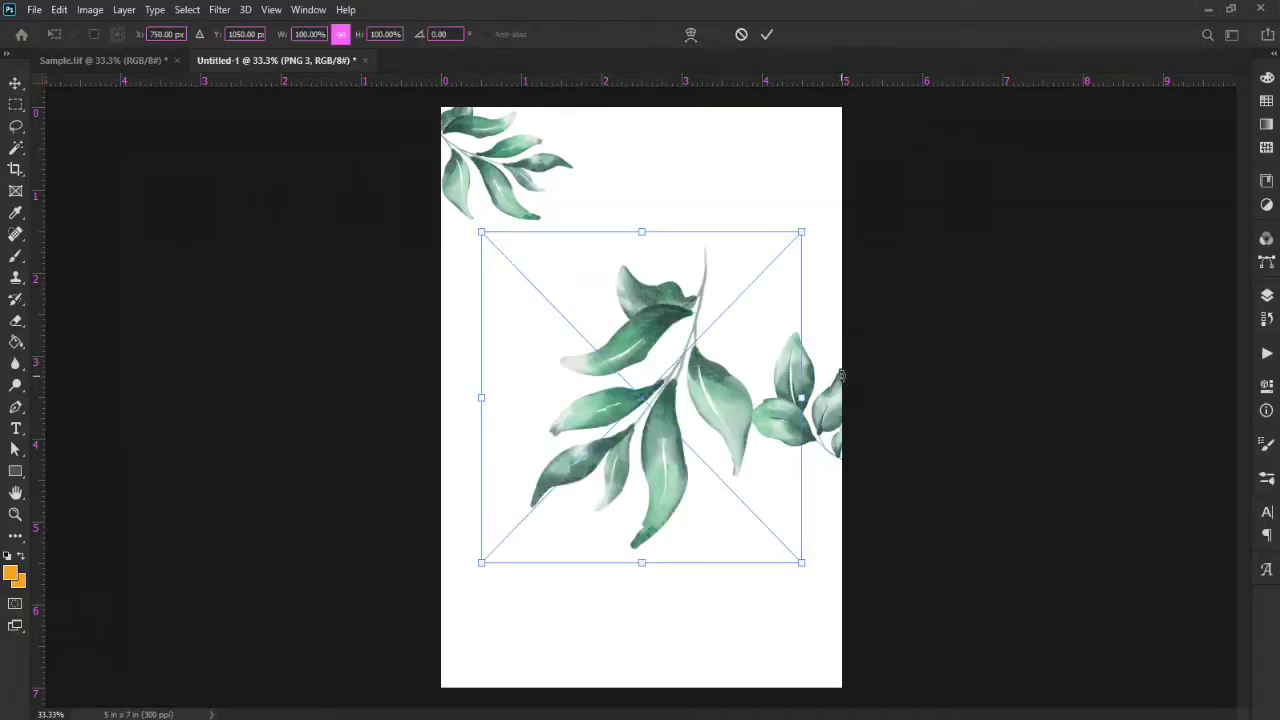
pyautogui.moveTo(479, 397)
pyautogui.mouseDown()
pyautogui.moveTo(667, 397)
pyautogui.moveTo(814, 367)
pyautogui.mouseUp()
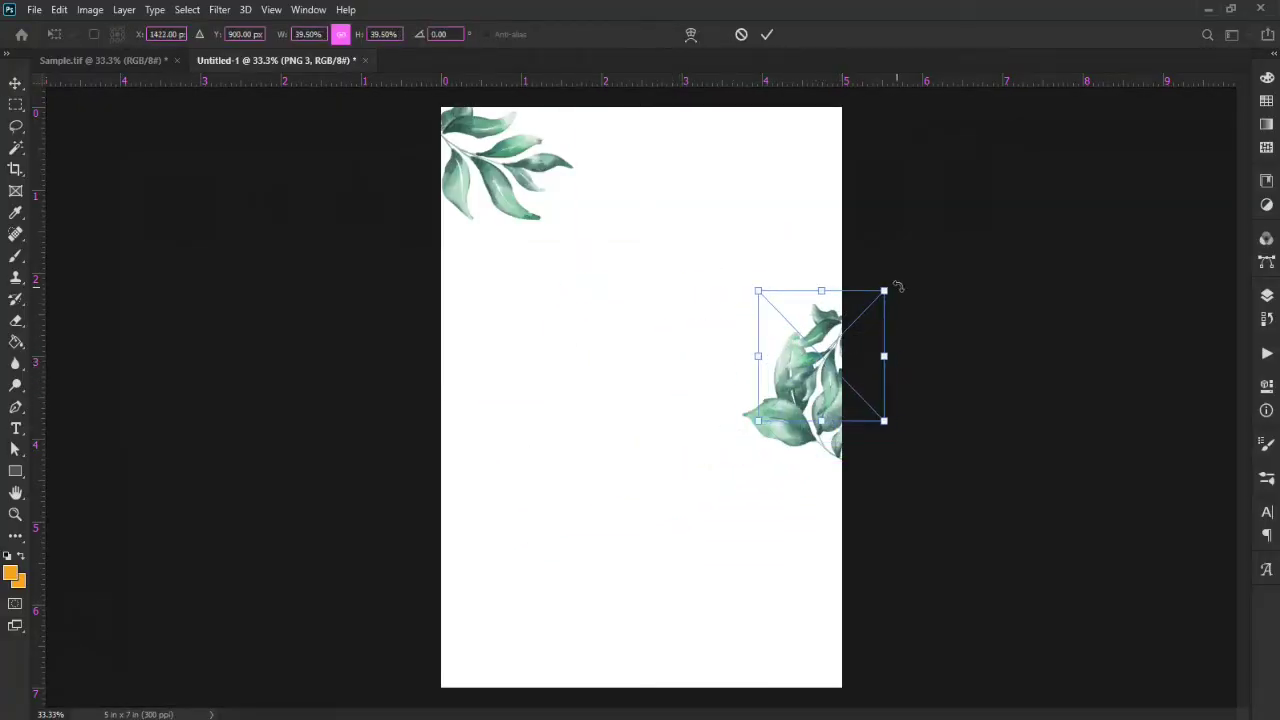
pyautogui.moveTo(866, 331); pyautogui.dragTo(851, 483)
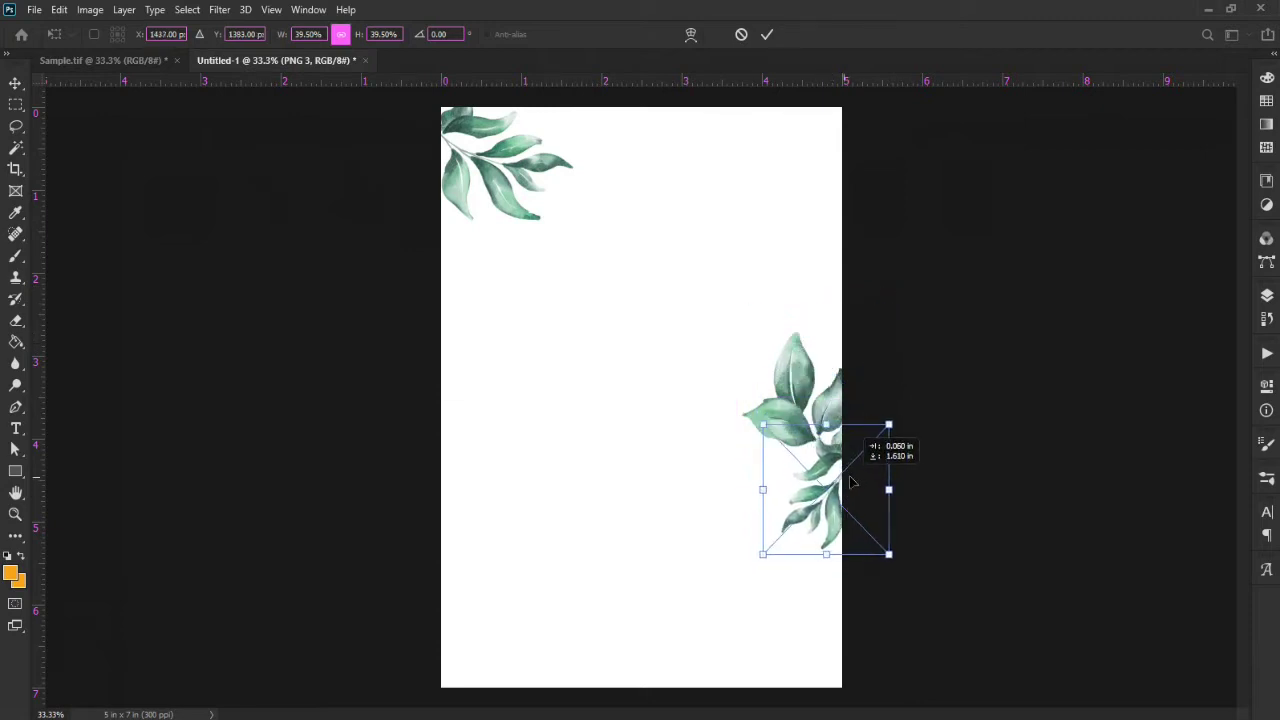
pyautogui.press('Return')
pyautogui.click(820, 375)
pyautogui.moveTo(820, 375); pyautogui.dragTo(822, 345)
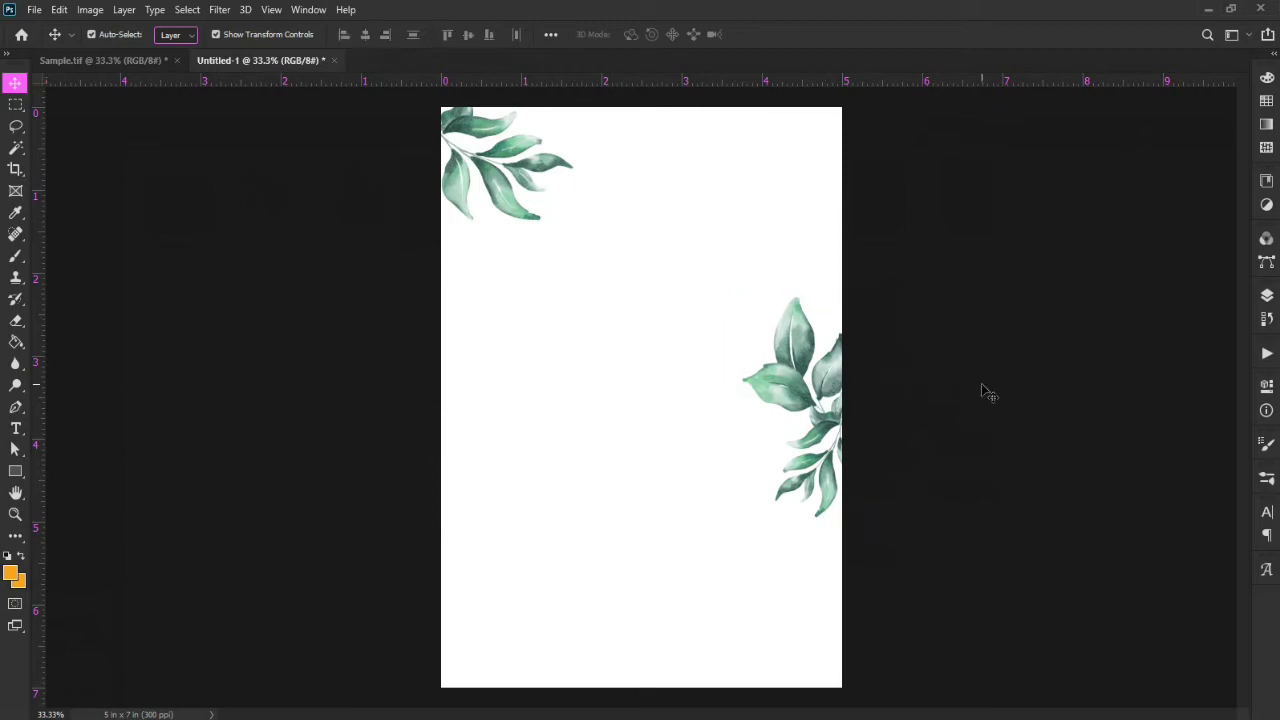
# Place the fourth leaf image, scaled down, in the card's bottom-left corner
pyautogui.hotkey('alt', 'Tab')
pyautogui.moveTo(510, 220); pyautogui.dragTo(505, 540)
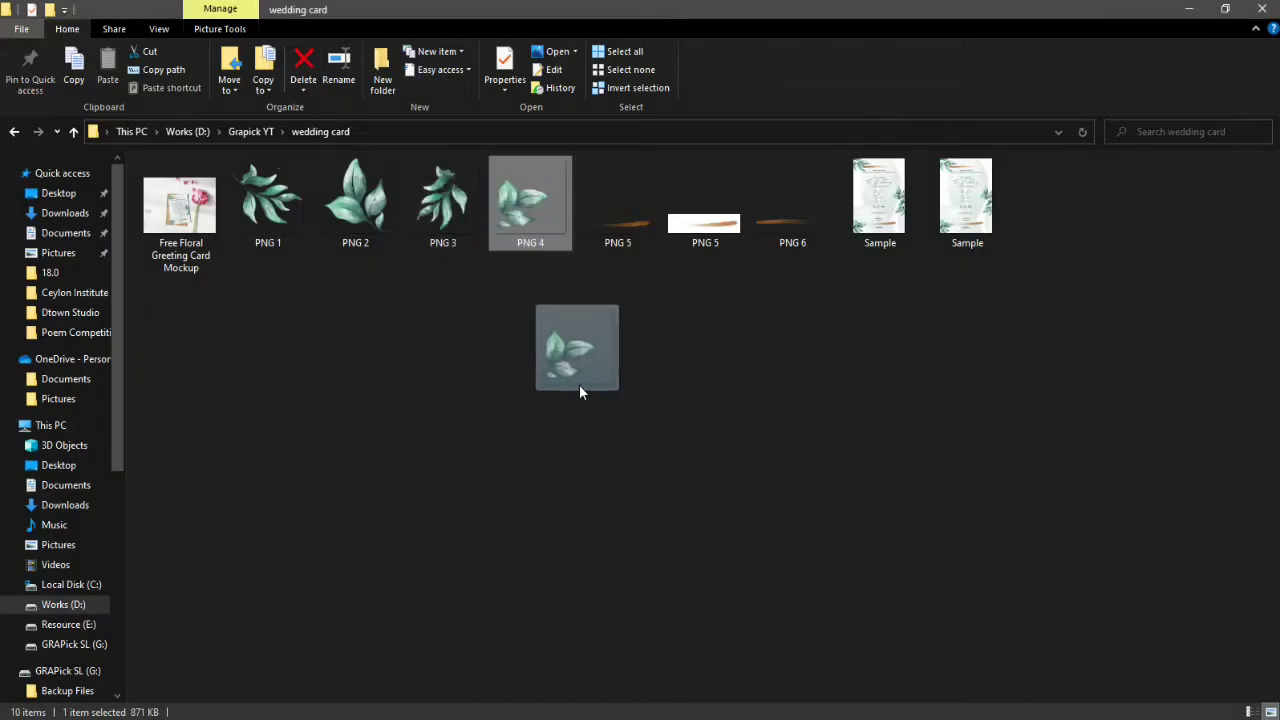
pyautogui.hotkey('alt', 'Tab')
pyautogui.moveTo(797, 236); pyautogui.dragTo(653, 411)
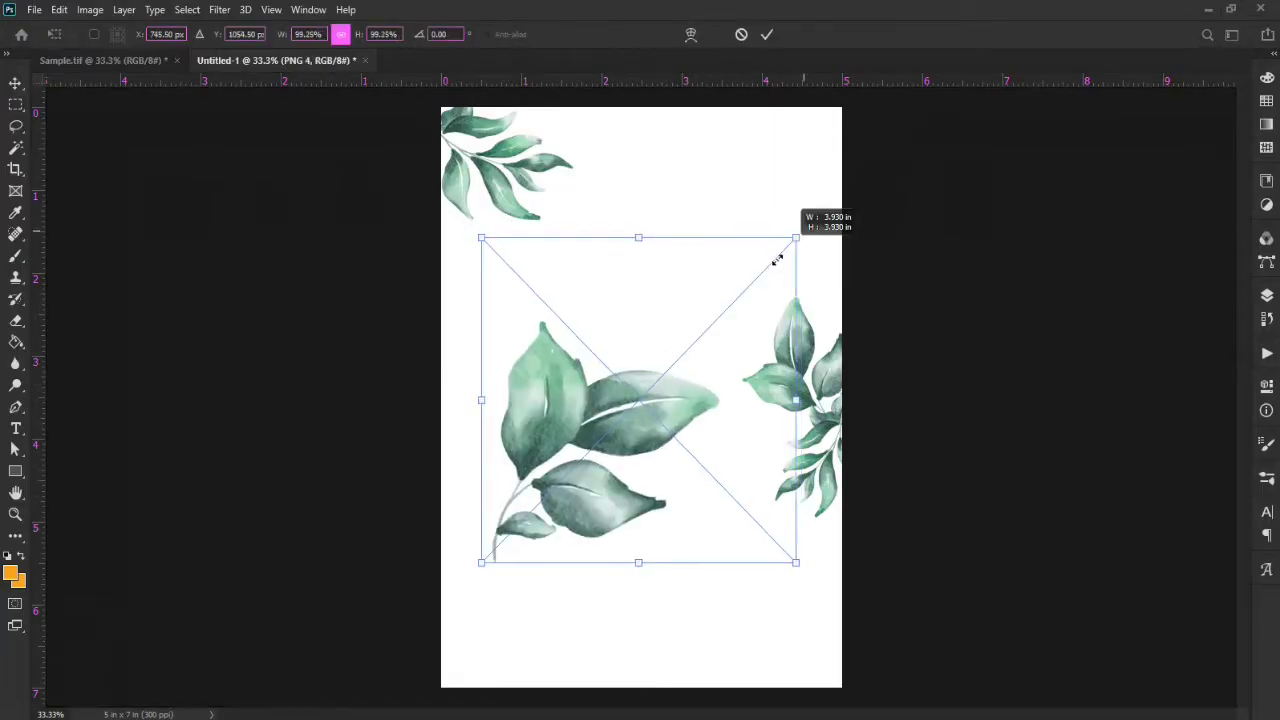
pyautogui.moveTo(500, 540); pyautogui.dragTo(449, 678)
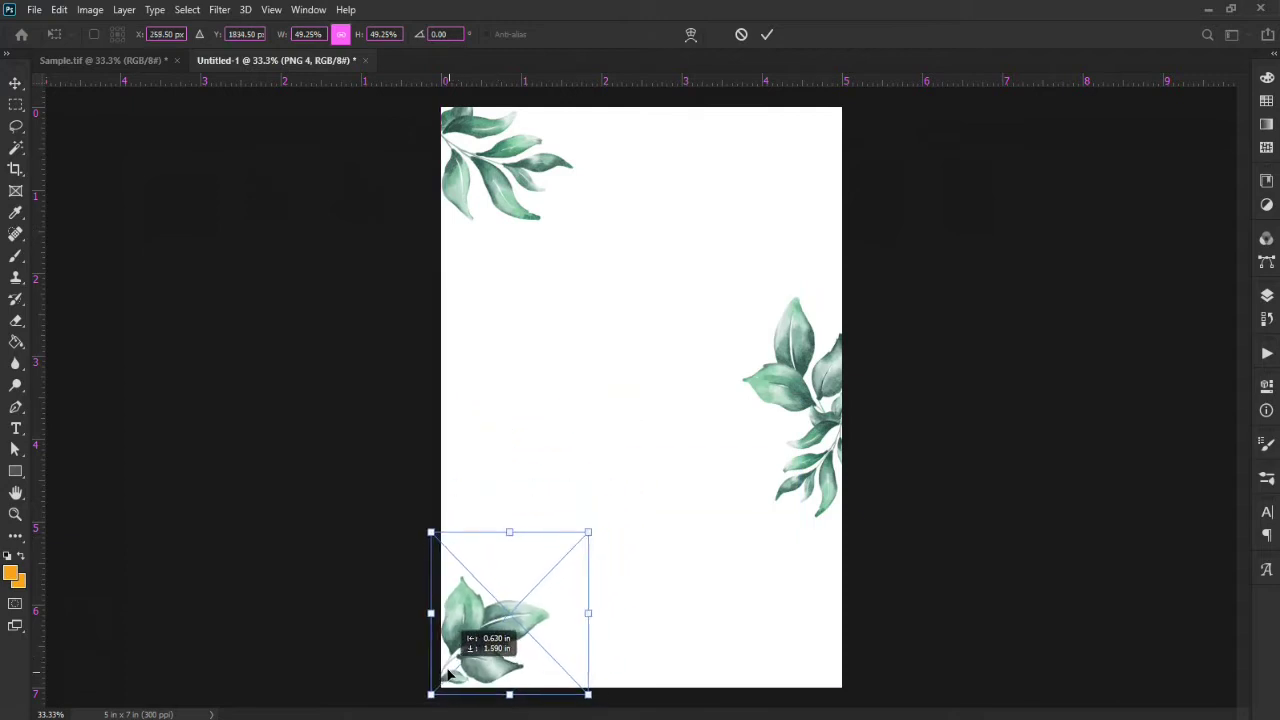
pyautogui.press('Return')
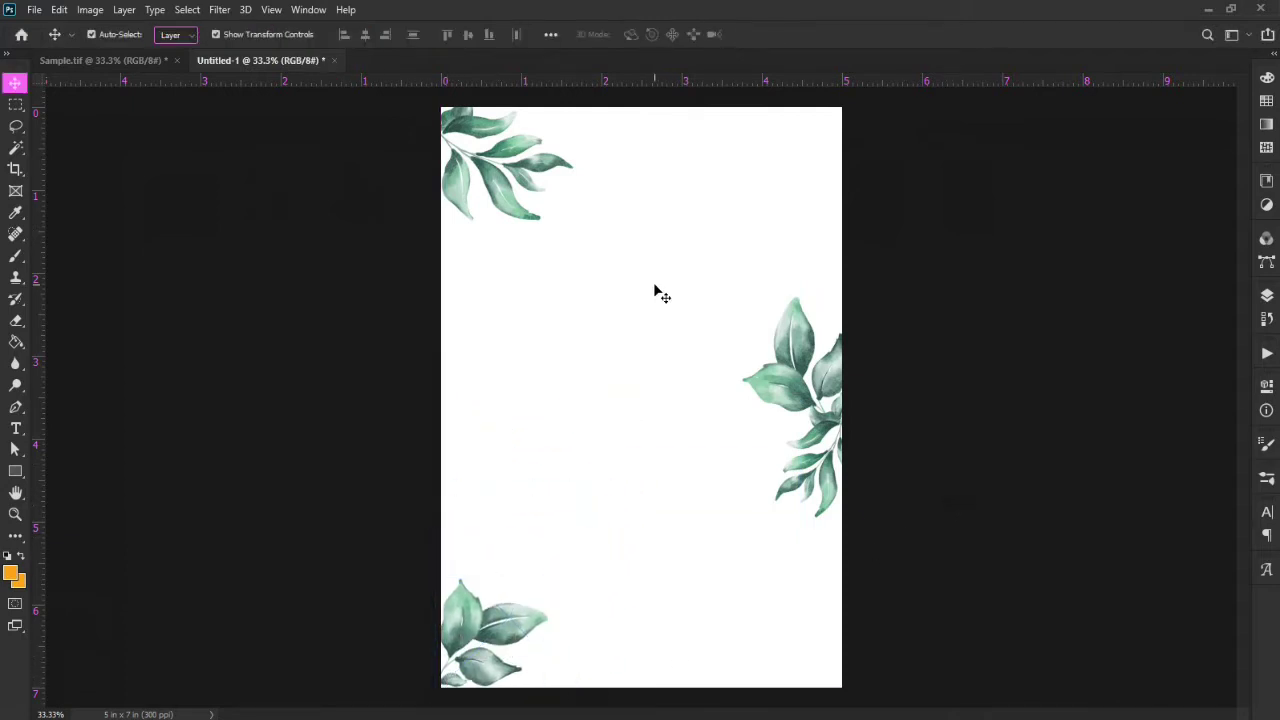
# Paste the parents' names and request wording as a text block near the top at 12 pt
pyautogui.press('t')
pyautogui.click(580, 229)
pyautogui.hotkey('ctrl', 'v')
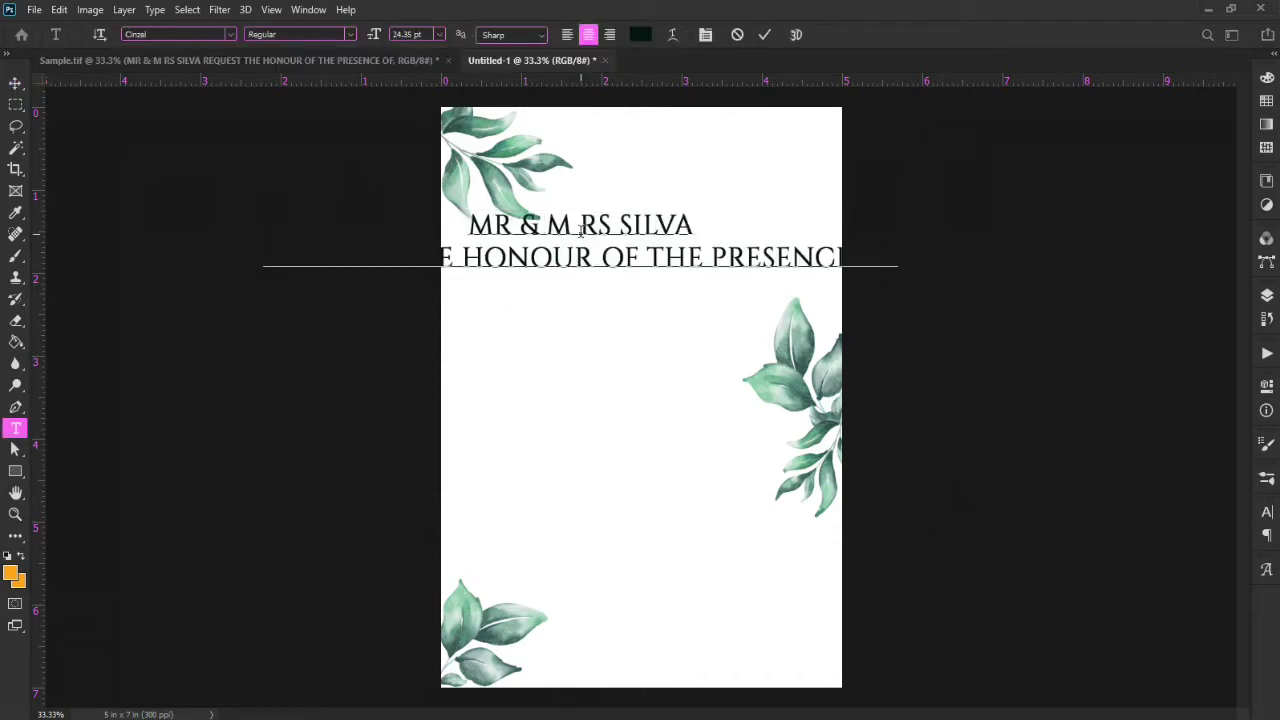
pyautogui.hotkey('ctrl', 'a')
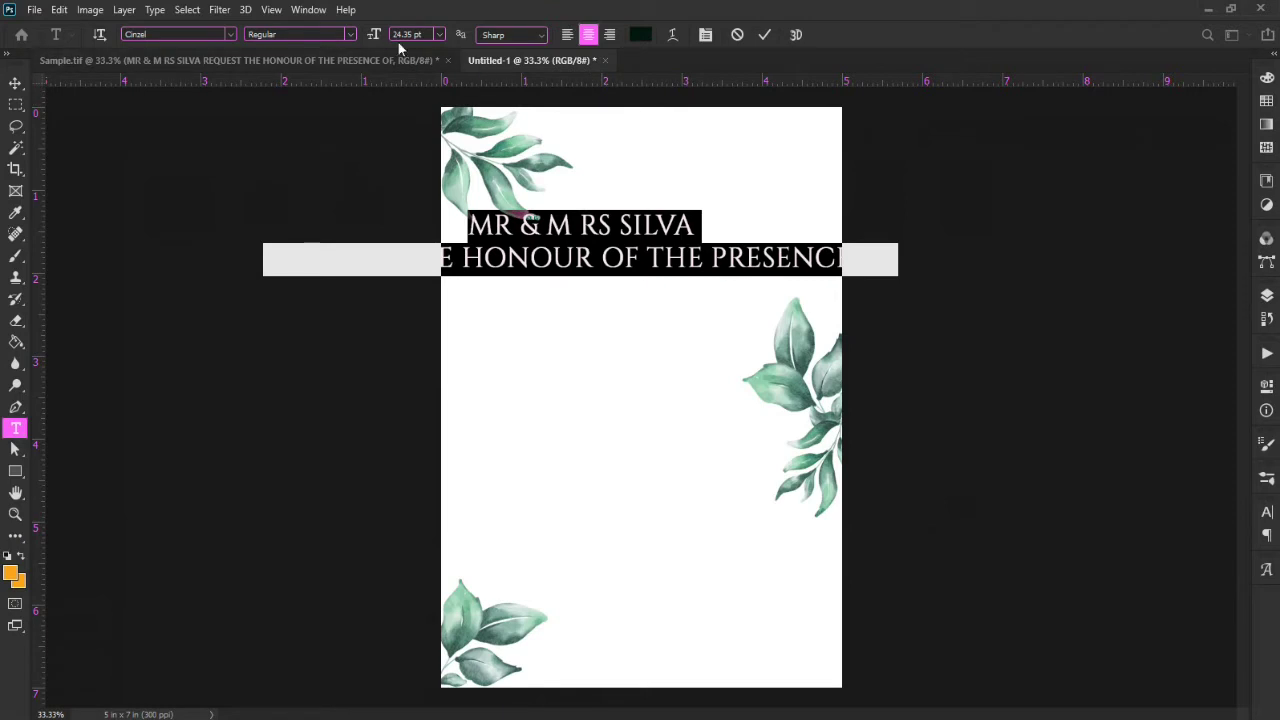
pyautogui.click(426, 36)
pyautogui.write('1')
pyautogui.press('Return')
# Move the text block up and set its leading to Auto in the Character panel
pyautogui.click(15, 82)
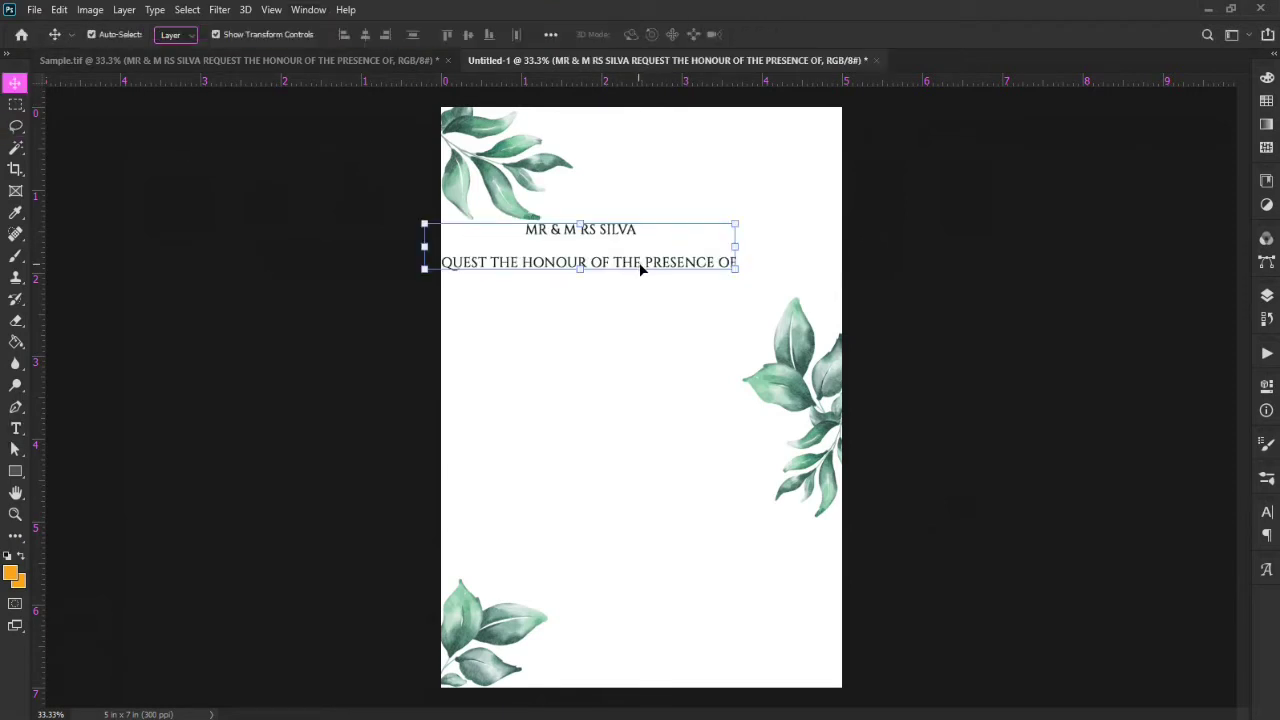
pyautogui.moveTo(637, 261); pyautogui.dragTo(711, 232)
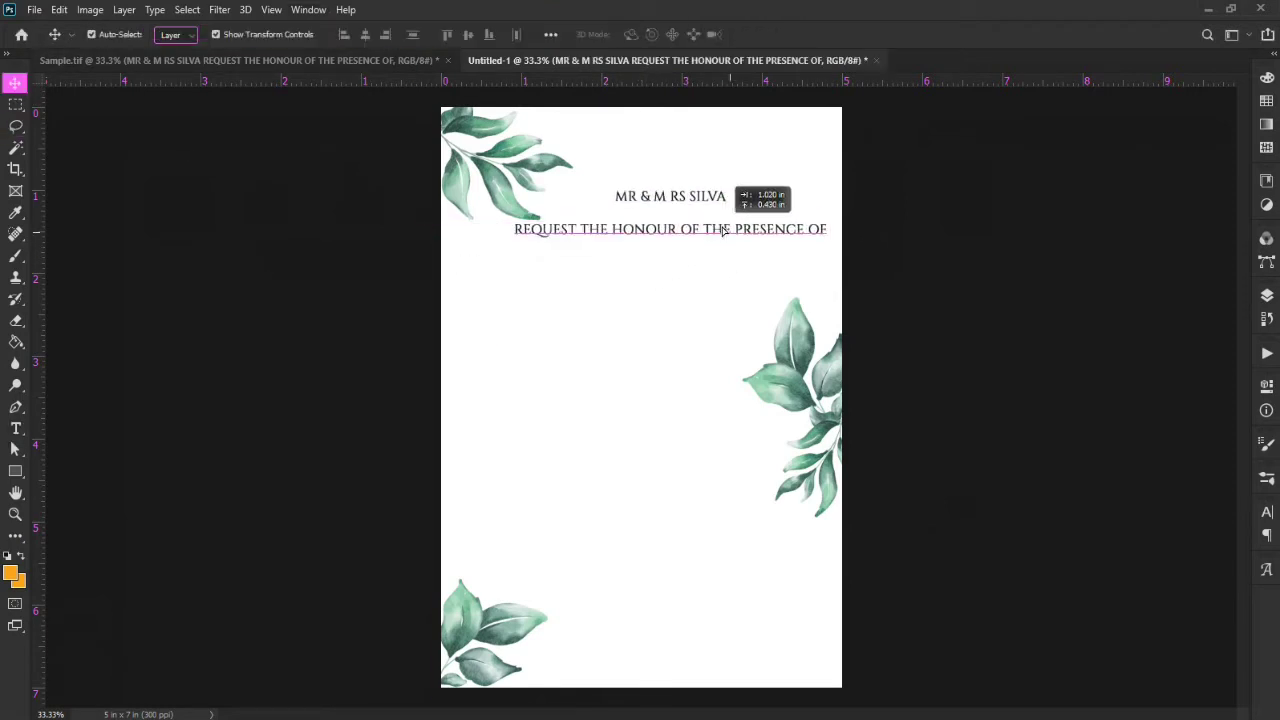
pyautogui.click(1267, 513)
pyautogui.click(1240, 556)
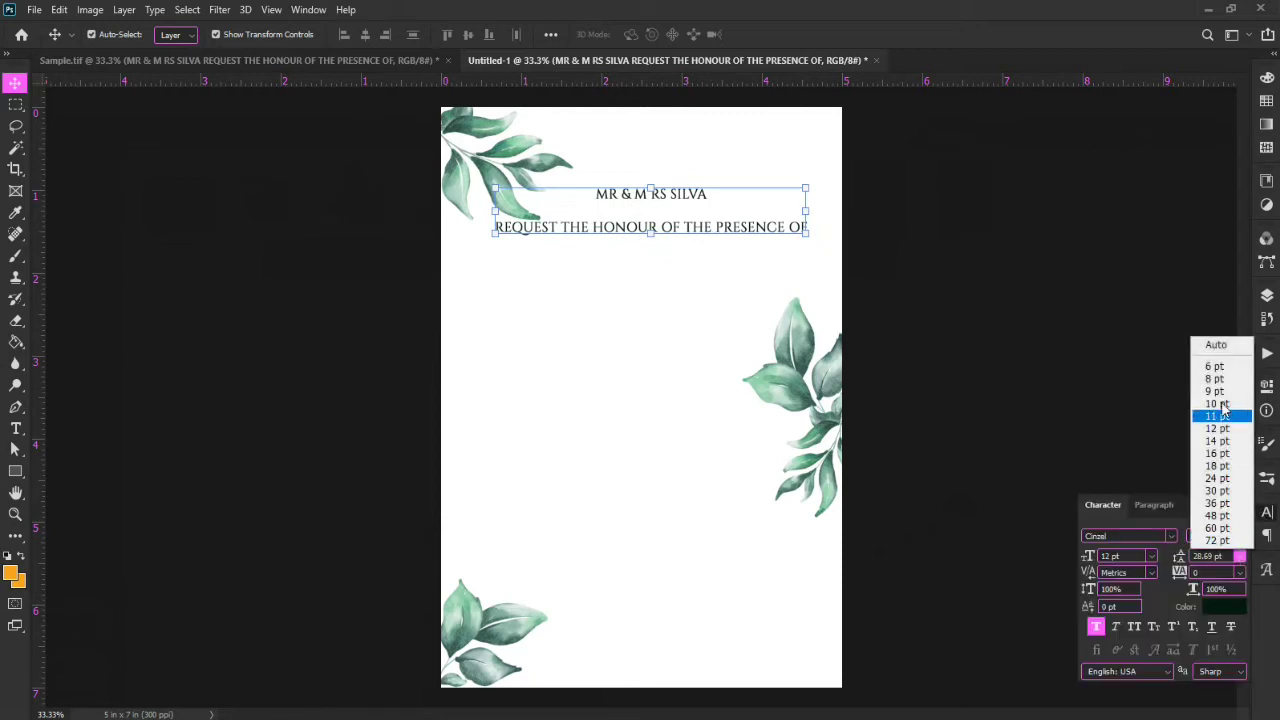
pyautogui.click(1225, 345)
# Add a vertical guide at the card's centre and centre the heading on it
pyautogui.moveTo(717, 201); pyautogui.dragTo(704, 216)
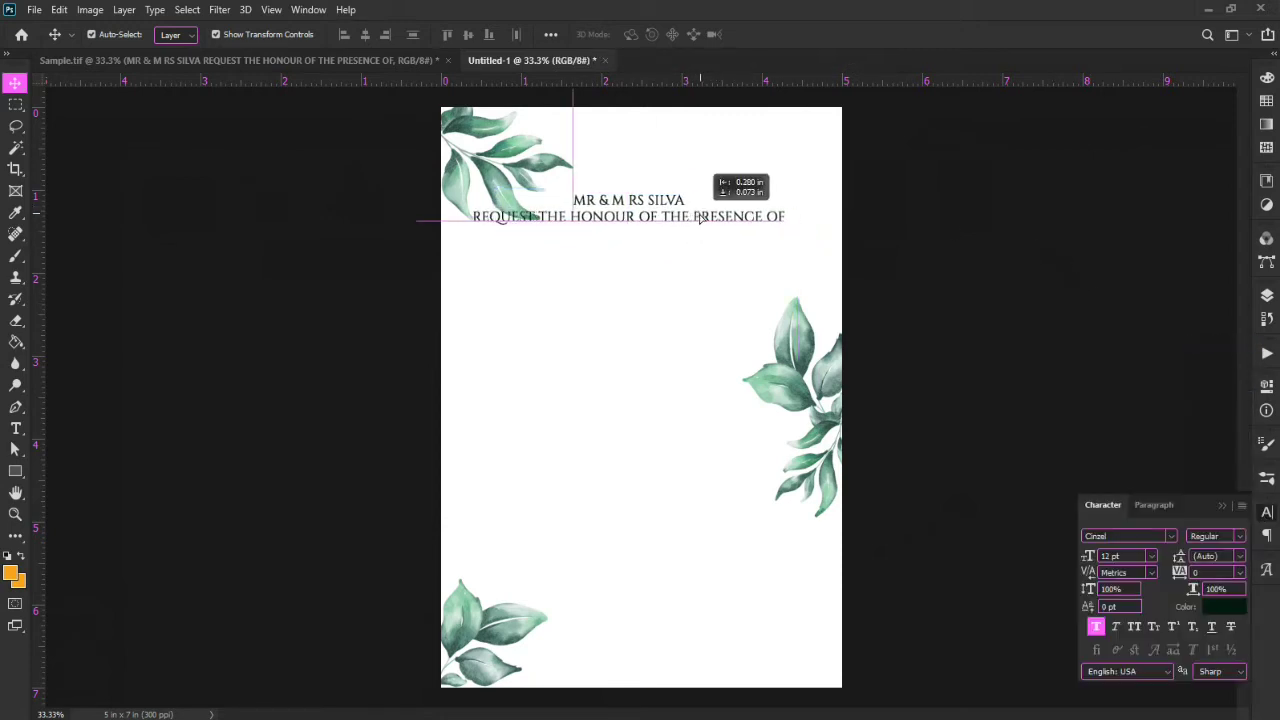
pyautogui.moveTo(704, 216); pyautogui.dragTo(691, 216)
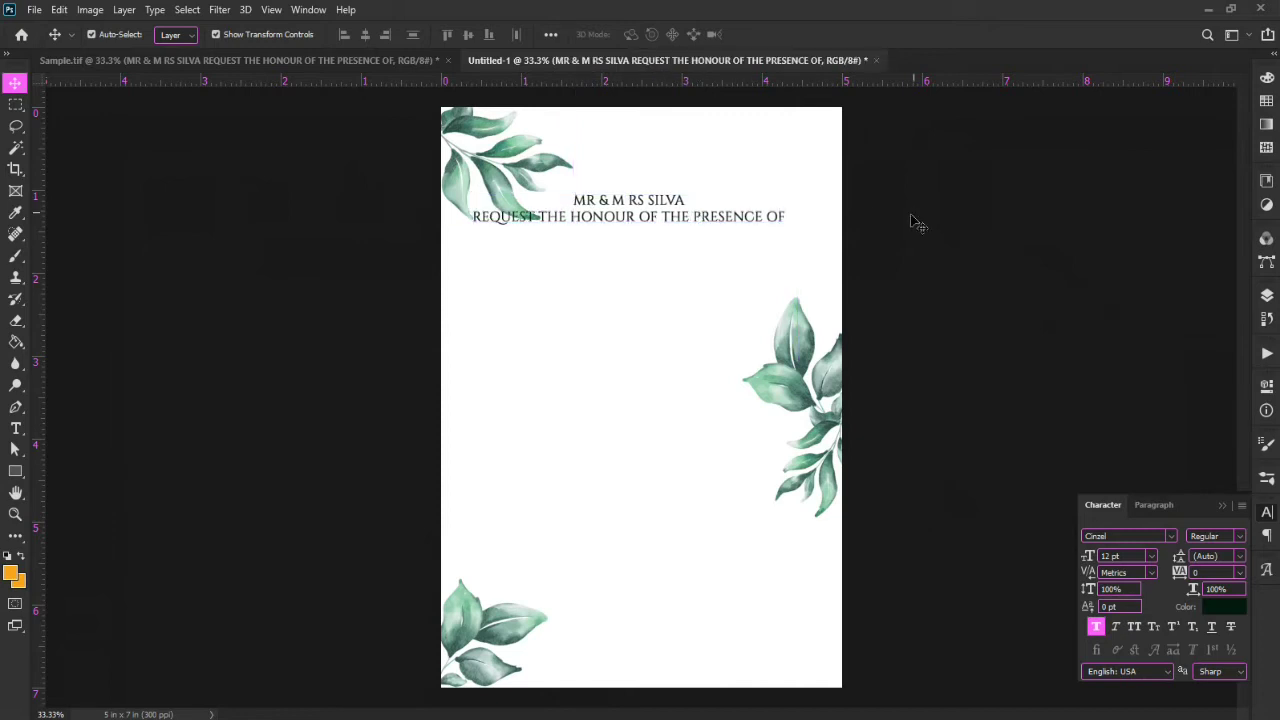
pyautogui.moveTo(42, 283); pyautogui.dragTo(641, 380)
pyautogui.moveTo(677, 220); pyautogui.dragTo(698, 211)
pyautogui.click(1006, 277)
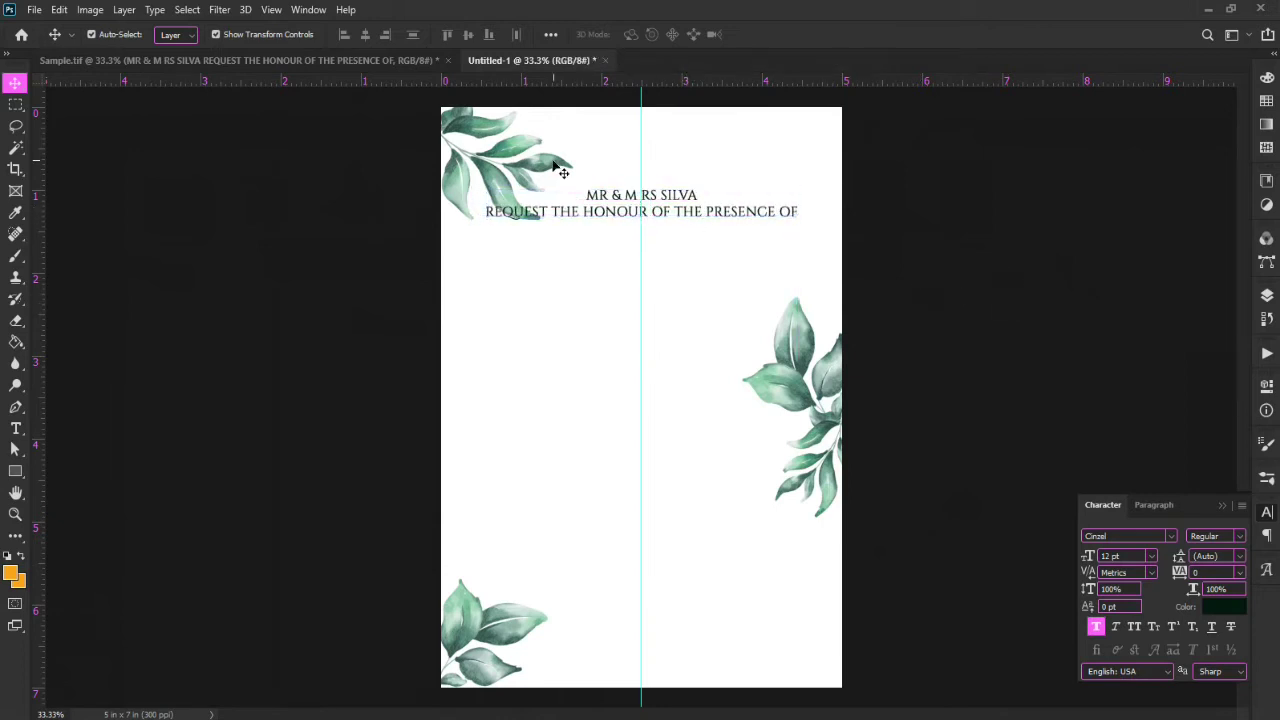
# Raise the top-left leaf slightly and paste a divider line under the heading
pyautogui.moveTo(535, 170); pyautogui.dragTo(535, 150)
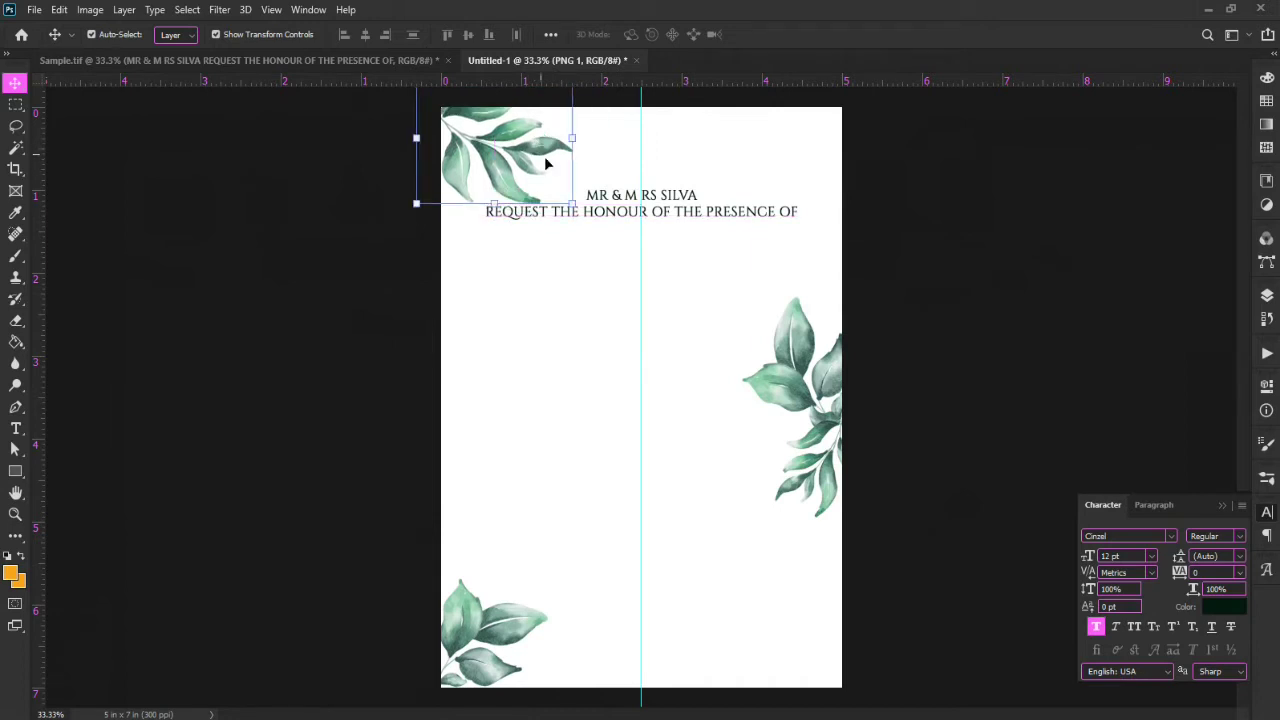
pyautogui.hotkey('ctrl', 'v')
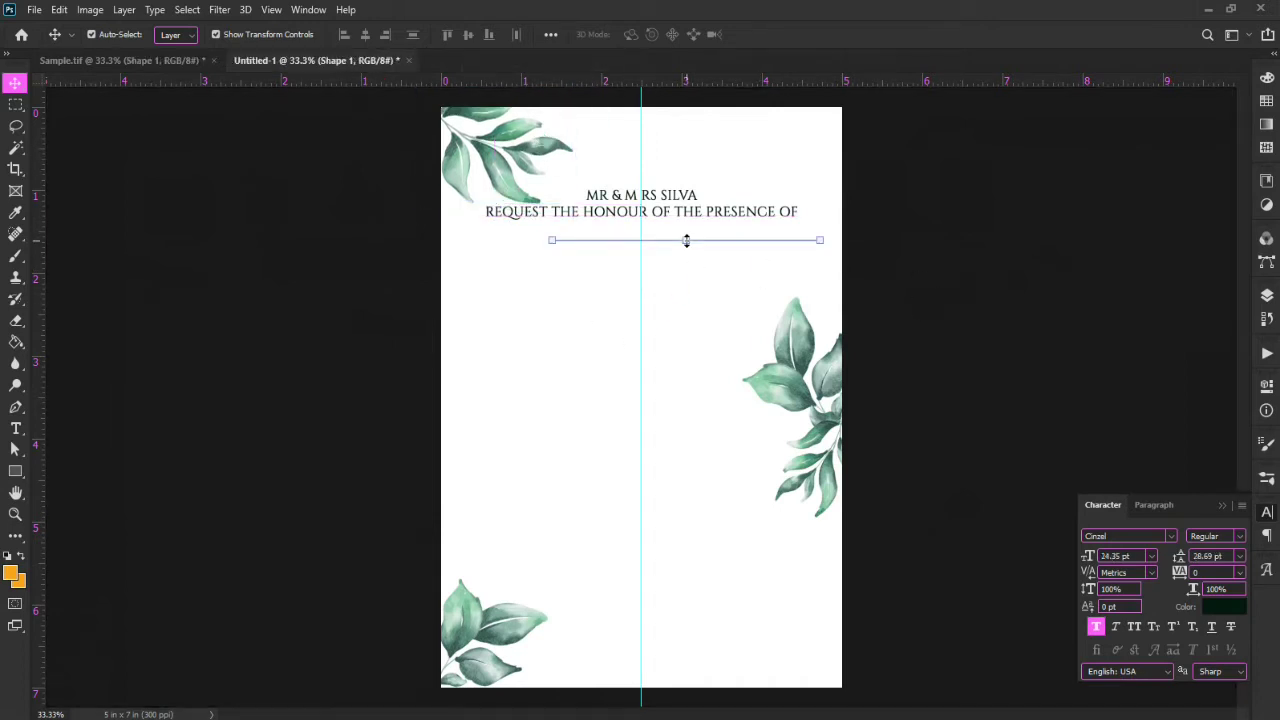
pyautogui.click(918, 283)
pyautogui.scroll(5, 687, 237)
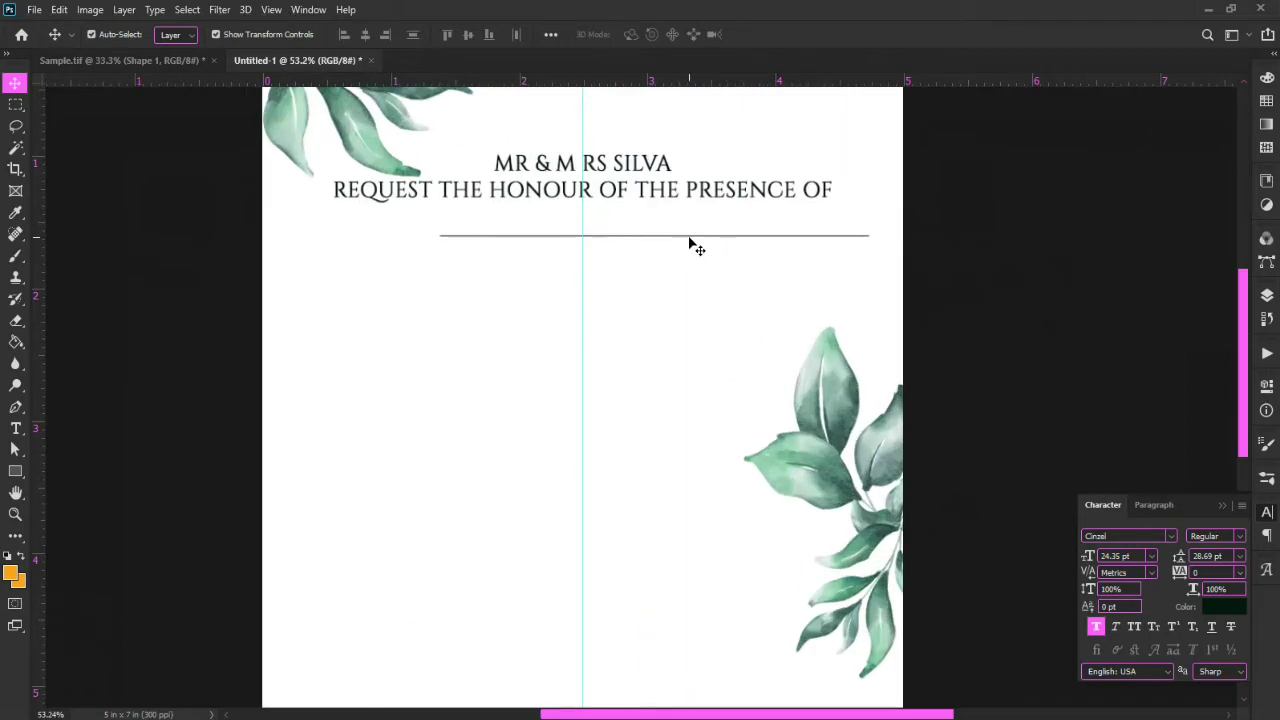
# Align and stretch the divider to the heading's width, then duplicate the heading below it
pyautogui.moveTo(688, 237); pyautogui.dragTo(580, 237)
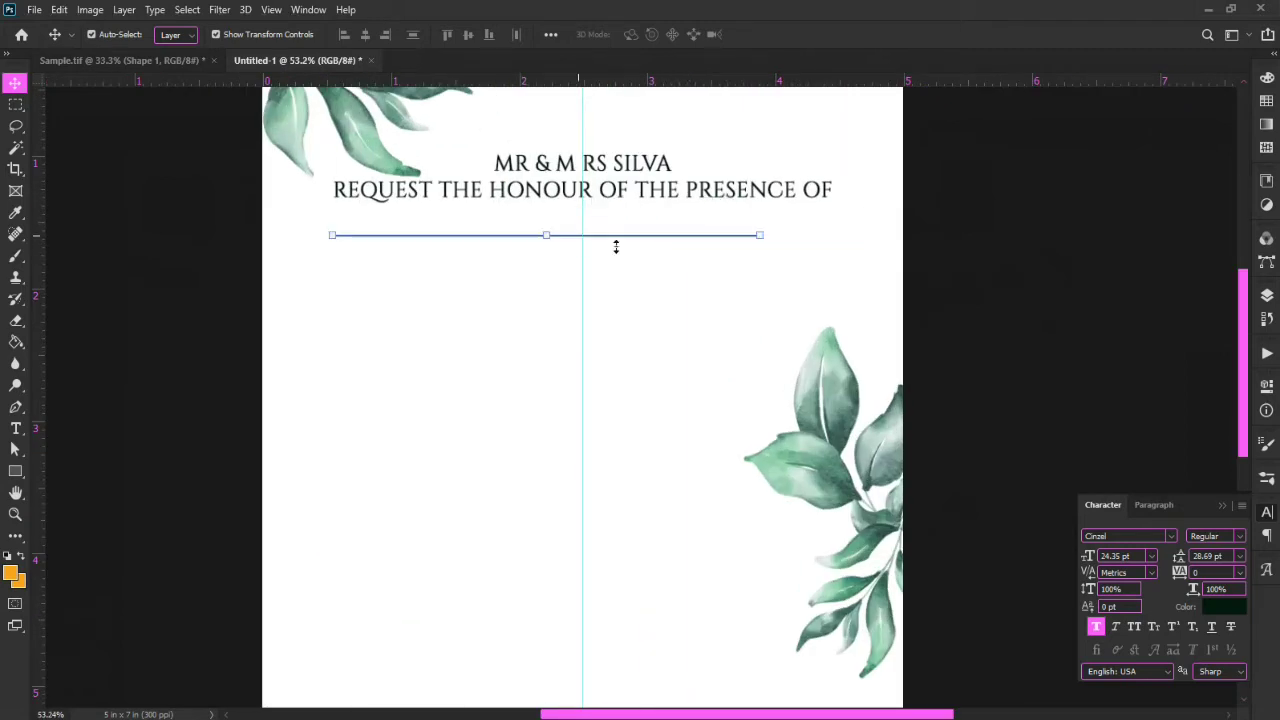
pyautogui.moveTo(760, 236)
pyautogui.mouseDown()
pyautogui.moveTo(854, 237)
pyautogui.moveTo(833, 237)
pyautogui.mouseUp()
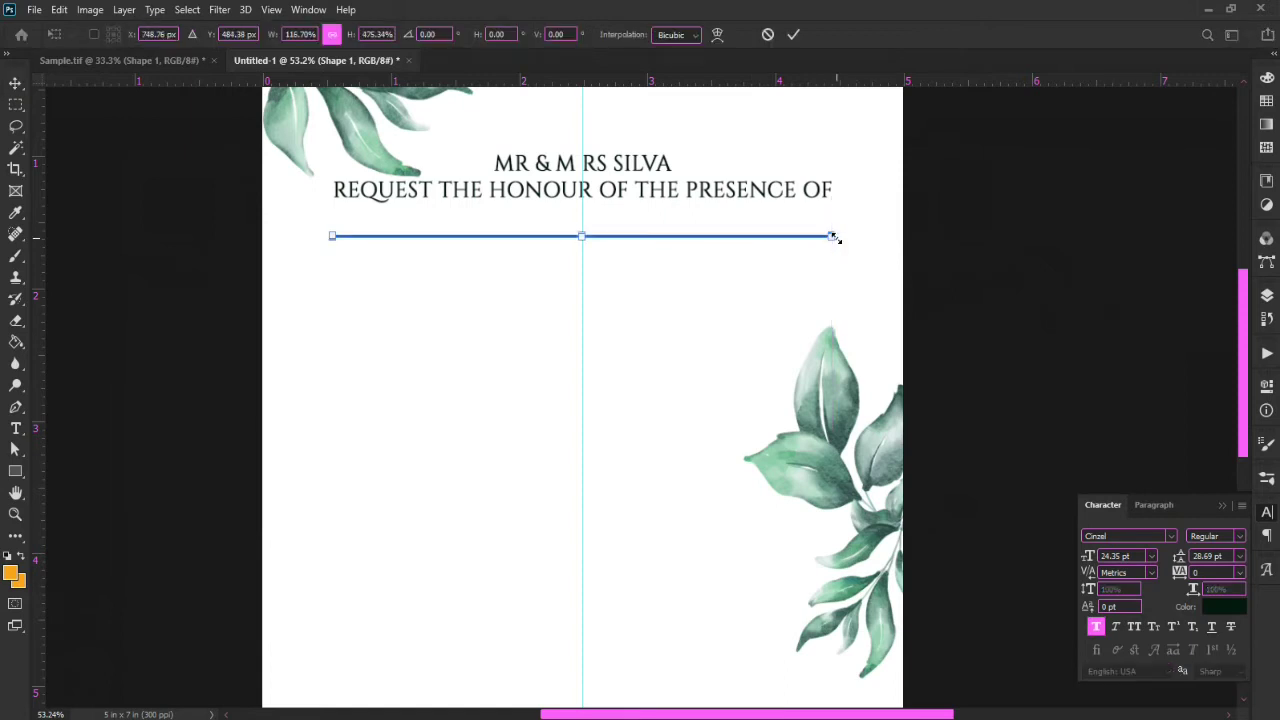
pyautogui.press('Return')
pyautogui.click(915, 240)
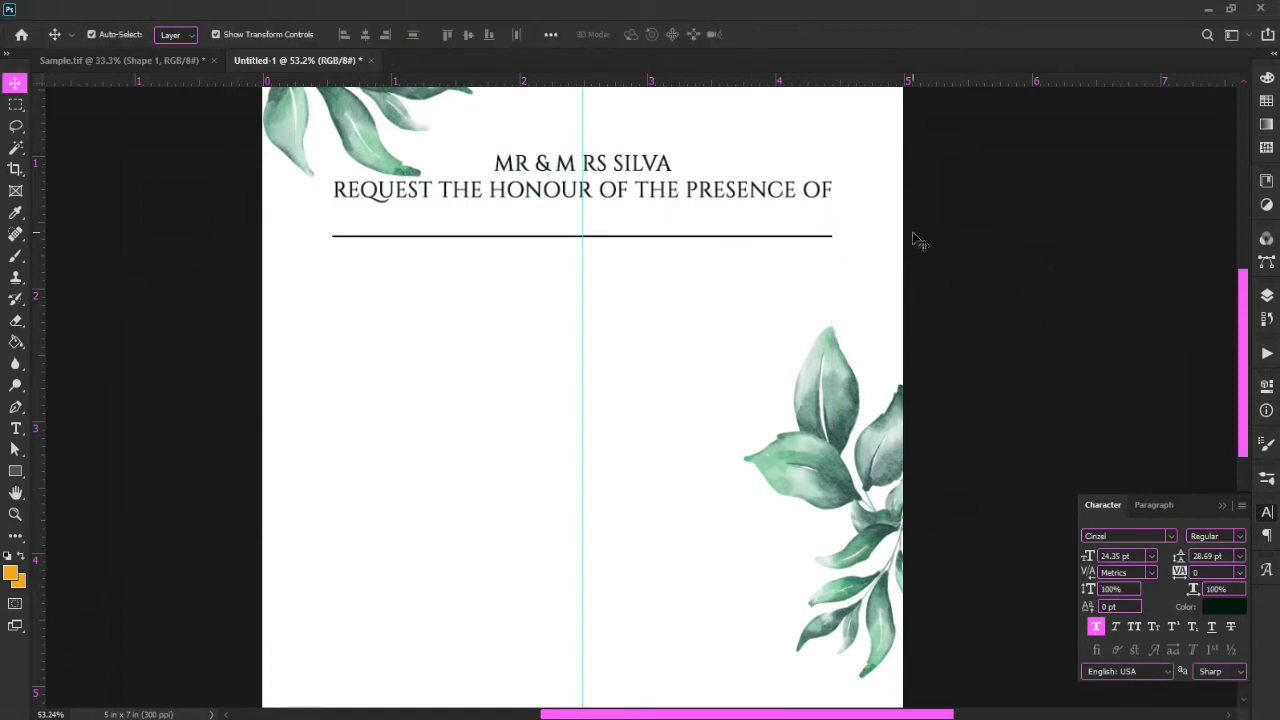
pyautogui.click(699, 205)
pyautogui.moveTo(646, 191); pyautogui.dragTo(630, 288)
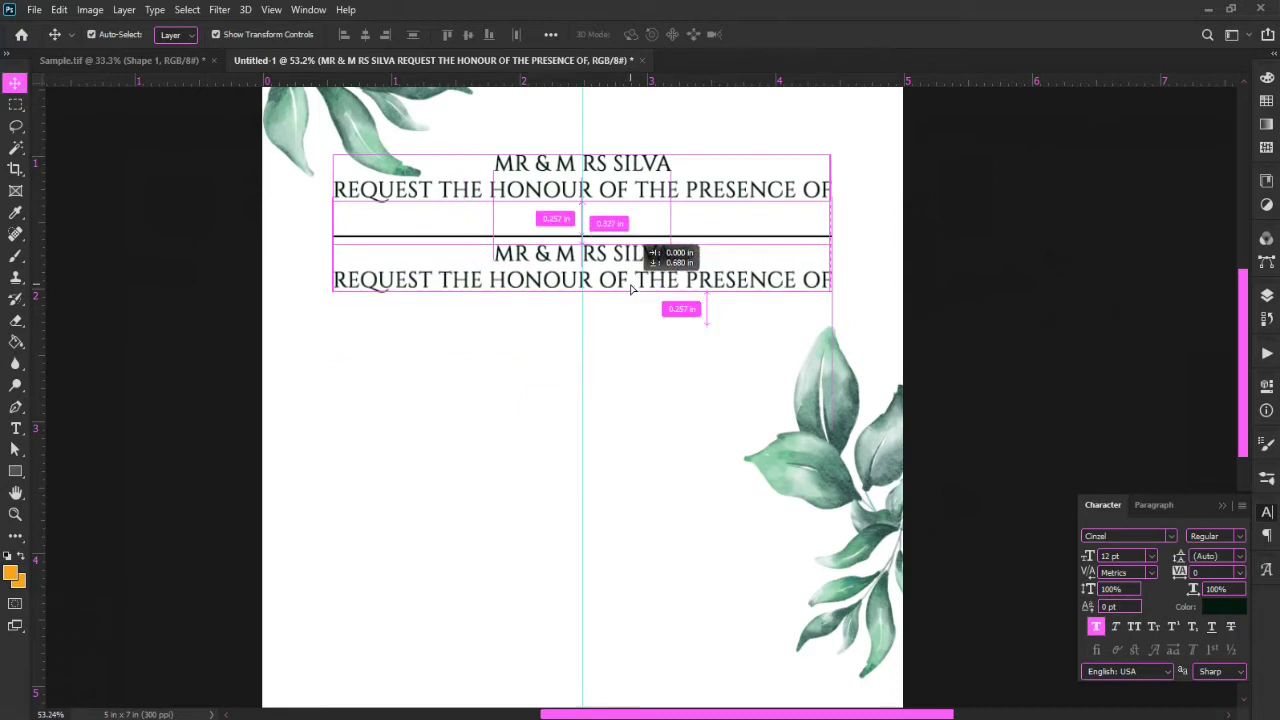
# Change the copied heading text to read TO CELEBRATE
pyautogui.doubleClick(630, 257)
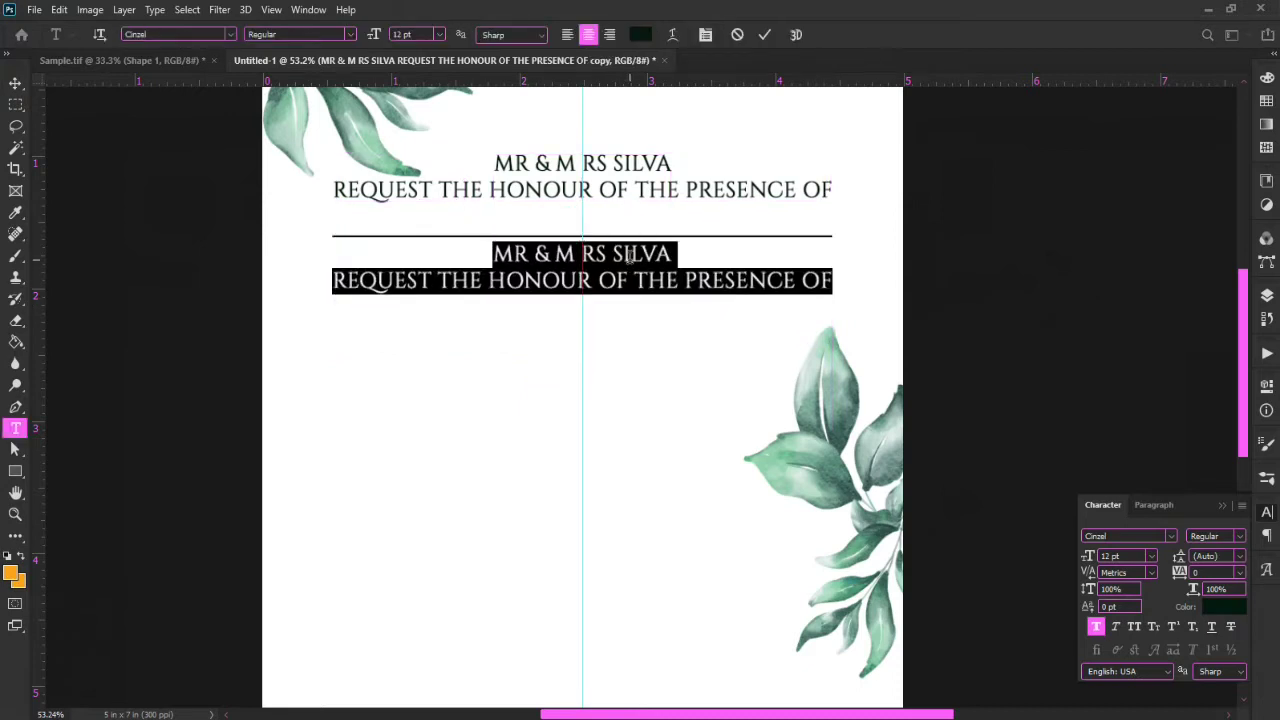
pyautogui.press('BackSpace')
pyautogui.write('CELE')
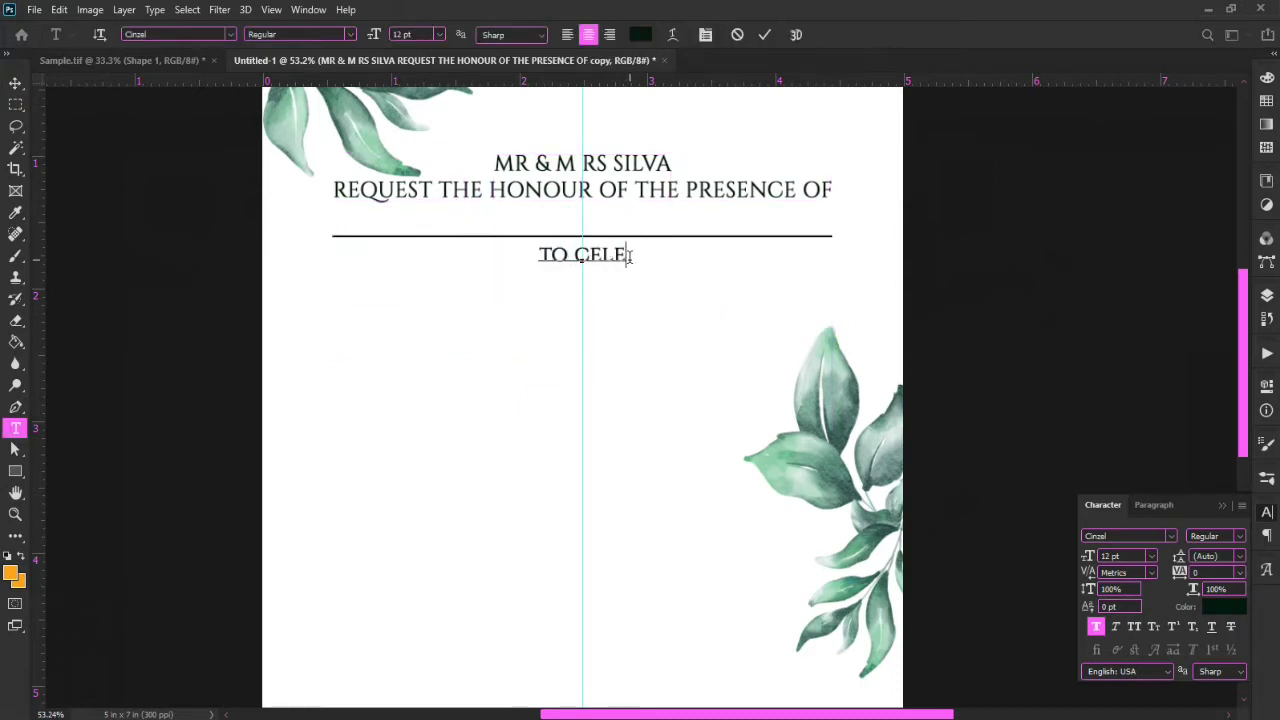
pyautogui.write('BRATE')
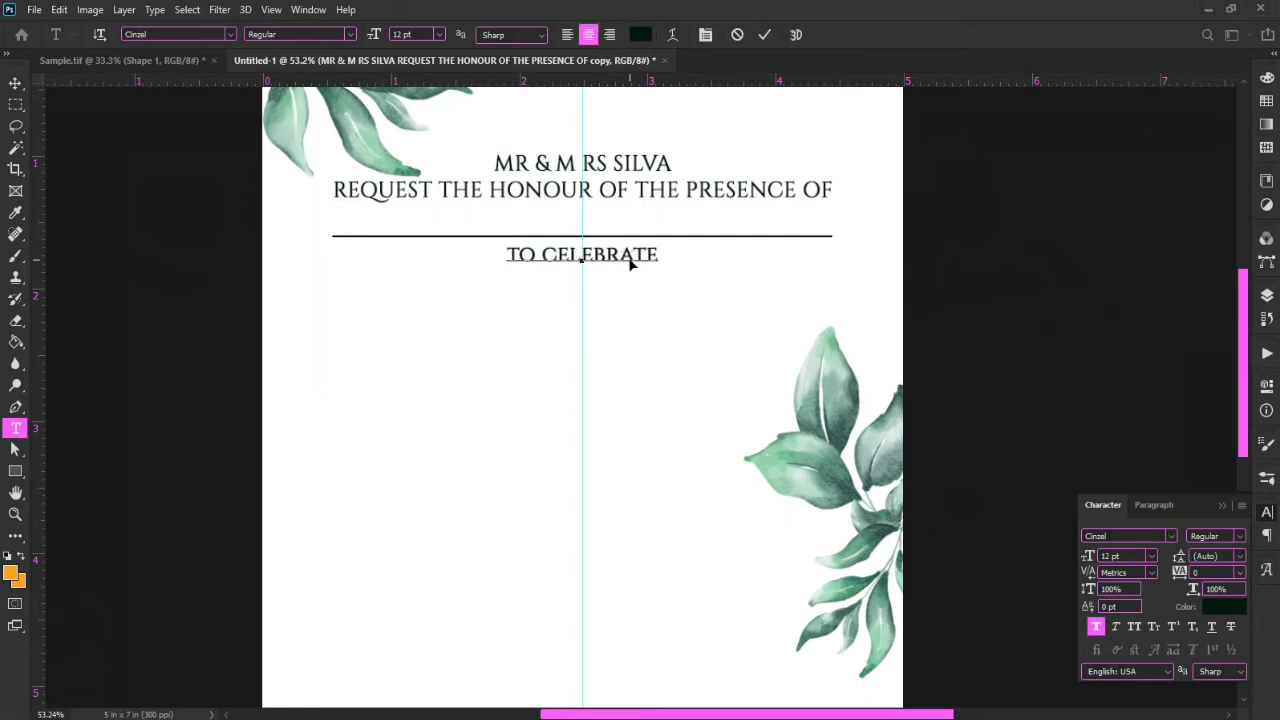
pyautogui.hotkey('ctrl', 'Return')
pyautogui.press('v')
# Add a new text line reading 'The Wedding' below TO CELEBRATE
pyautogui.press('t')
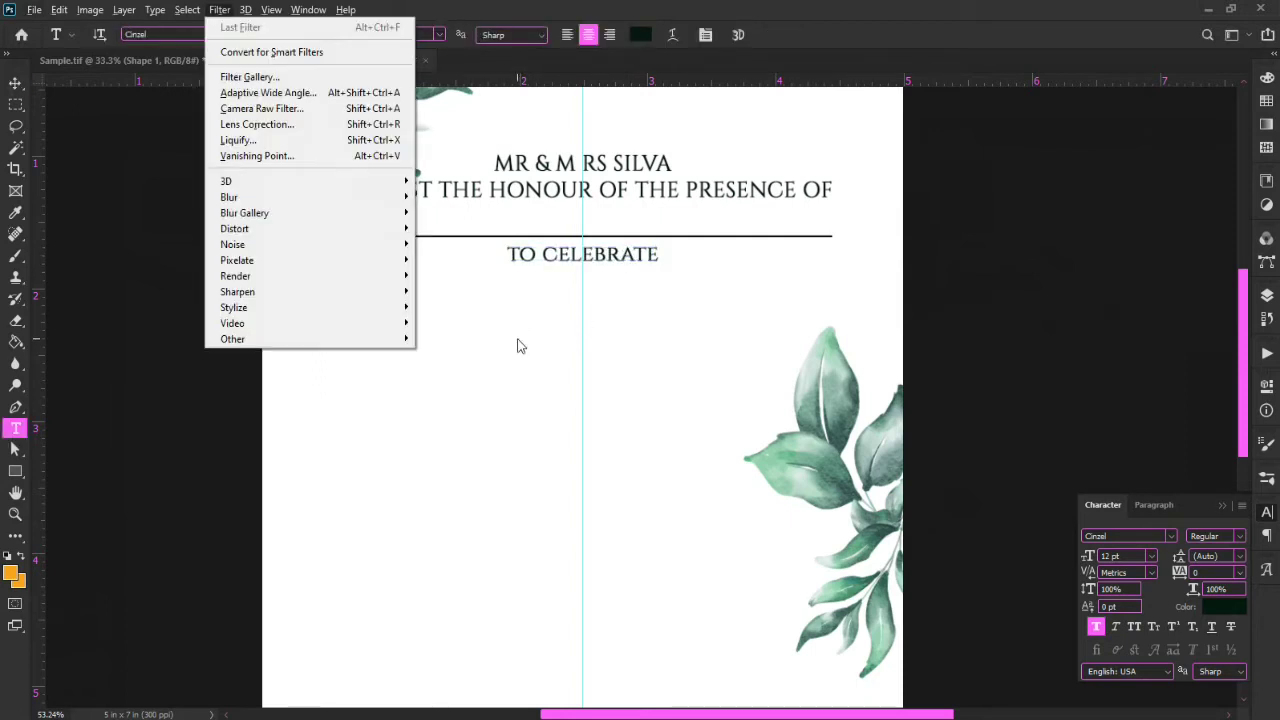
pyautogui.click(517, 340)
pyautogui.press('BackSpace')
pyautogui.write('T')
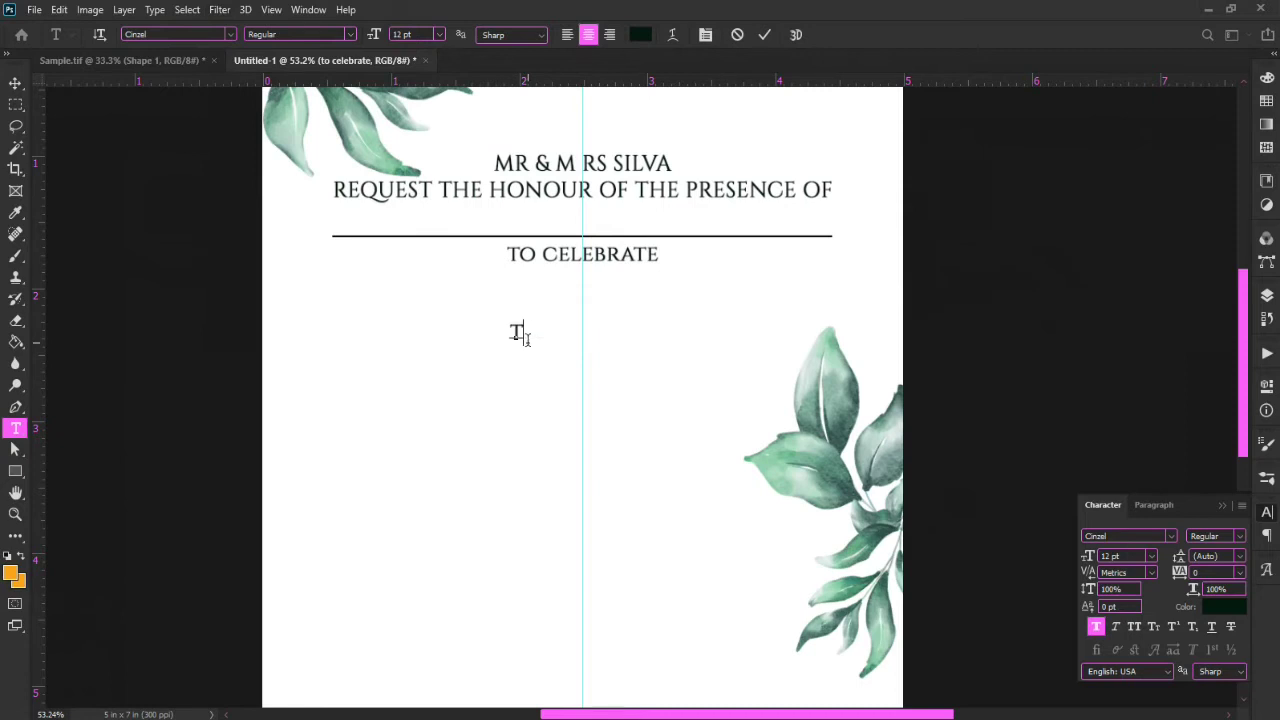
pyautogui.write('he Wedding')
pyautogui.hotkey('ctrl', 'a')
# Set The Wedding text to the Signatie script font
pyautogui.click(176, 33)
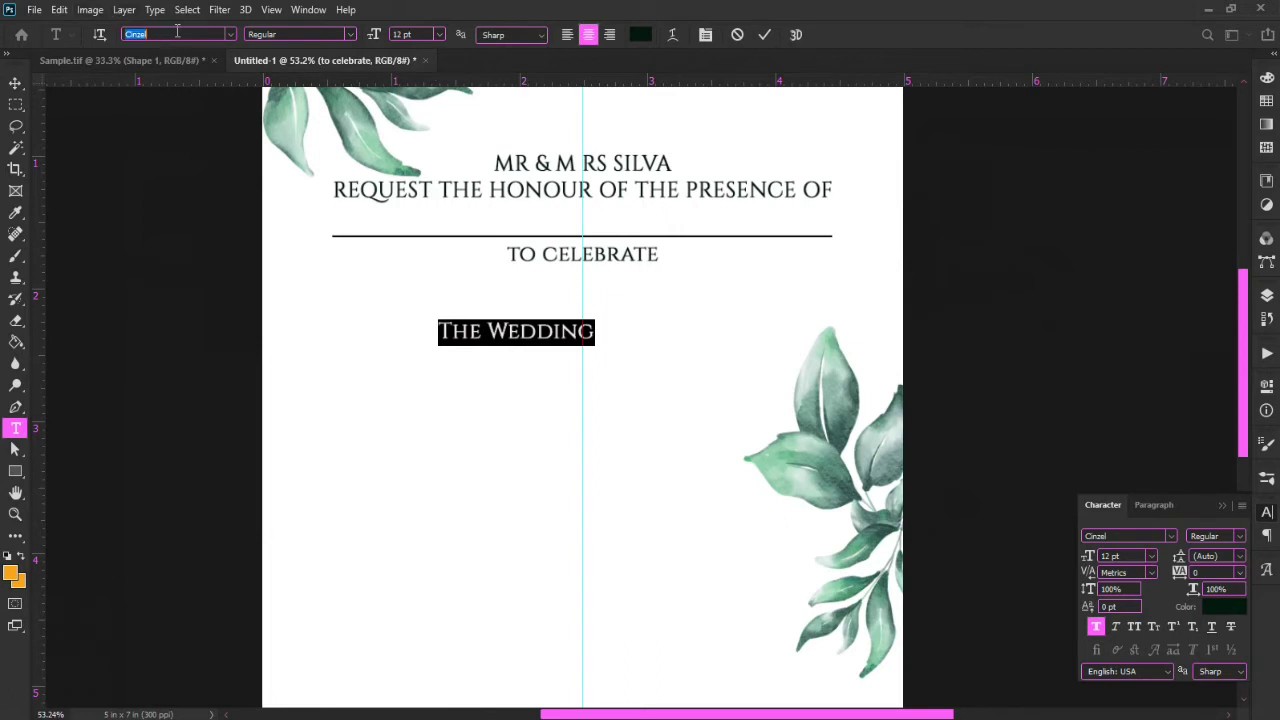
pyautogui.click(230, 34)
pyautogui.write('gill')
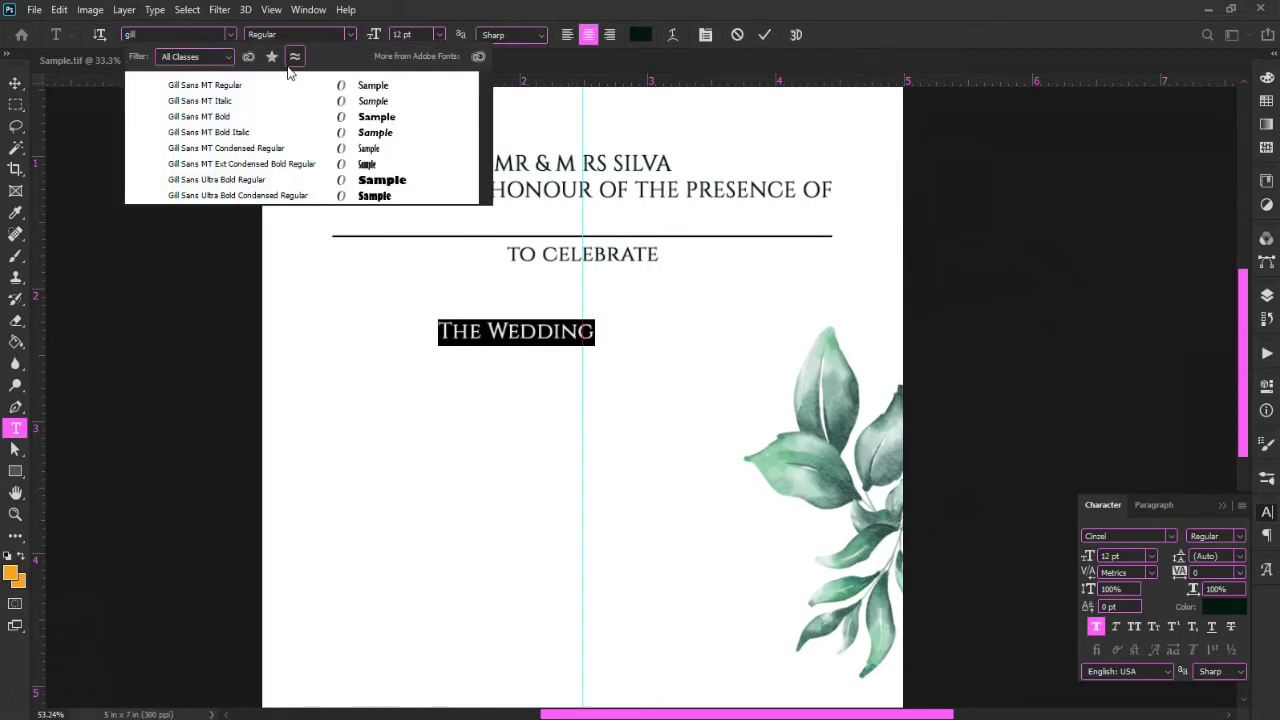
pyautogui.press('BackSpace')
pyautogui.press('BackSpace')
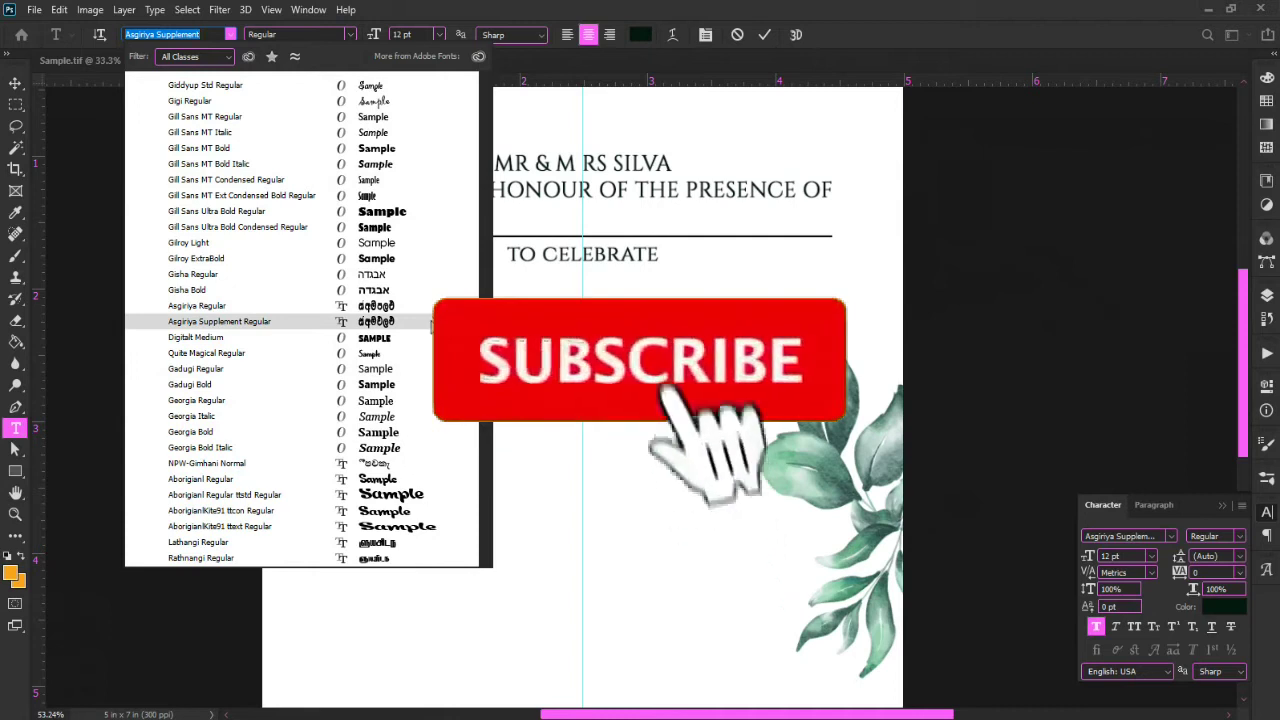
pyautogui.press('Escape')
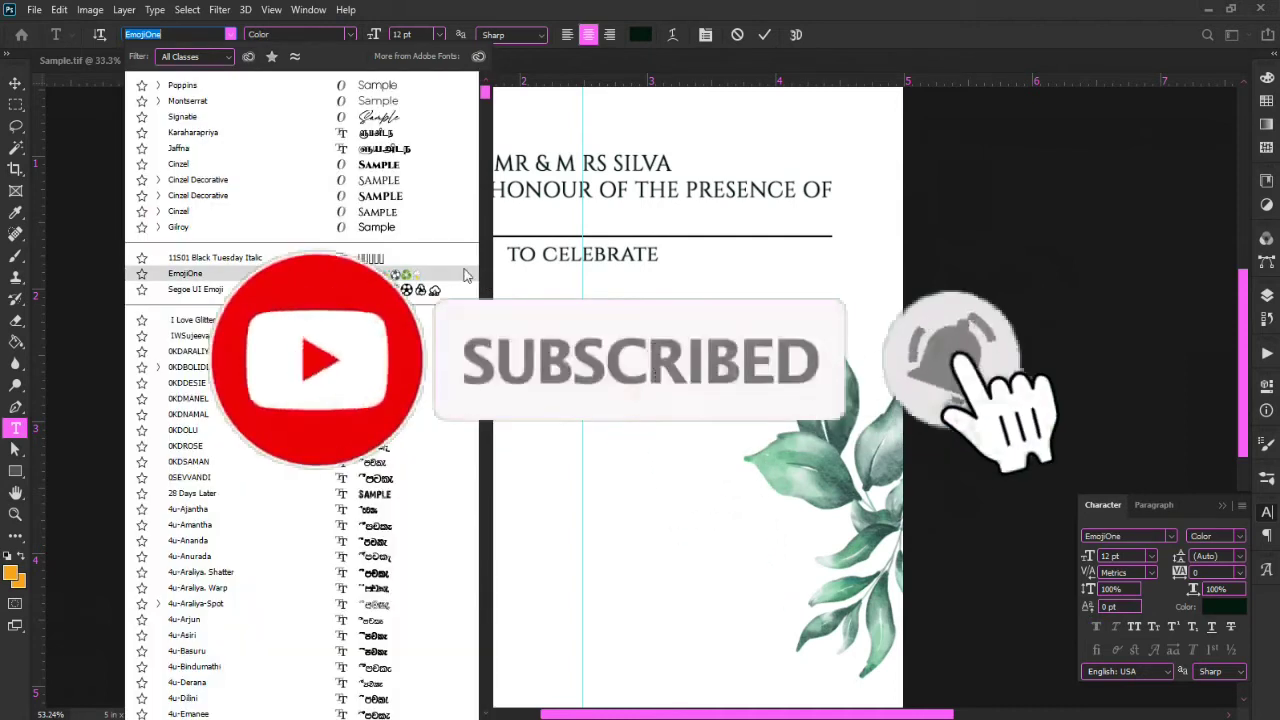
pyautogui.click(300, 116)
pyautogui.click(15, 83)
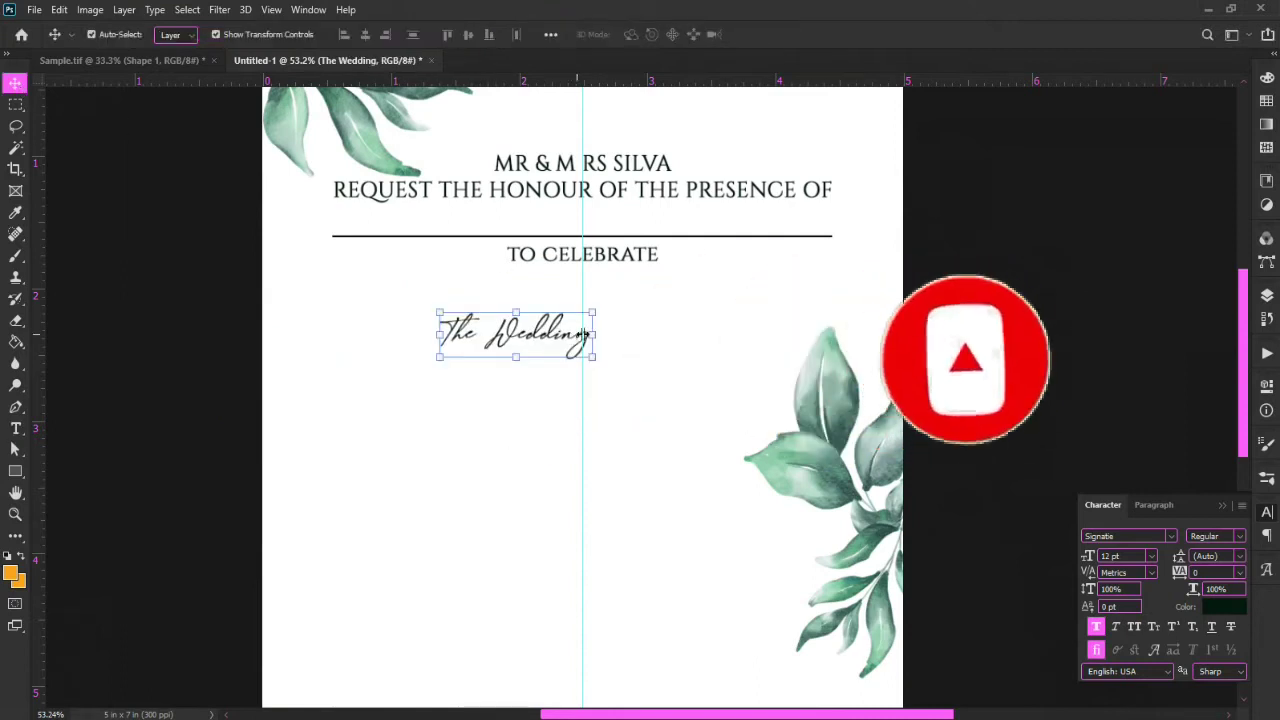
# Enlarge The Wedding heading to about twice its size and fit the card in the window
pyautogui.hotkey('ctrl', 't')
pyautogui.moveTo(594, 340)
pyautogui.mouseDown()
pyautogui.moveTo(788, 328)
pyautogui.moveTo(715, 305)
pyautogui.mouseUp()
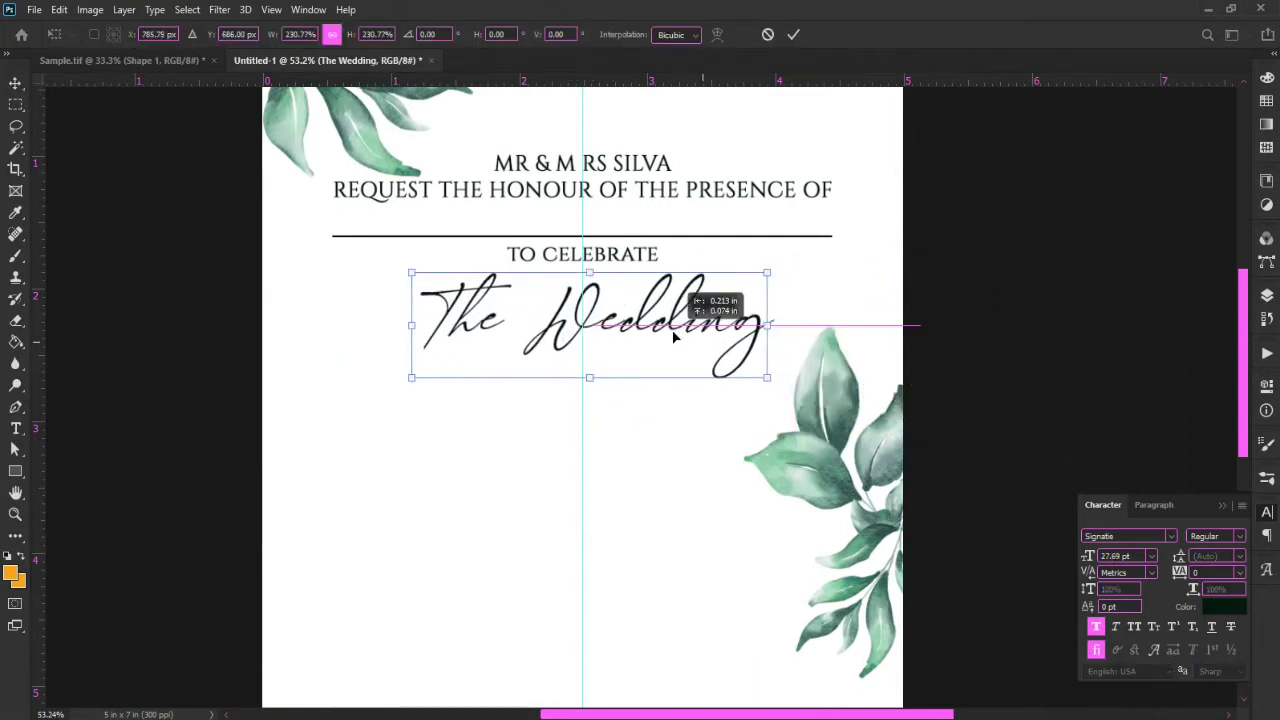
pyautogui.press('Return')
pyautogui.click(674, 447)
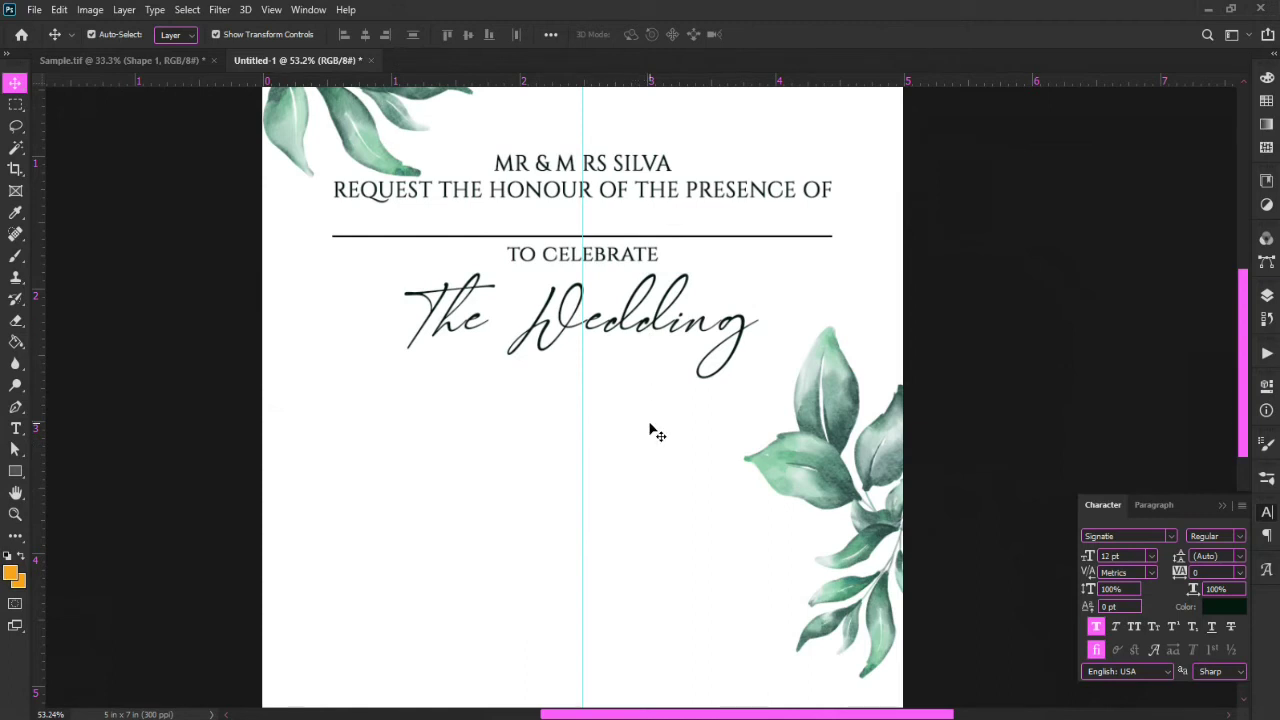
pyautogui.hotkey('ctrl', '0')
# Check the title and heading placement, then duplicate TO CELEBRATE below The Wedding
pyautogui.click(678, 213)
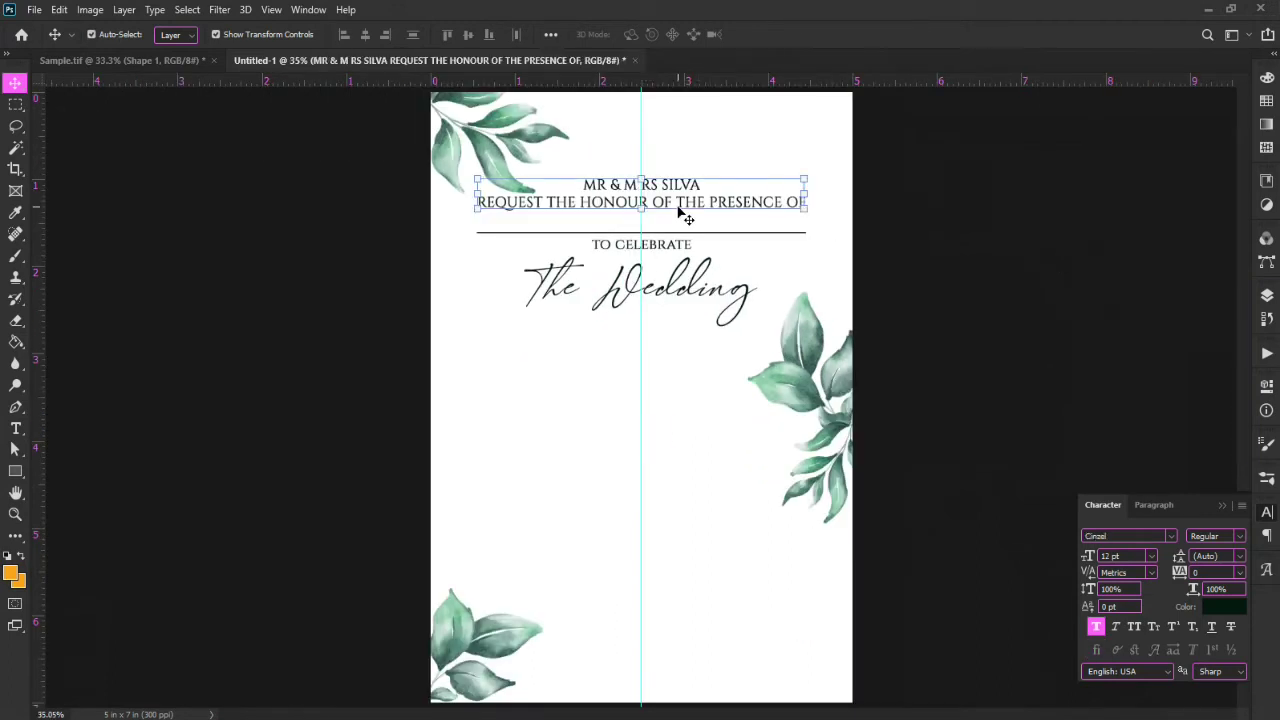
pyautogui.click(951, 266)
pyautogui.scroll(3, 703, 187)
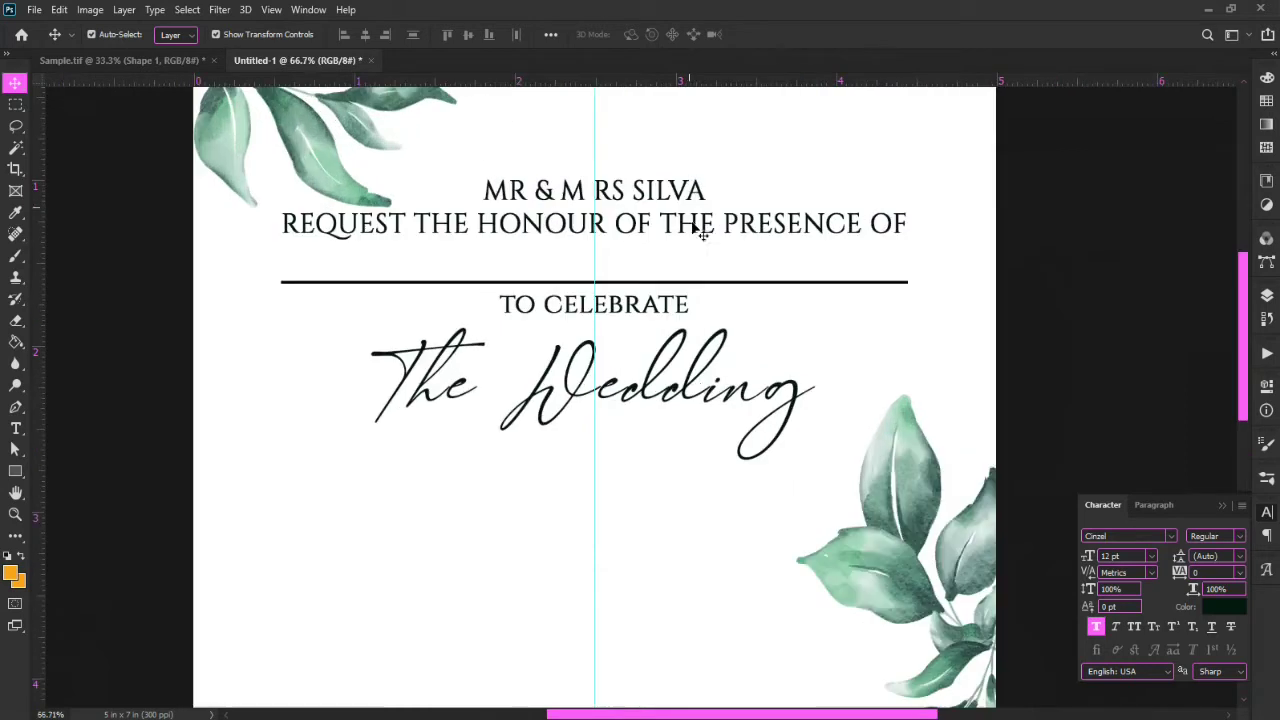
pyautogui.keyDown('ctrl'); pyautogui.click(638, 376); pyautogui.keyUp('ctrl')
pyautogui.scroll(-3, 640, 378)
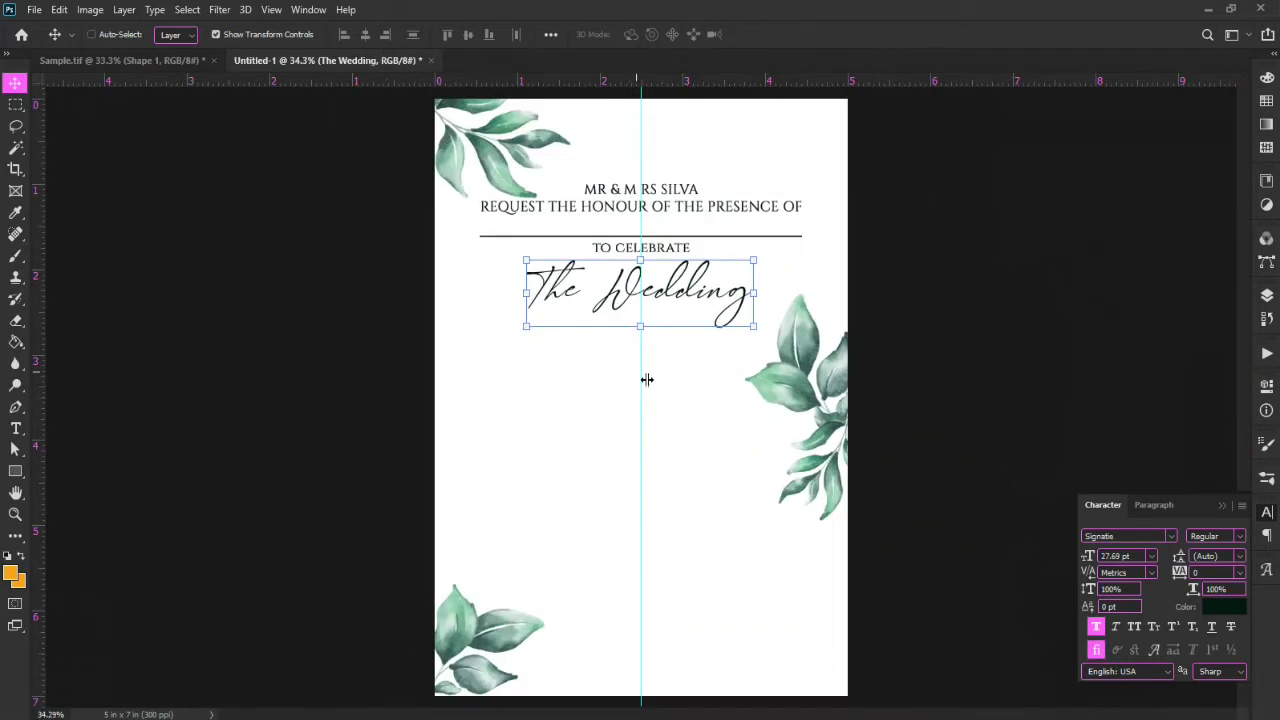
pyautogui.click(1014, 290)
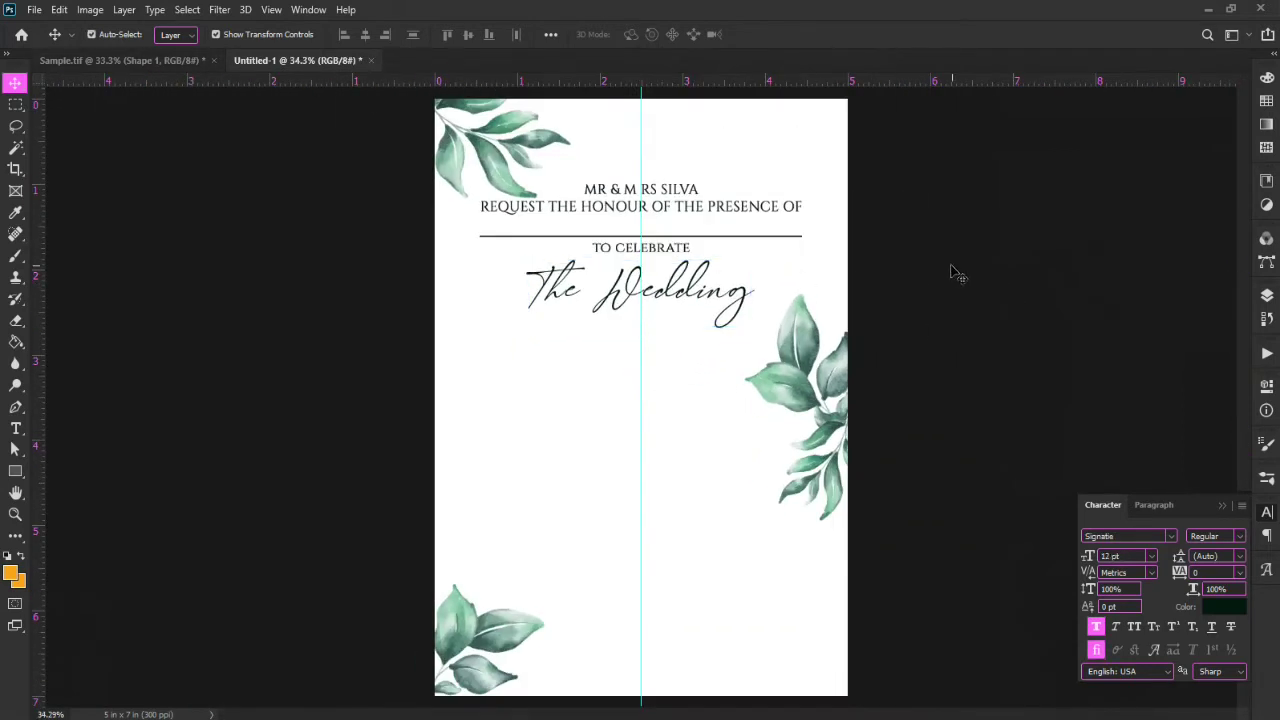
pyautogui.scroll(2, 690, 259)
pyautogui.scroll(1, 690, 259)
pyautogui.moveTo(651, 240); pyautogui.dragTo(649, 402)
# Retype the copied line as OF THEIR SON, then duplicate The Wedding beneath it
pyautogui.doubleClick(648, 403)
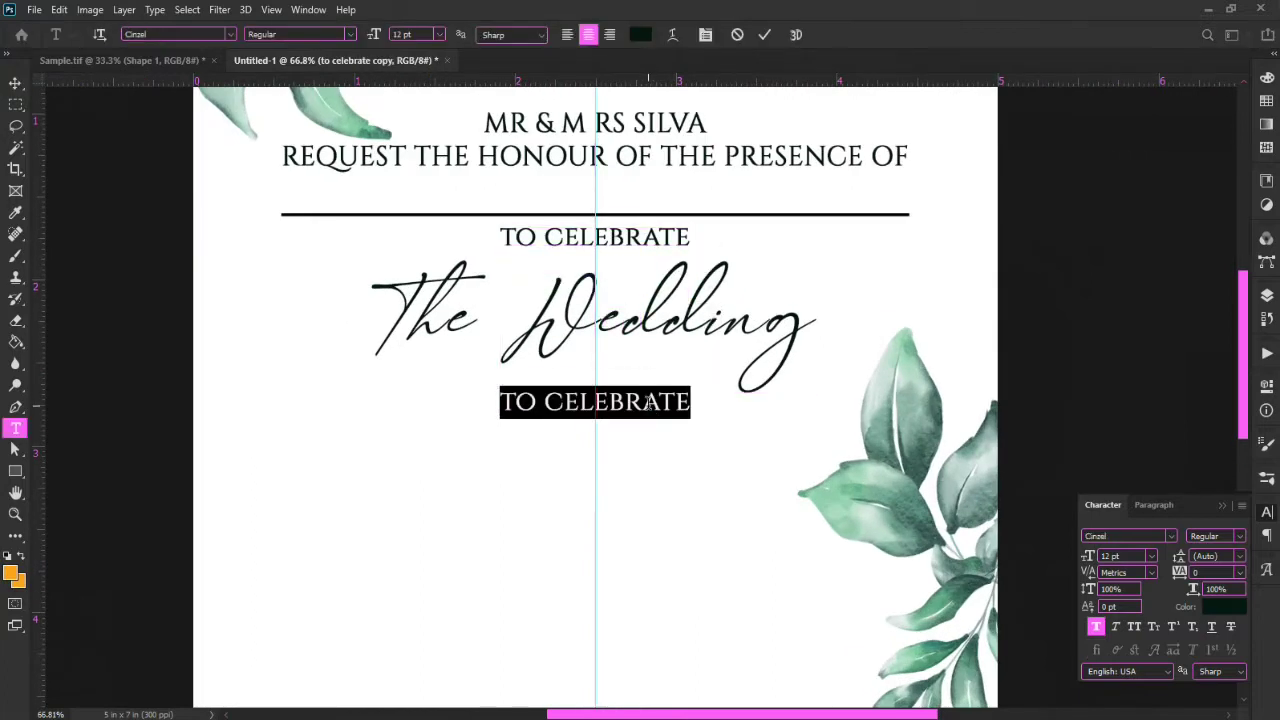
pyautogui.write('LO')
pyautogui.press('BackSpace')
pyautogui.press('BackSpace')
pyautogui.write('OF THEIR SON')
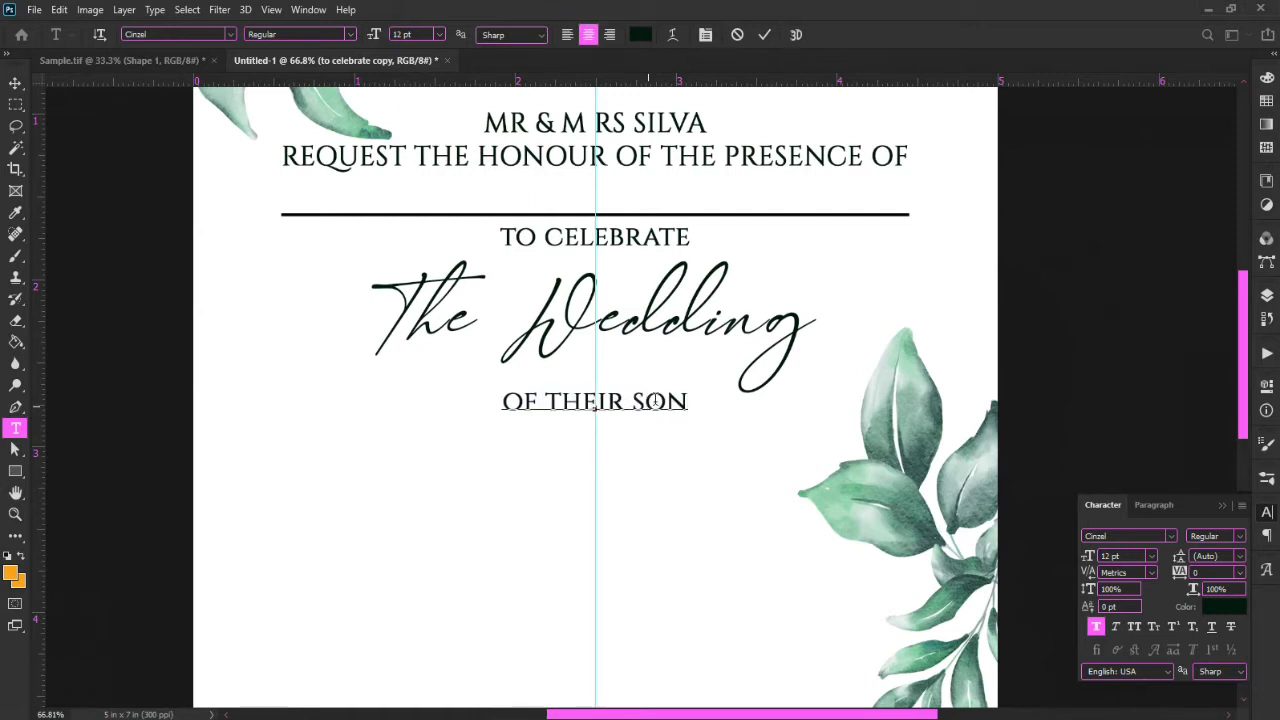
pyautogui.hotkey('ctrl', 'Return')
pyautogui.press('v')
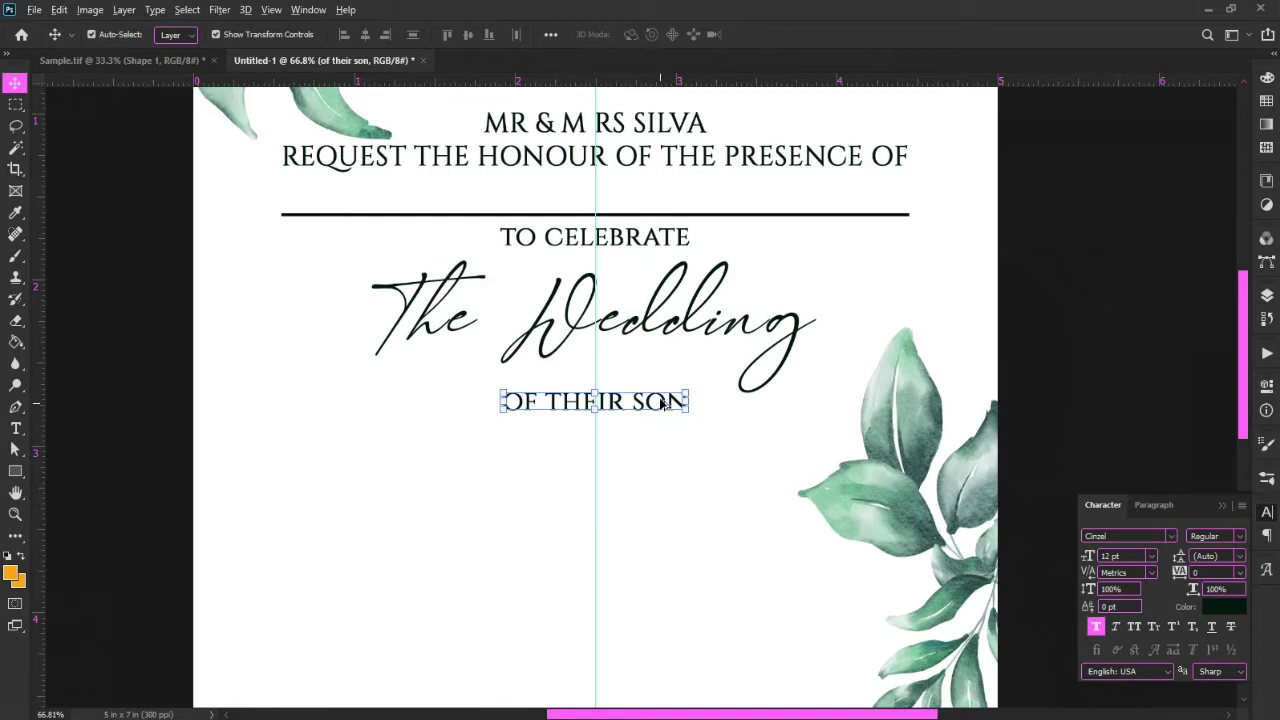
pyautogui.moveTo(661, 333); pyautogui.dragTo(659, 527)
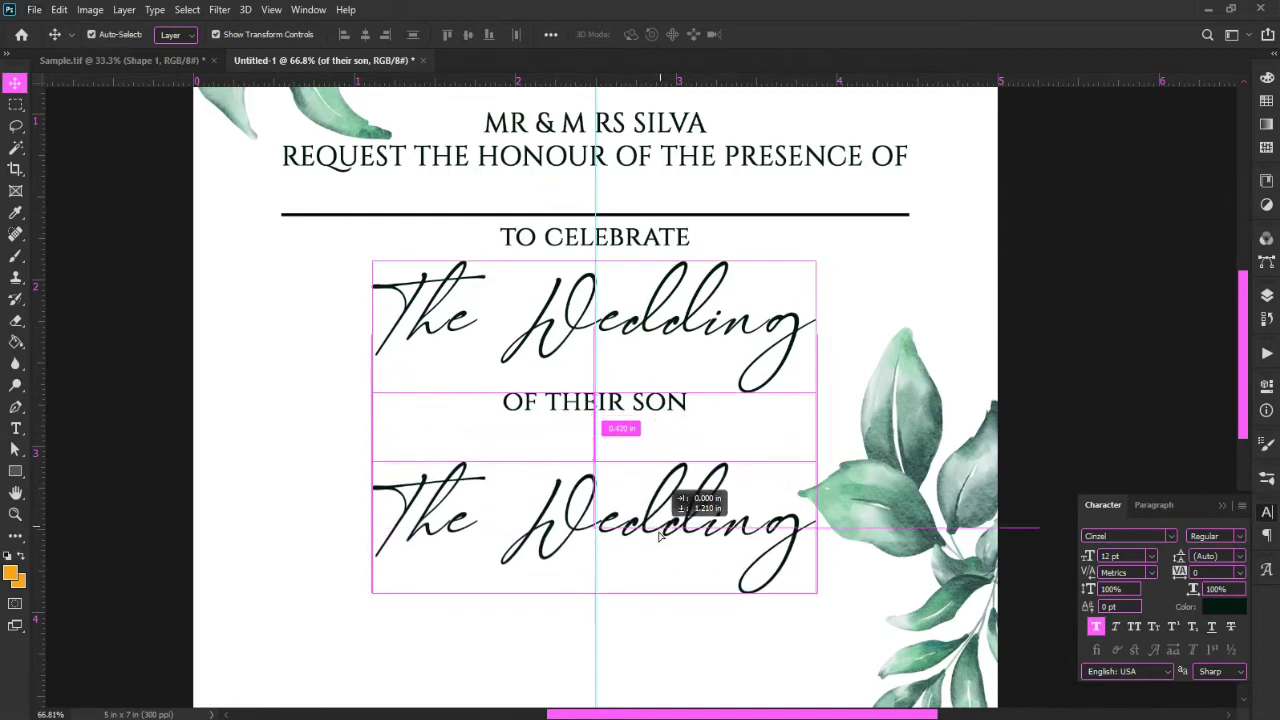
# Replace the copied heading with the groom's first name, then shrink and recentre it
pyautogui.doubleClick(659, 527)
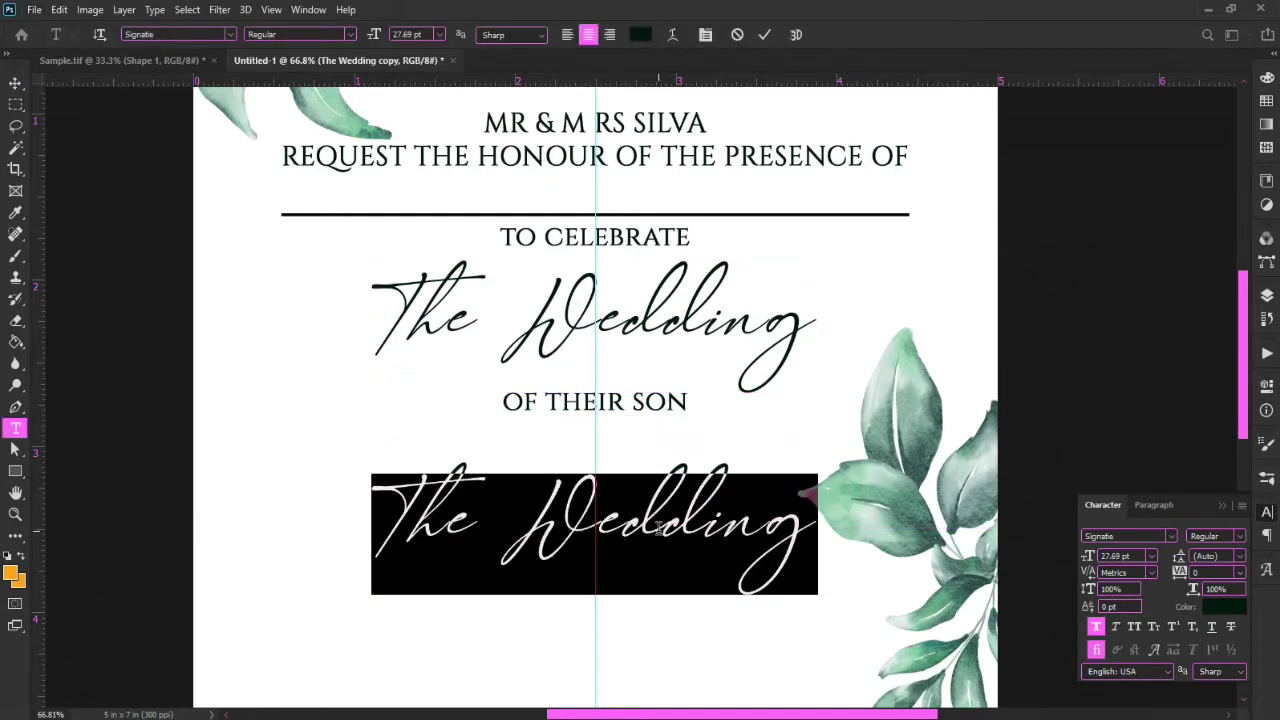
pyautogui.write('Dhammika')
pyautogui.hotkey('ctrl', 'Return')
pyautogui.press('v')
pyautogui.moveTo(658, 537); pyautogui.dragTo(662, 506)
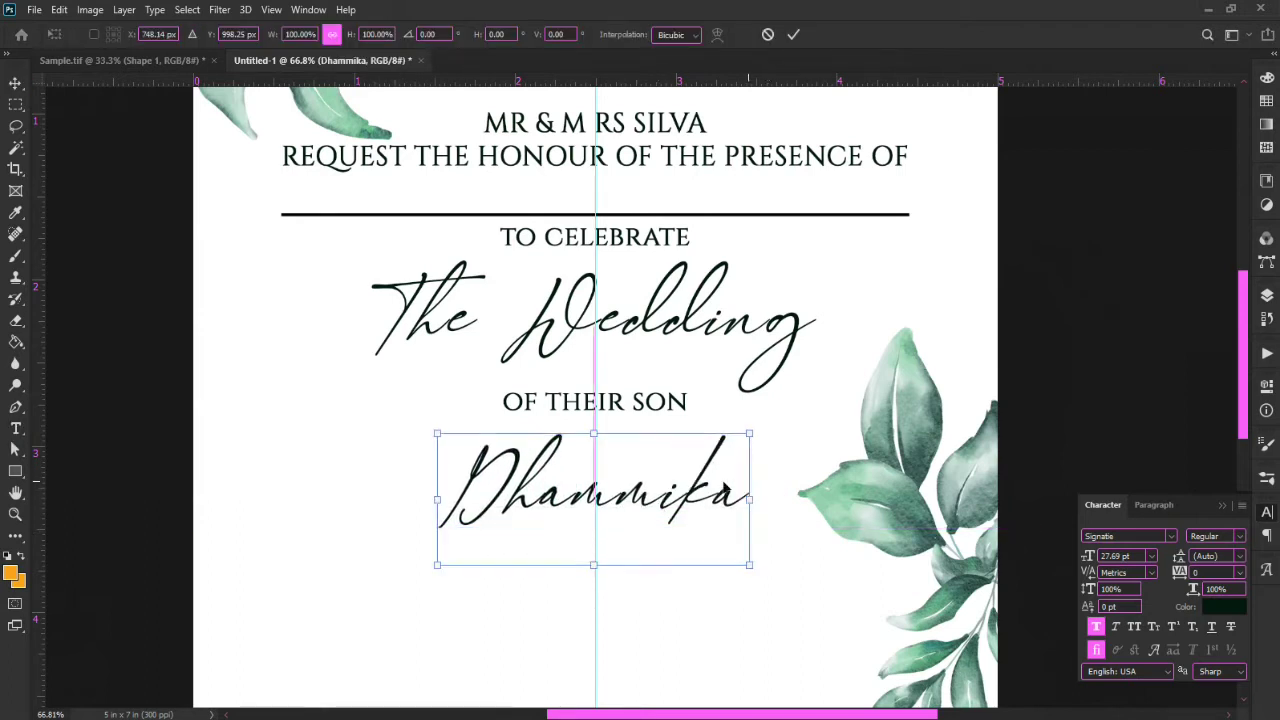
pyautogui.moveTo(769, 484); pyautogui.dragTo(740, 460)
pyautogui.moveTo(395, 504); pyautogui.dragTo(428, 505)
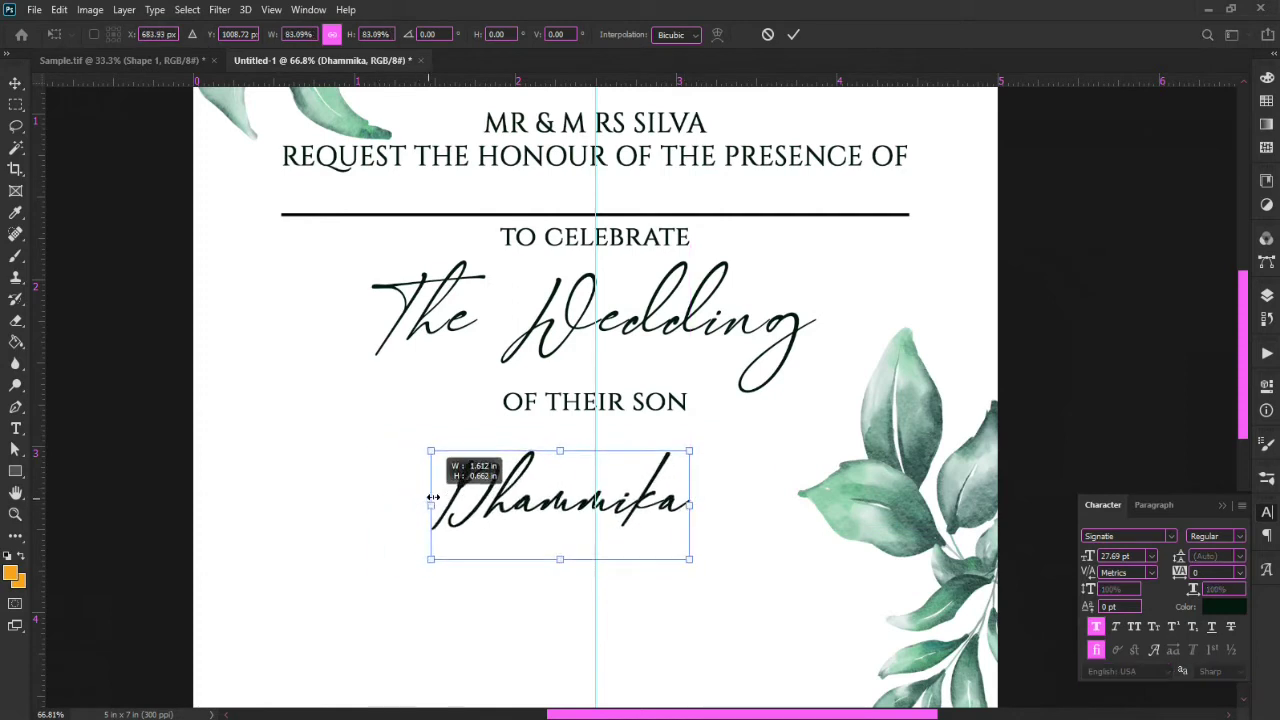
pyautogui.press('Return')
pyautogui.moveTo(642, 510); pyautogui.dragTo(670, 508)
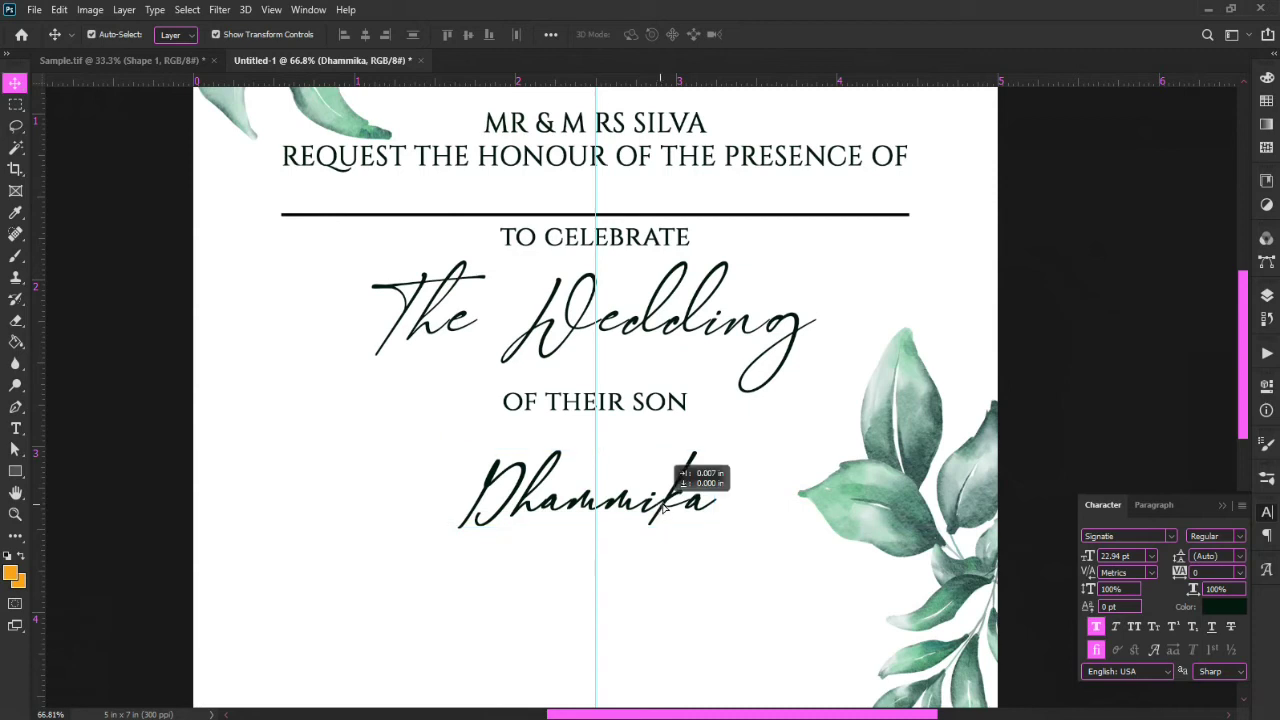
# Turn off Faux Bold on The Wedding heading
pyautogui.click(670, 575)
pyautogui.click(680, 318)
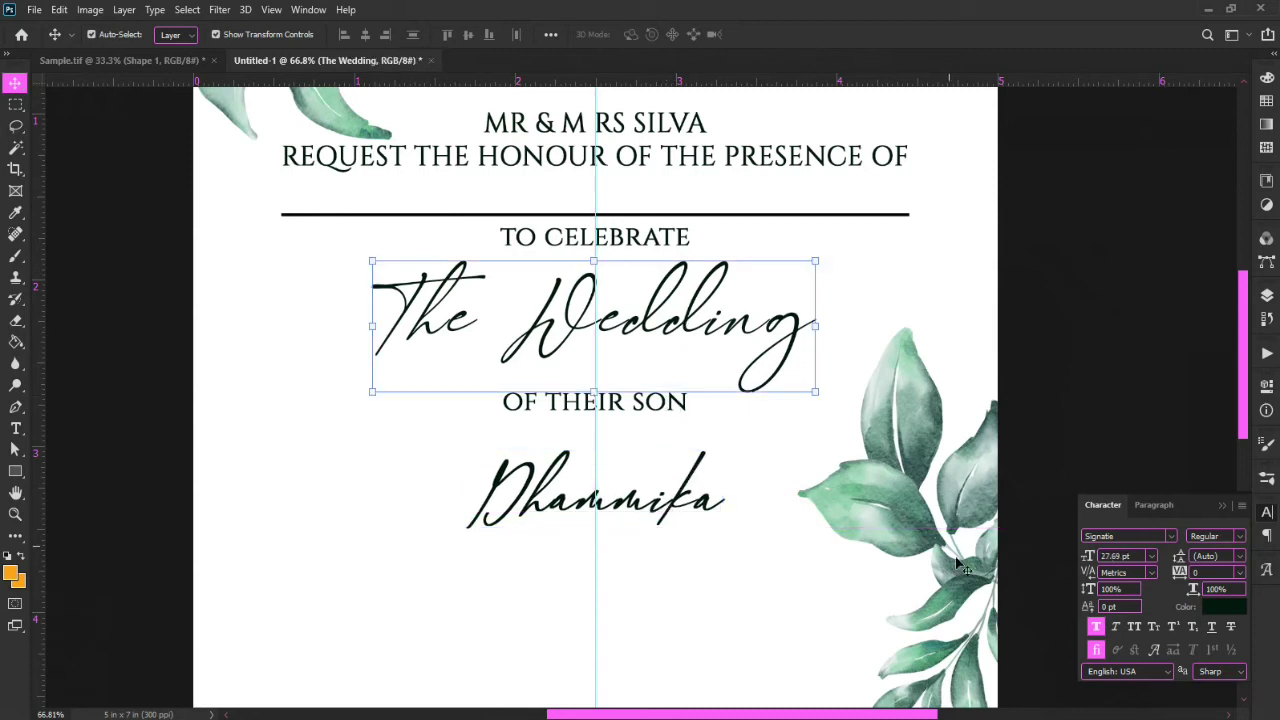
pyautogui.click(1093, 626)
pyautogui.click(1052, 333)
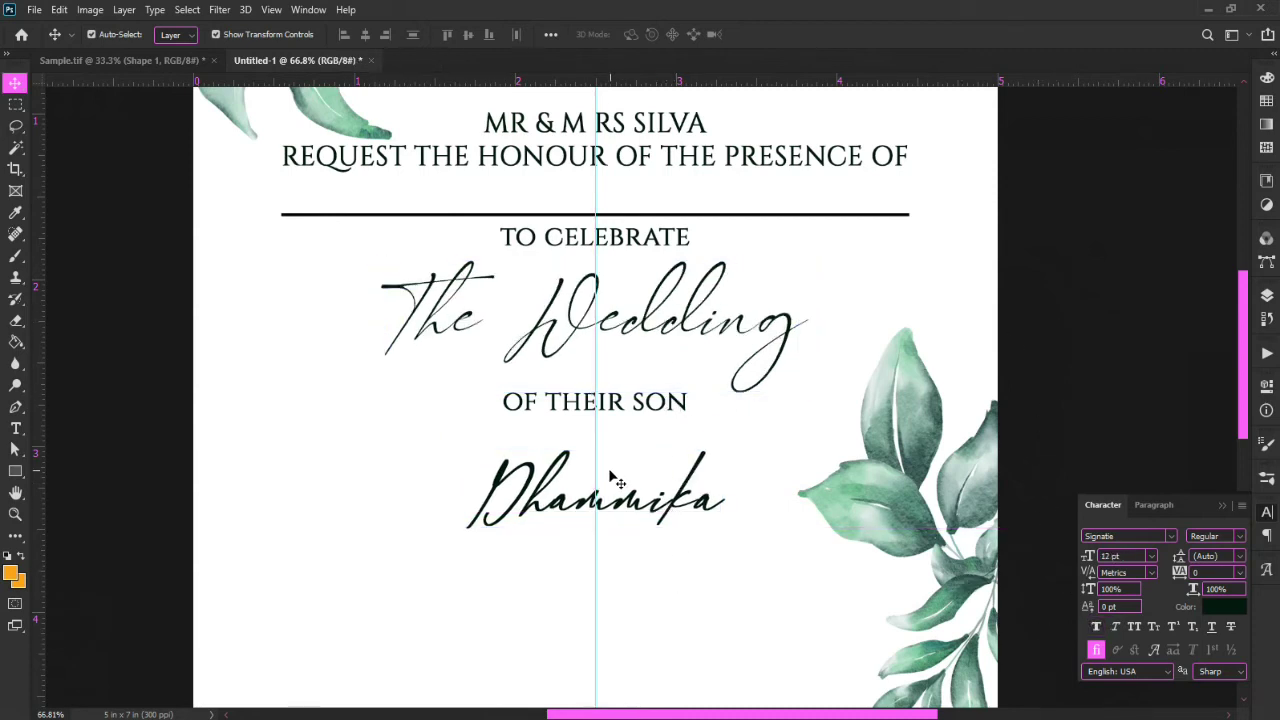
# Duplicate the groom's name below itself and retype it as the bride's name
pyautogui.moveTo(628, 529)
pyautogui.mouseDown()
pyautogui.moveTo(624, 393)
pyautogui.moveTo(626, 498)
pyautogui.mouseUp()
pyautogui.moveTo(624, 516); pyautogui.dragTo(624, 514)
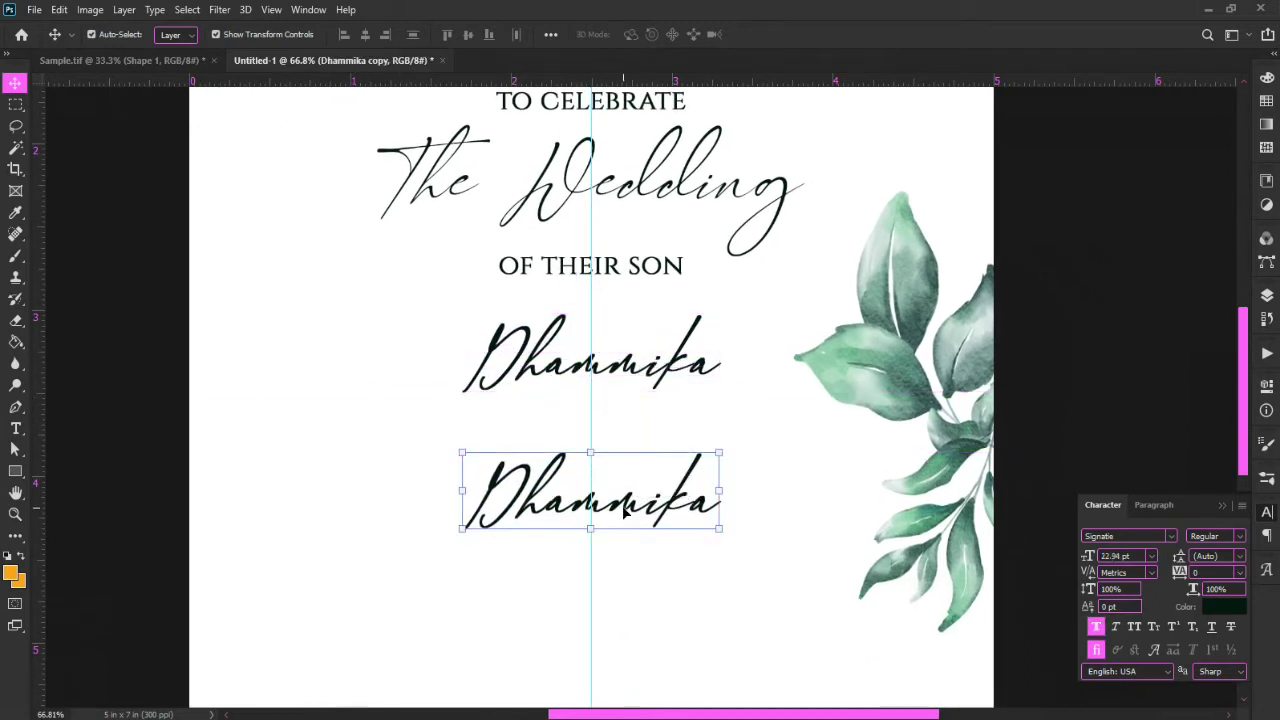
pyautogui.doubleClick(624, 510)
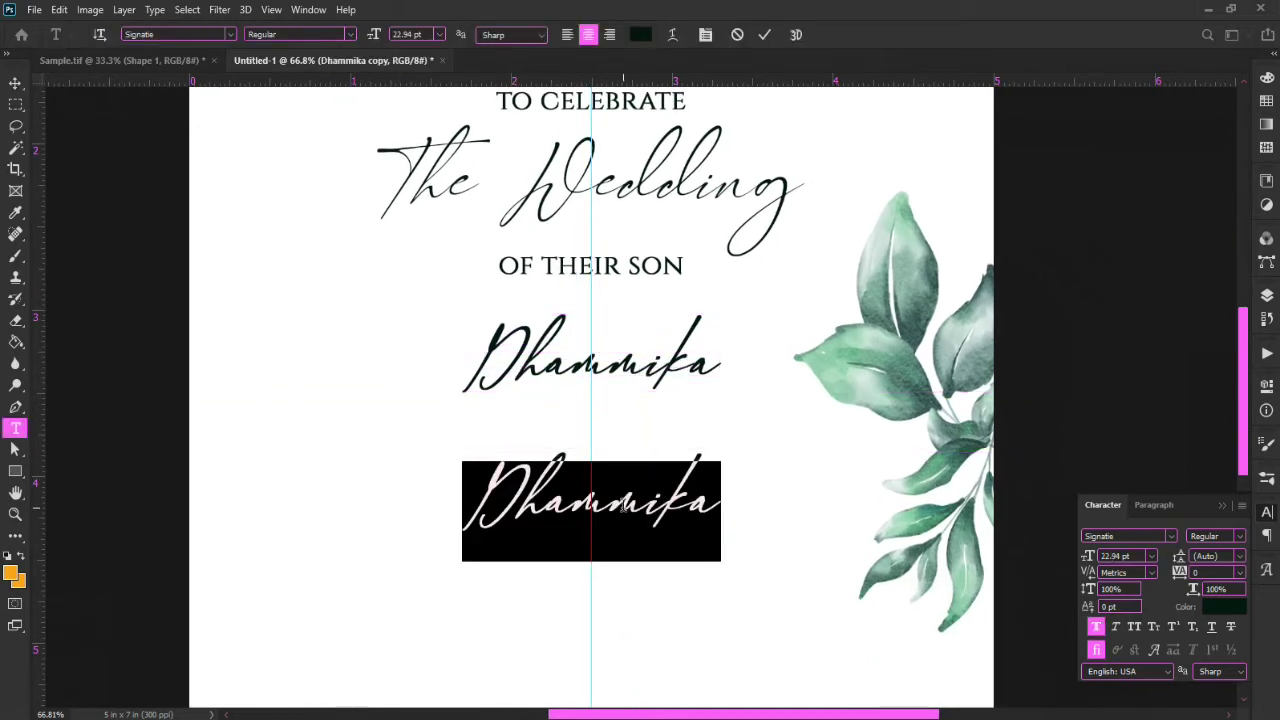
pyautogui.write('Manimalar')
pyautogui.hotkey('ctrl', 'Return')
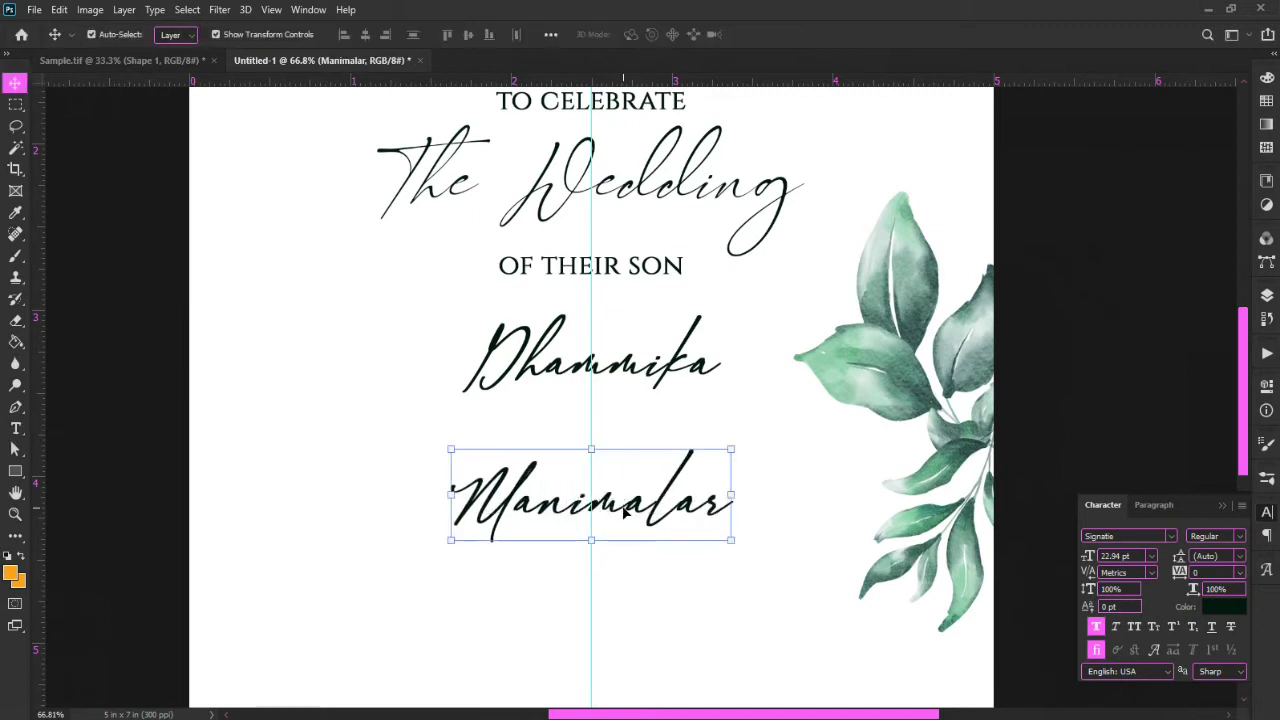
# Discard a trial ampersand copy and duplicate OF THEIR SON below the groom's name
pyautogui.moveTo(614, 510); pyautogui.dragTo(600, 445)
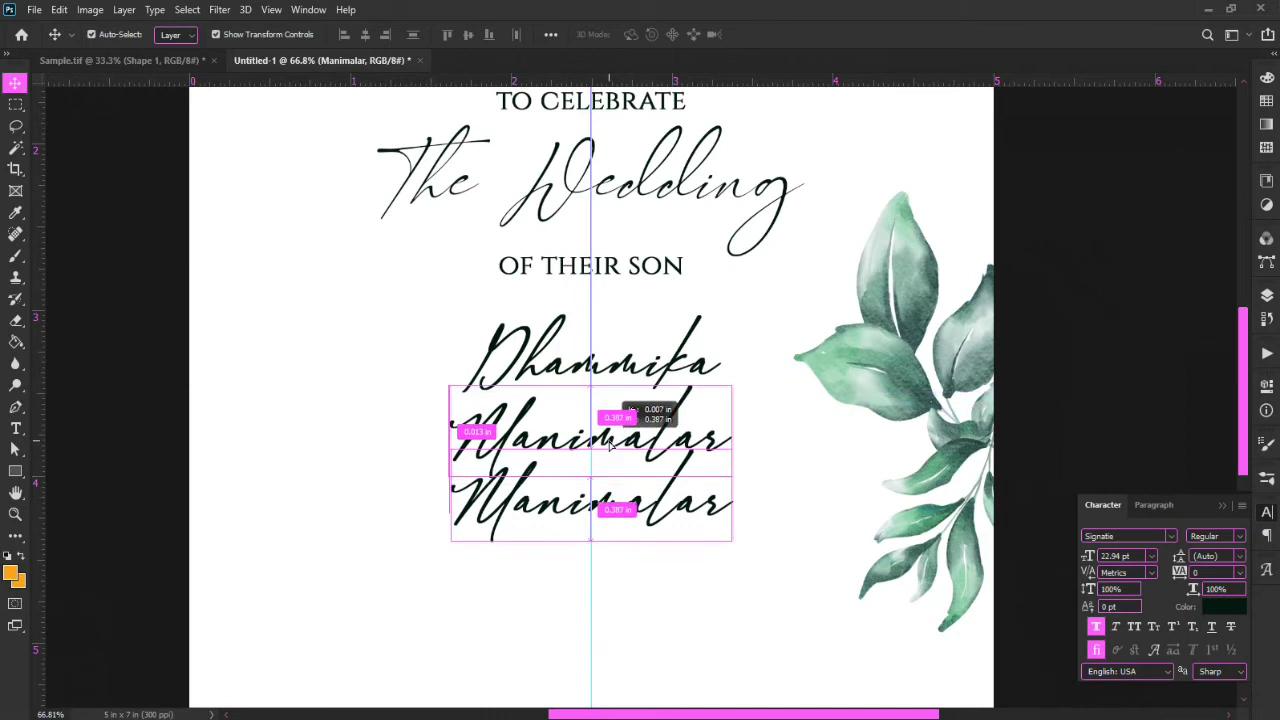
pyautogui.doubleClick(600, 440)
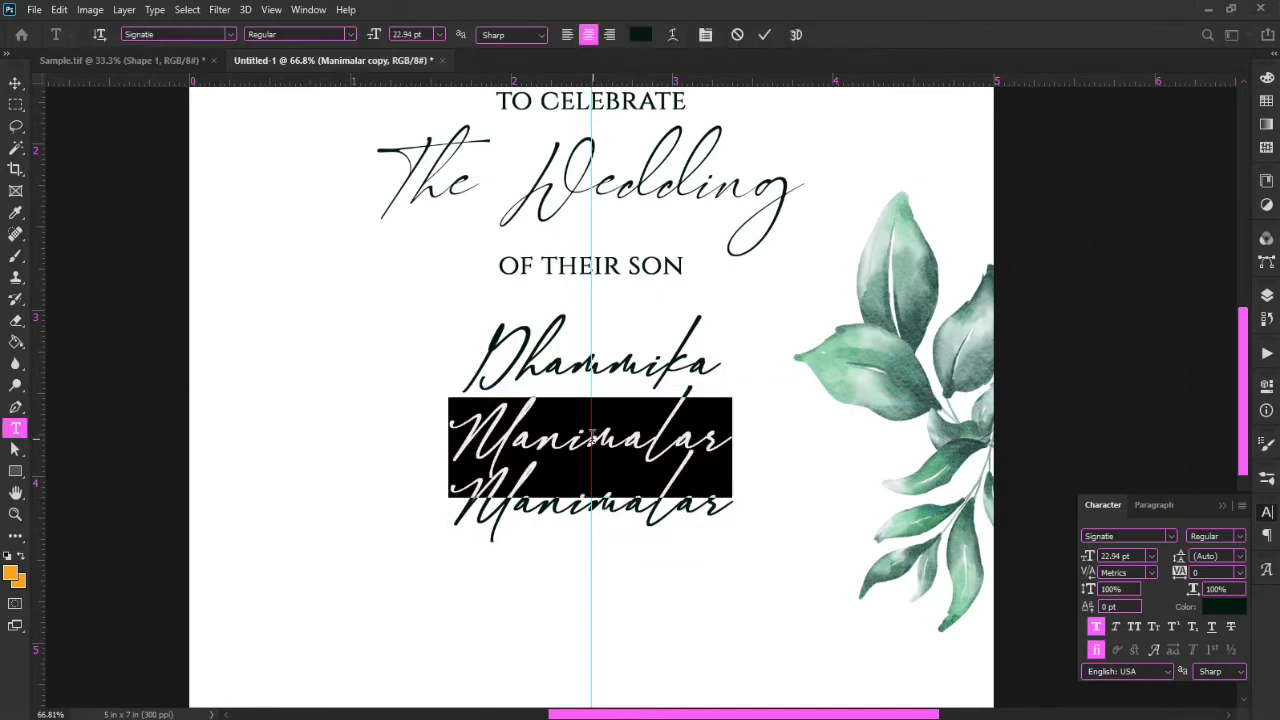
pyautogui.write('&')
pyautogui.hotkey('ctrl', 'Return')
pyautogui.press('Delete')
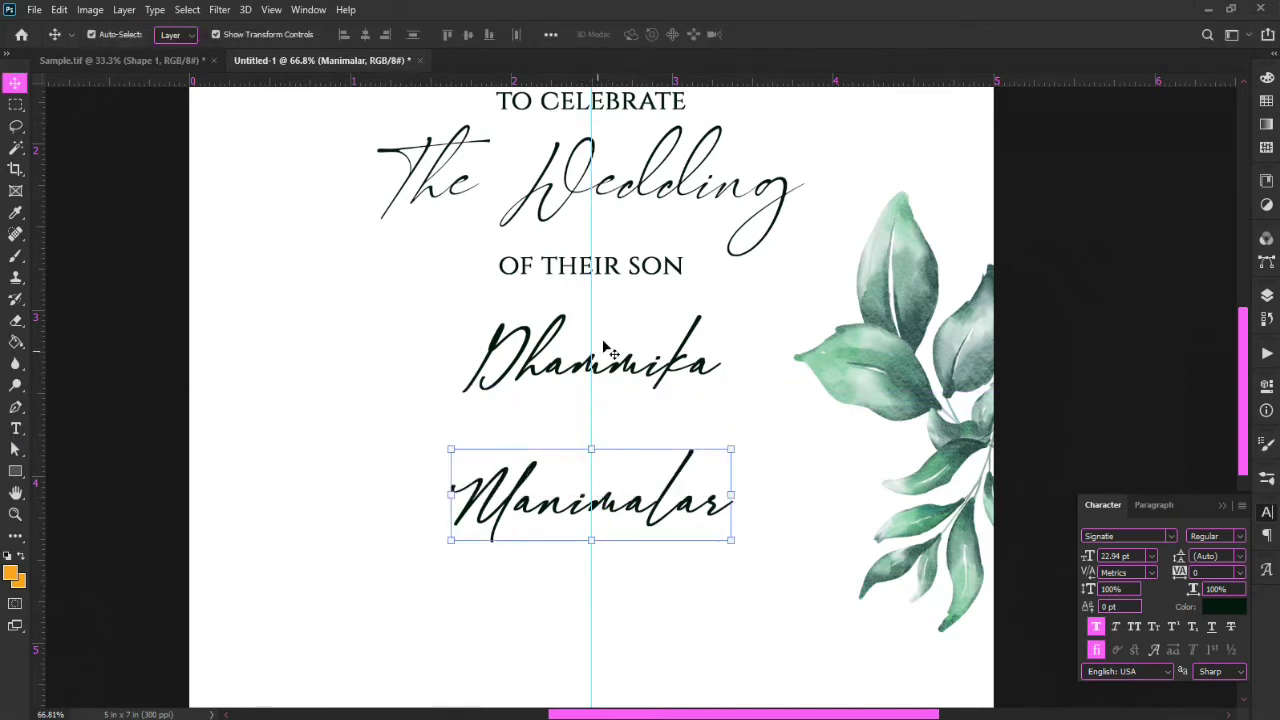
pyautogui.click(605, 264)
pyautogui.moveTo(622, 270); pyautogui.dragTo(611, 430)
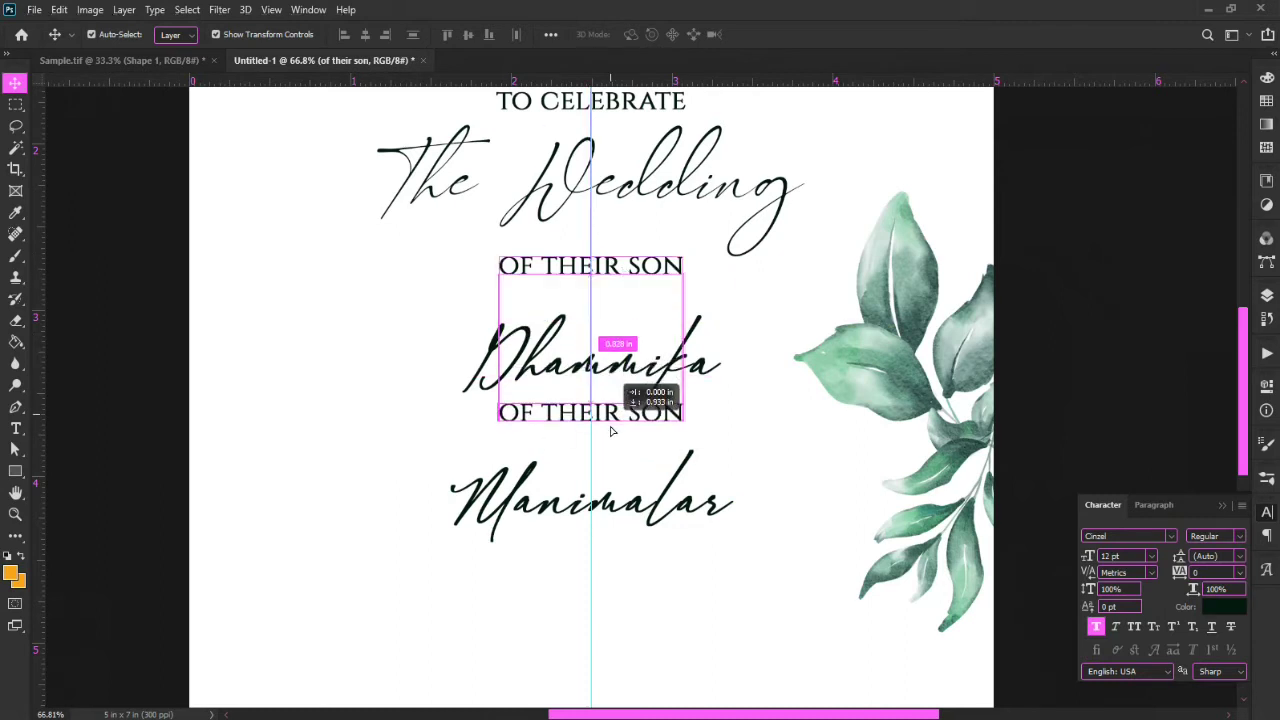
# Change the copied OF THEIR SON line to a serif ampersand '&'
pyautogui.press('t')
pyautogui.doubleClick(610, 428)
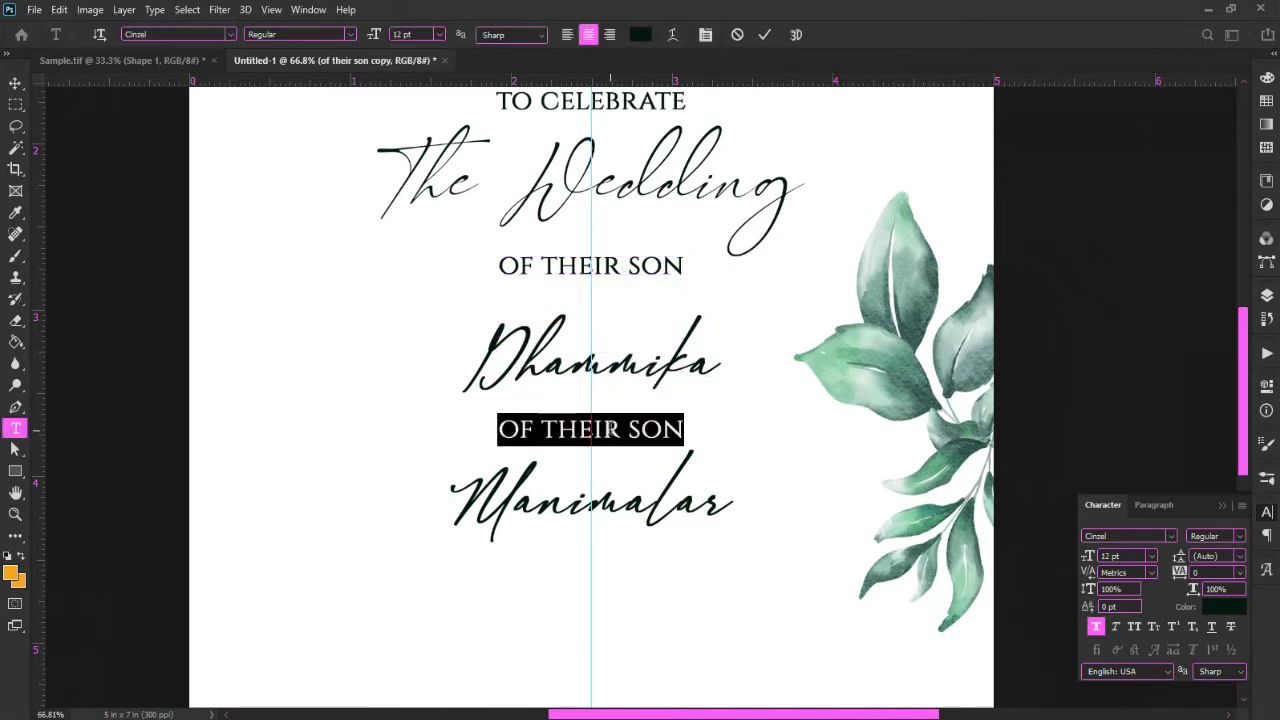
pyautogui.write('&')
pyautogui.hotkey('ctrl', 'Return')
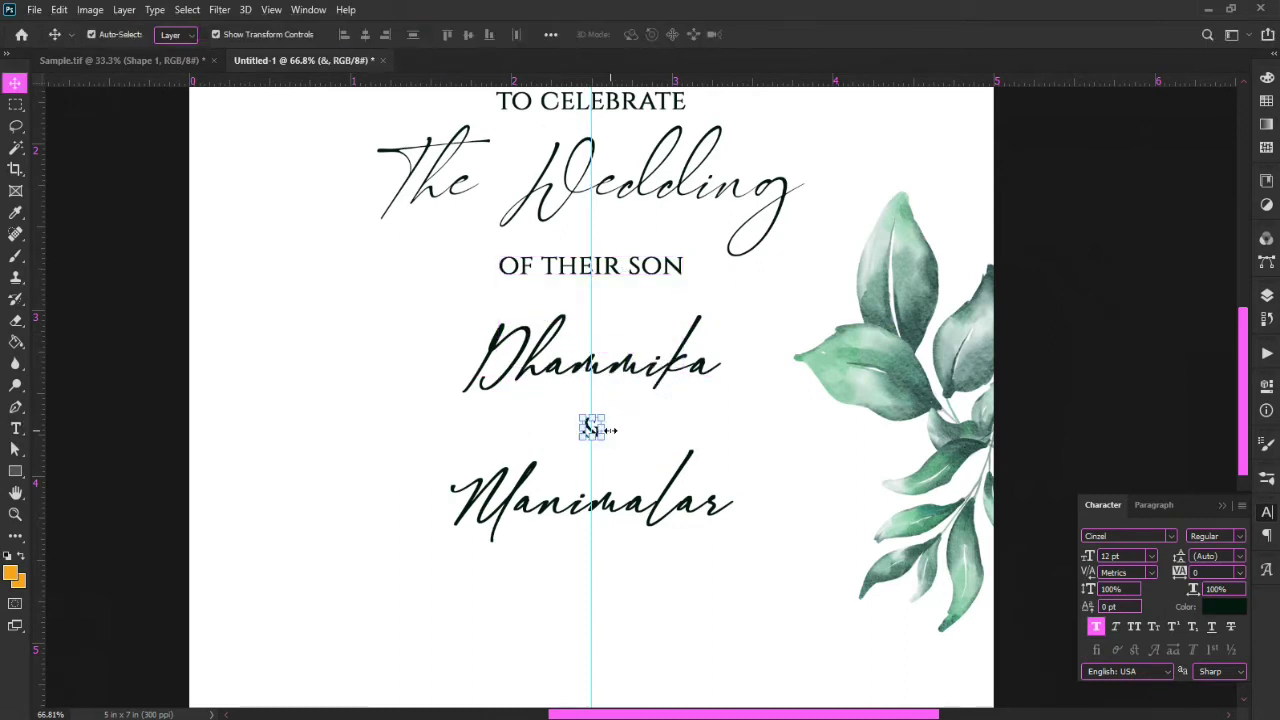
# Move the bride's name up to sit just beneath the ampersand
pyautogui.click(705, 517)
pyautogui.moveTo(700, 514); pyautogui.dragTo(700, 484)
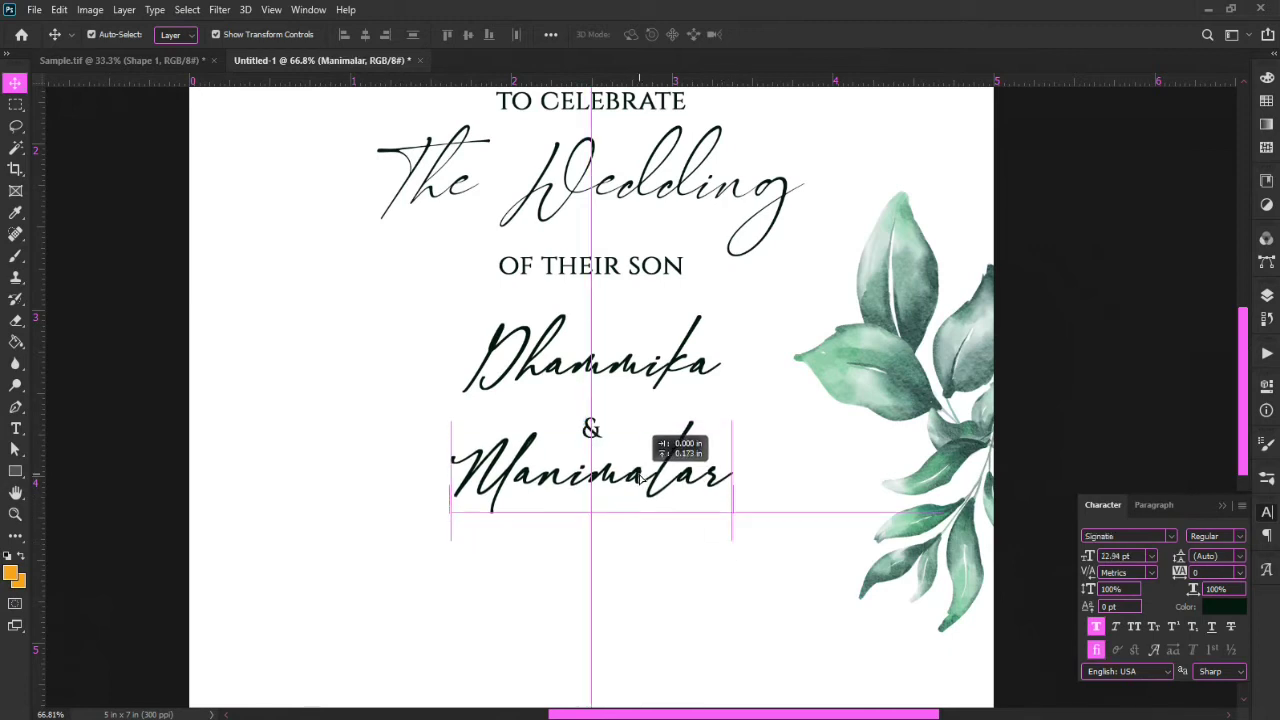
pyautogui.click(660, 563)
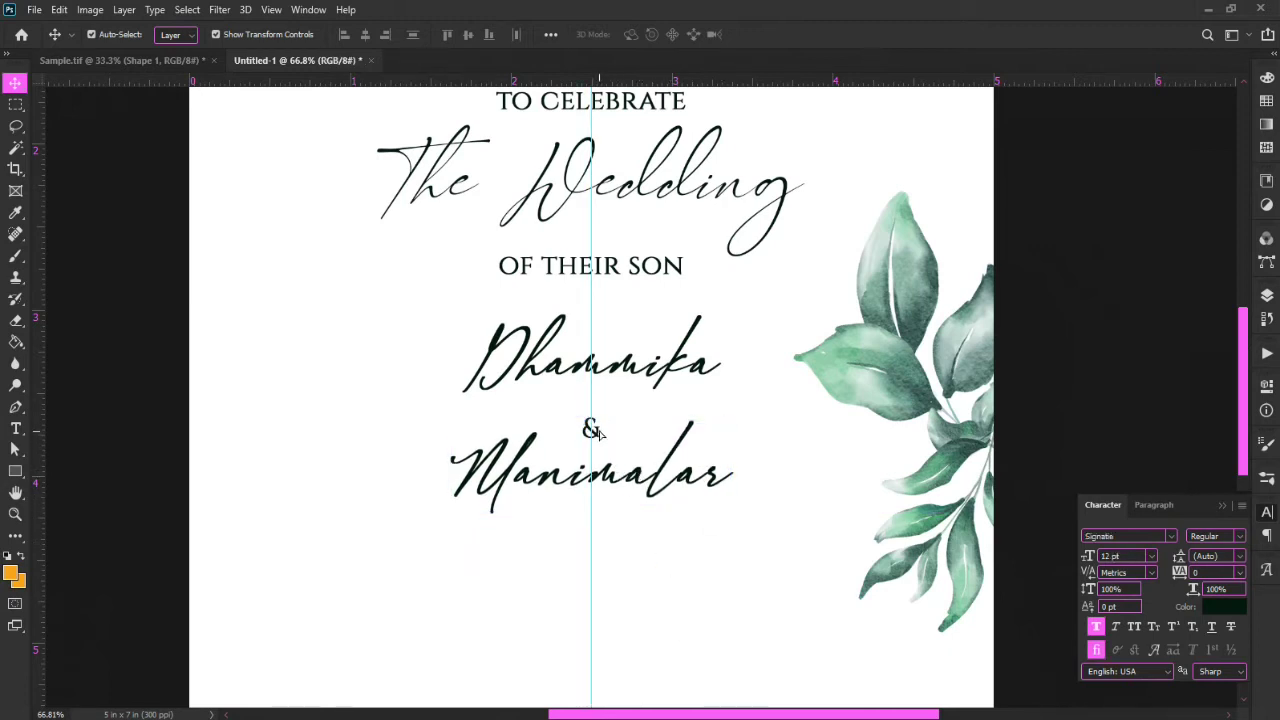
pyautogui.moveTo(598, 432); pyautogui.dragTo(598, 428)
pyautogui.click(651, 580)
# Nudge the ampersand and bride's name to respace the names block
pyautogui.moveTo(593, 430)
pyautogui.mouseDown()
pyautogui.moveTo(594, 460)
pyautogui.moveTo(595, 409)
pyautogui.mouseUp()
pyautogui.moveTo(624, 522); pyautogui.dragTo(625, 480)
pyautogui.click(662, 600)
pyautogui.hotkey('ctrl', '0')
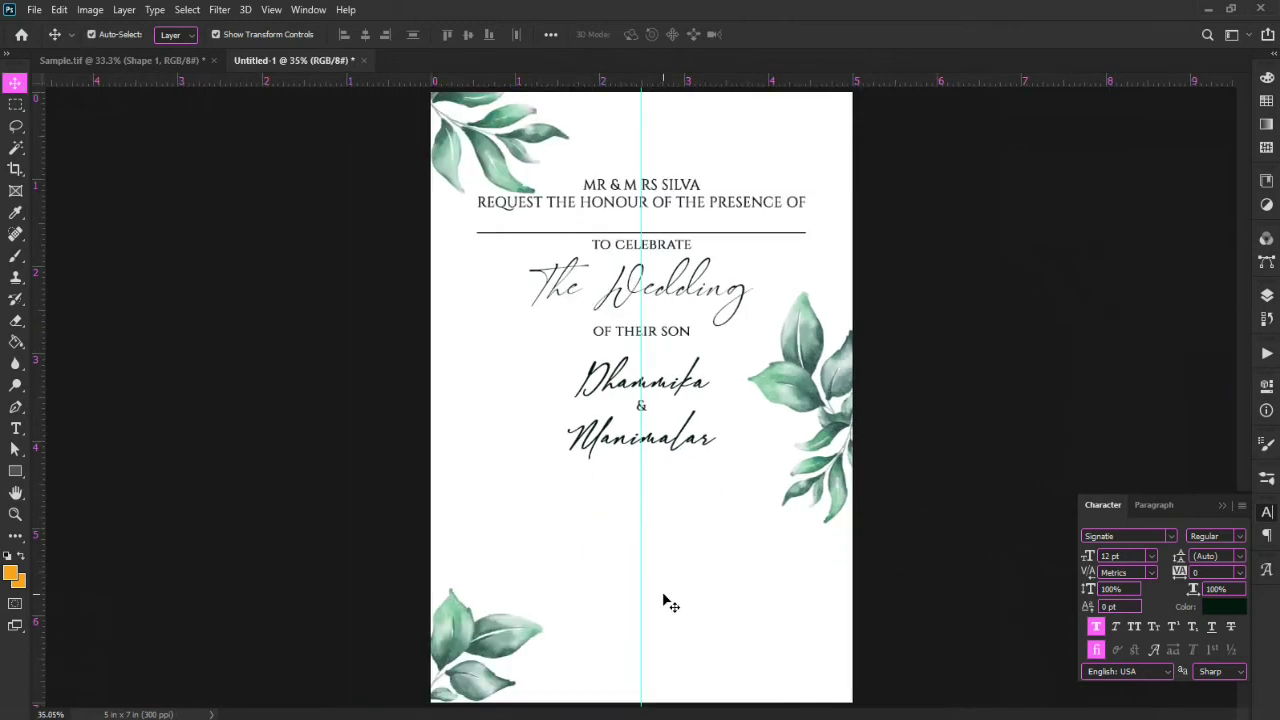
pyautogui.scroll(2, 645, 478)
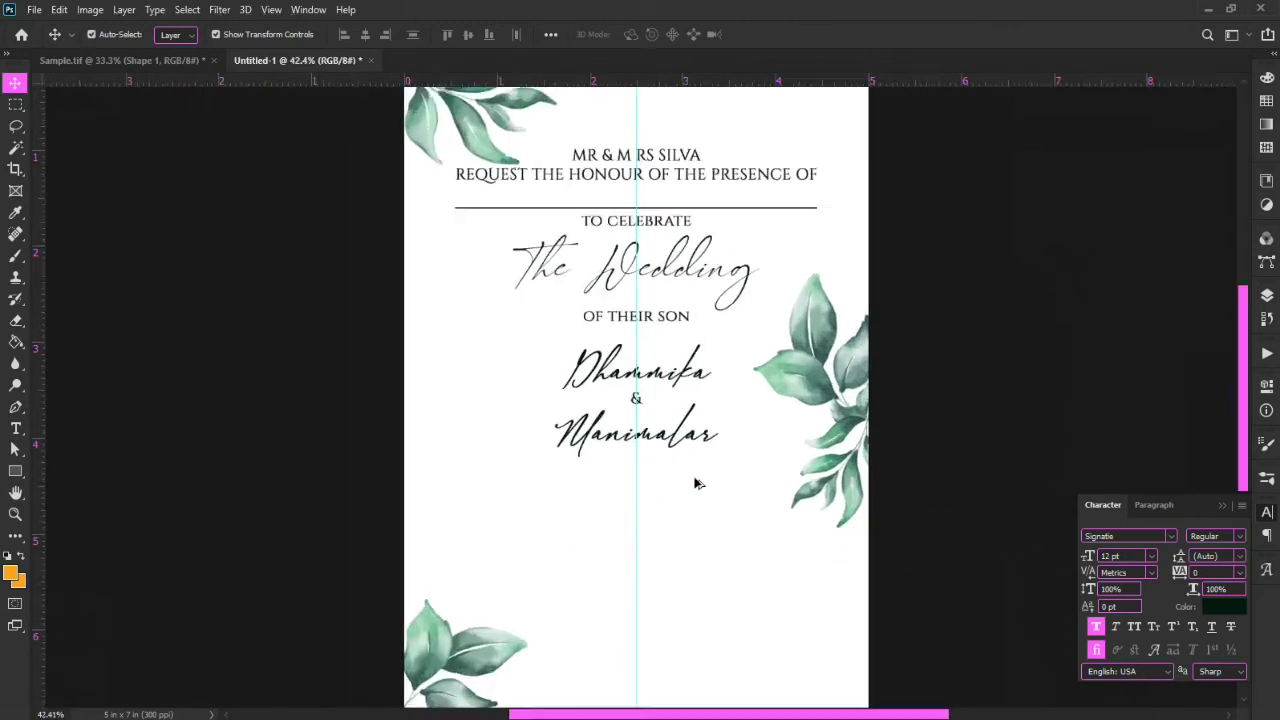
pyautogui.scroll(1, 694, 486)
pyautogui.scroll(1, 689, 503)
pyautogui.scroll(-1, 674, 560)
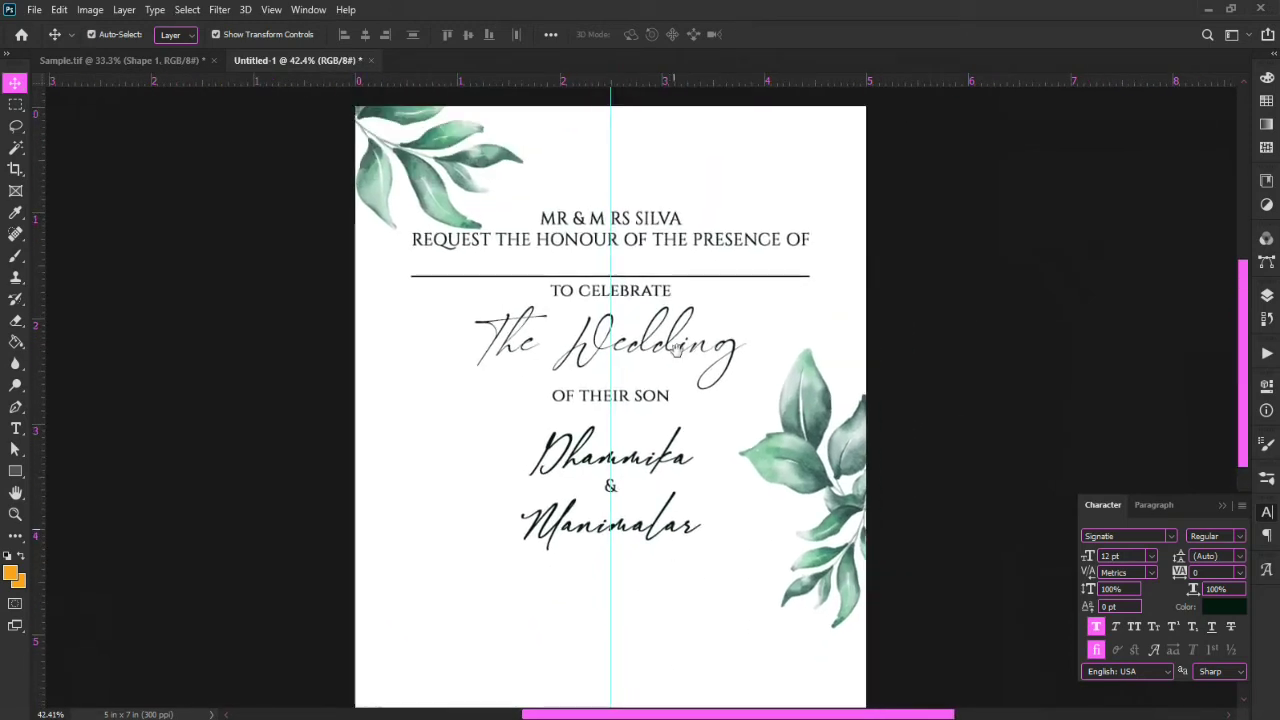
# Resize the lines from the hosts' names down to OF THEIR SON to 11 pt
pyautogui.click(686, 251)
pyautogui.keyDown('shift'); pyautogui.click(663, 289); pyautogui.keyUp('shift')
pyautogui.keyDown('shift'); pyautogui.click(655, 400); pyautogui.keyUp('shift')
pyautogui.click(1118, 556)
pyautogui.write('11')
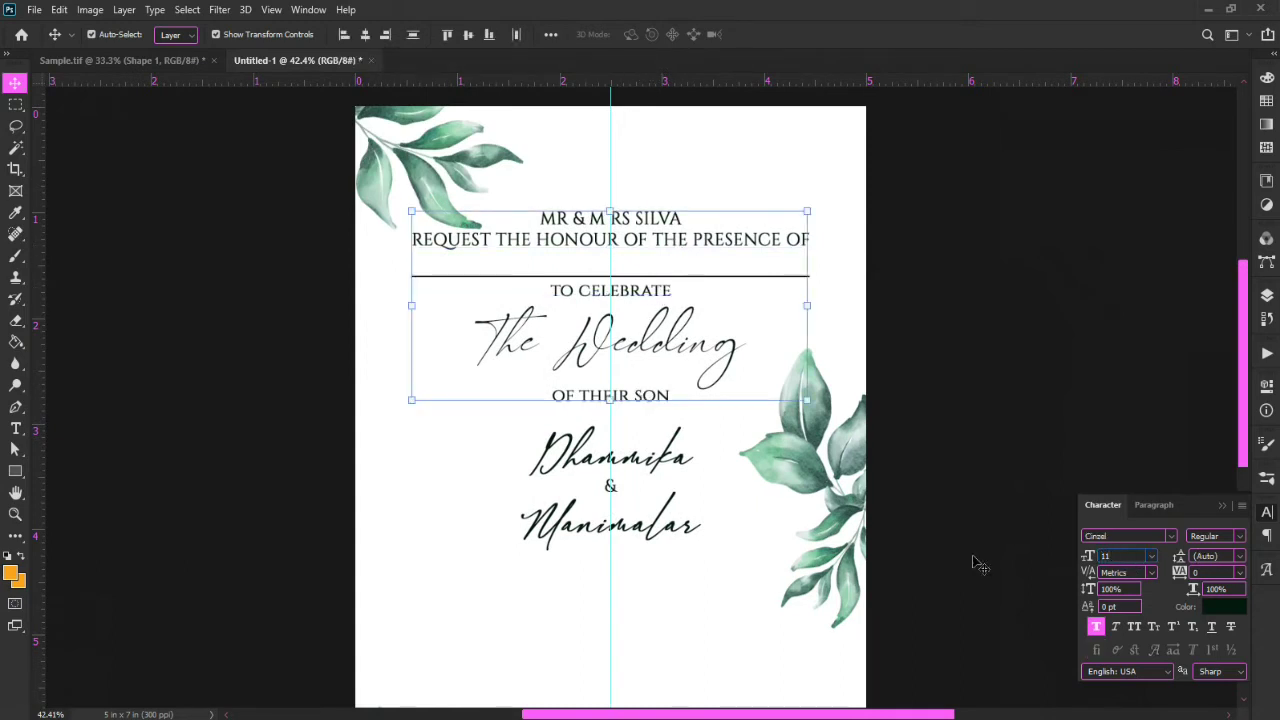
pyautogui.press('Return')
pyautogui.click(790, 328)
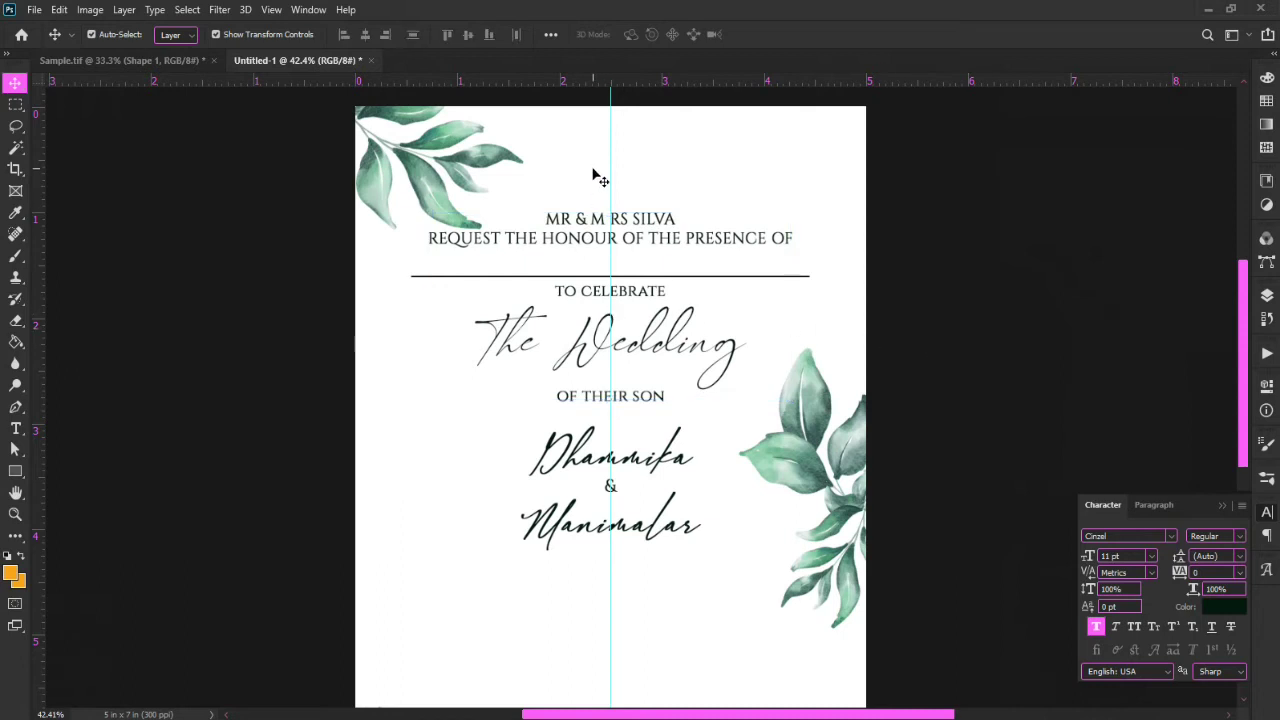
pyautogui.moveTo(585, 200); pyautogui.dragTo(657, 527)
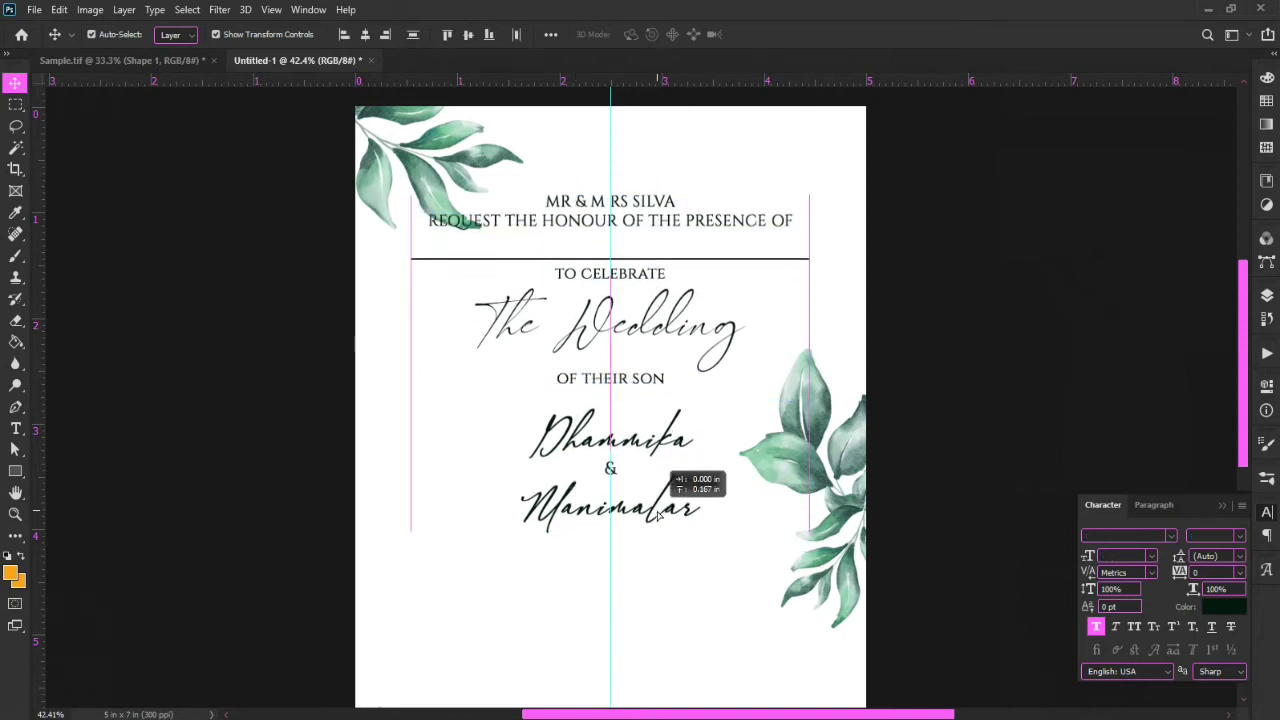
pyautogui.moveTo(657, 527); pyautogui.dragTo(657, 527)
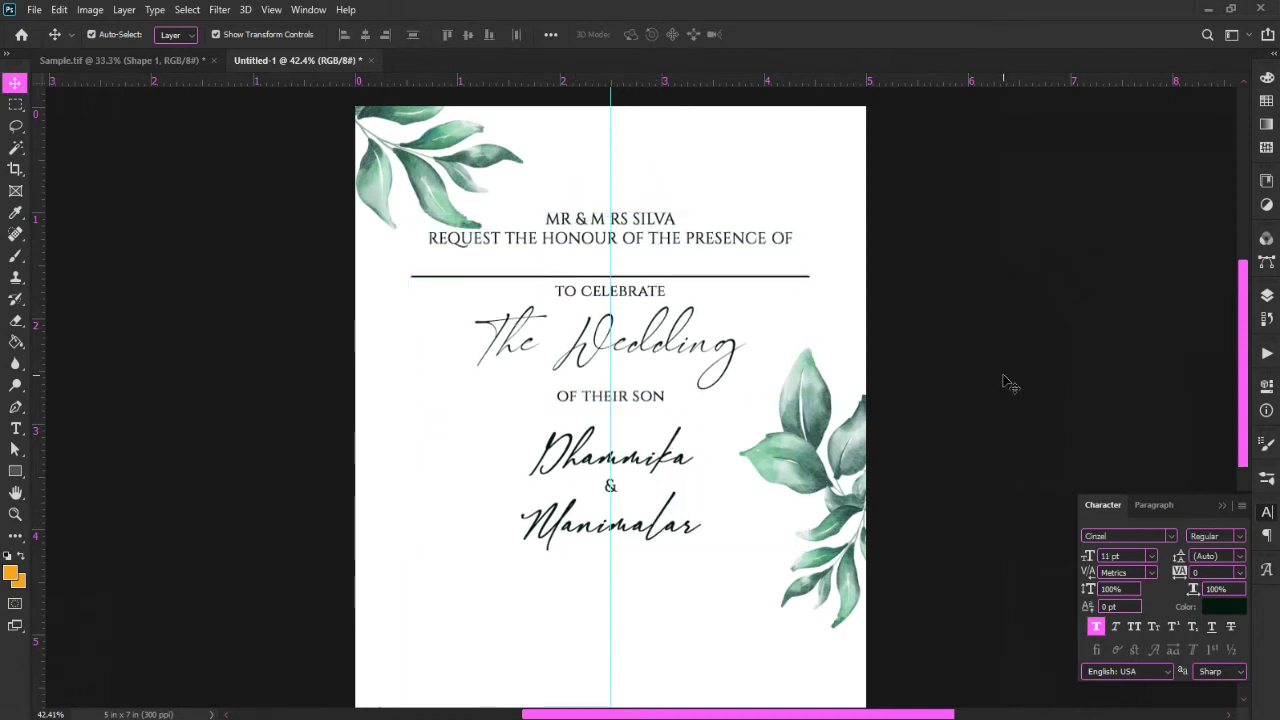
pyautogui.hotkey('ctrl', '0')
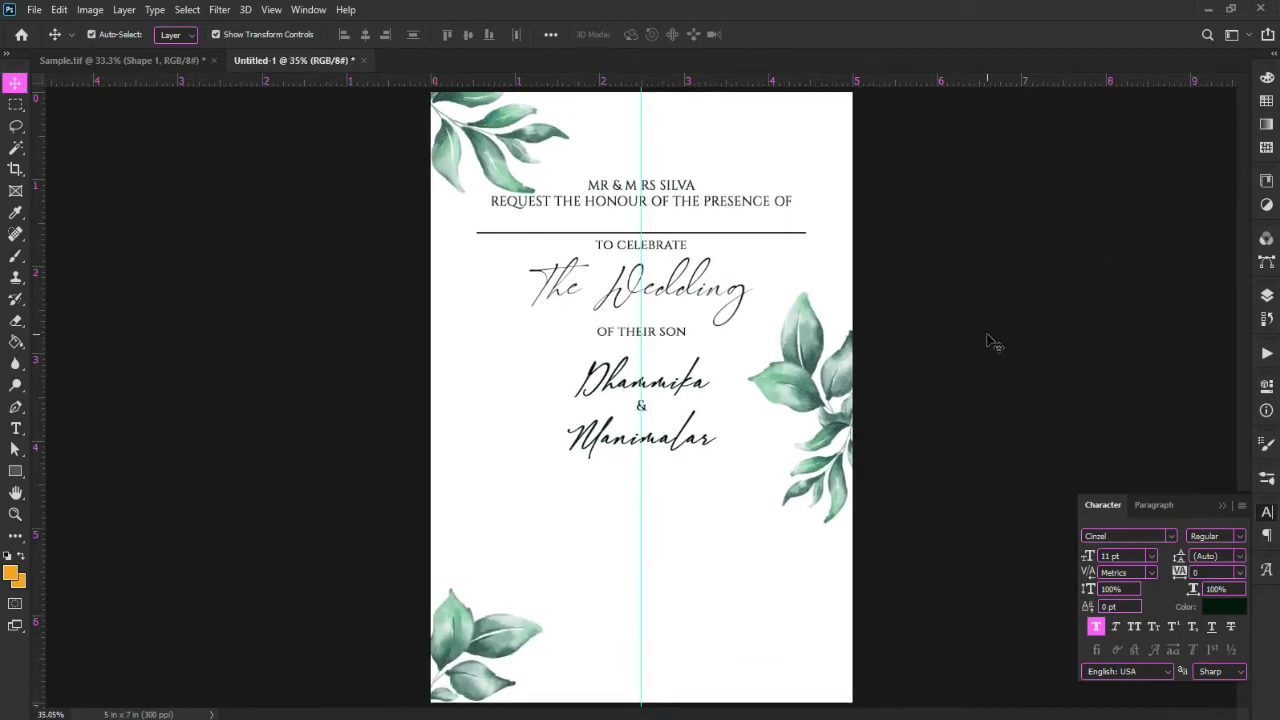
pyautogui.scroll(3, 672, 433)
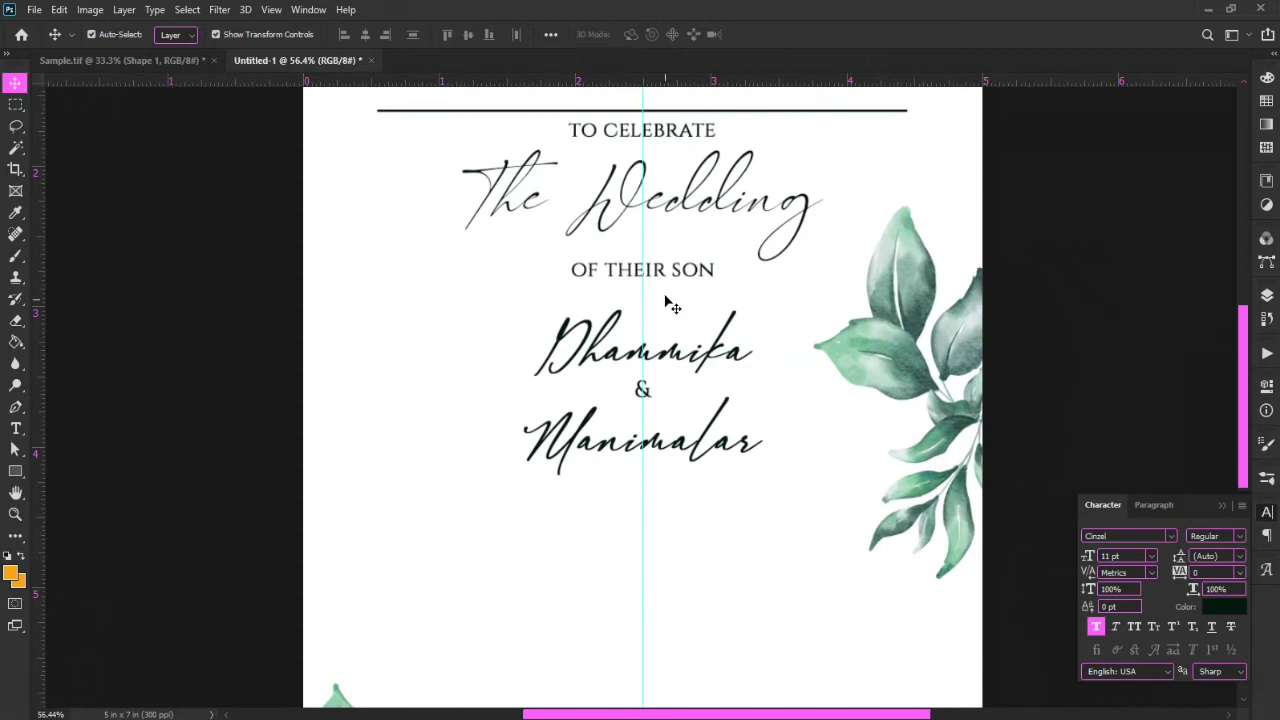
pyautogui.moveTo(660, 278); pyautogui.dragTo(679, 505)
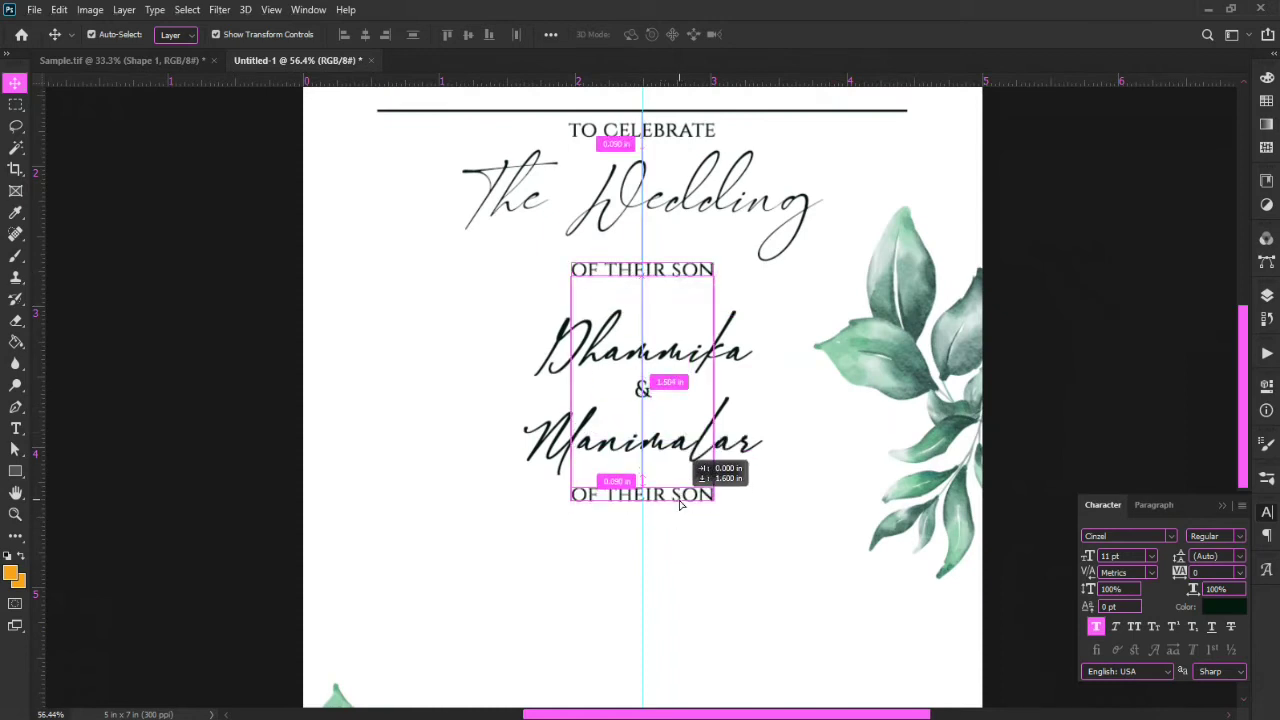
pyautogui.doubleClick(678, 497)
pyautogui.write('D/O')
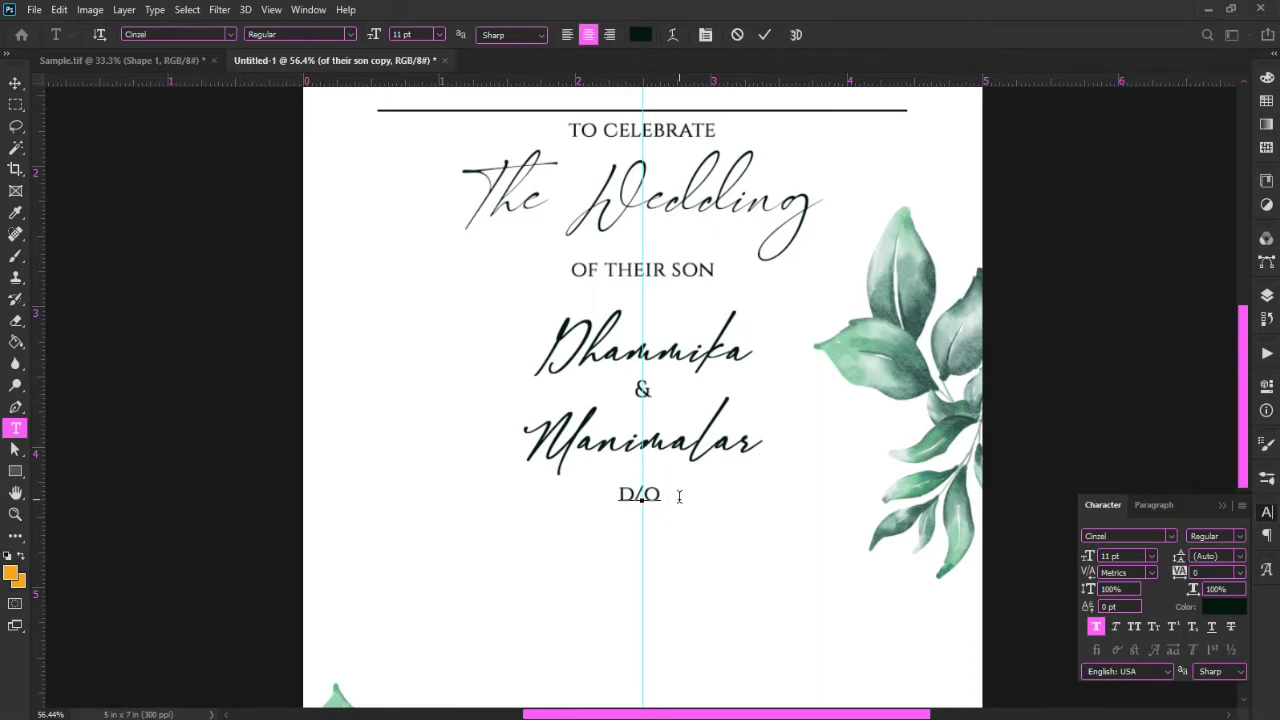
pyautogui.write(' RM')
pyautogui.press('BackSpace')
pyautogui.press('BackSpace')
pyautogui.write('MR. & ME')
pyautogui.press('BackSpace')
pyautogui.write('RS.')
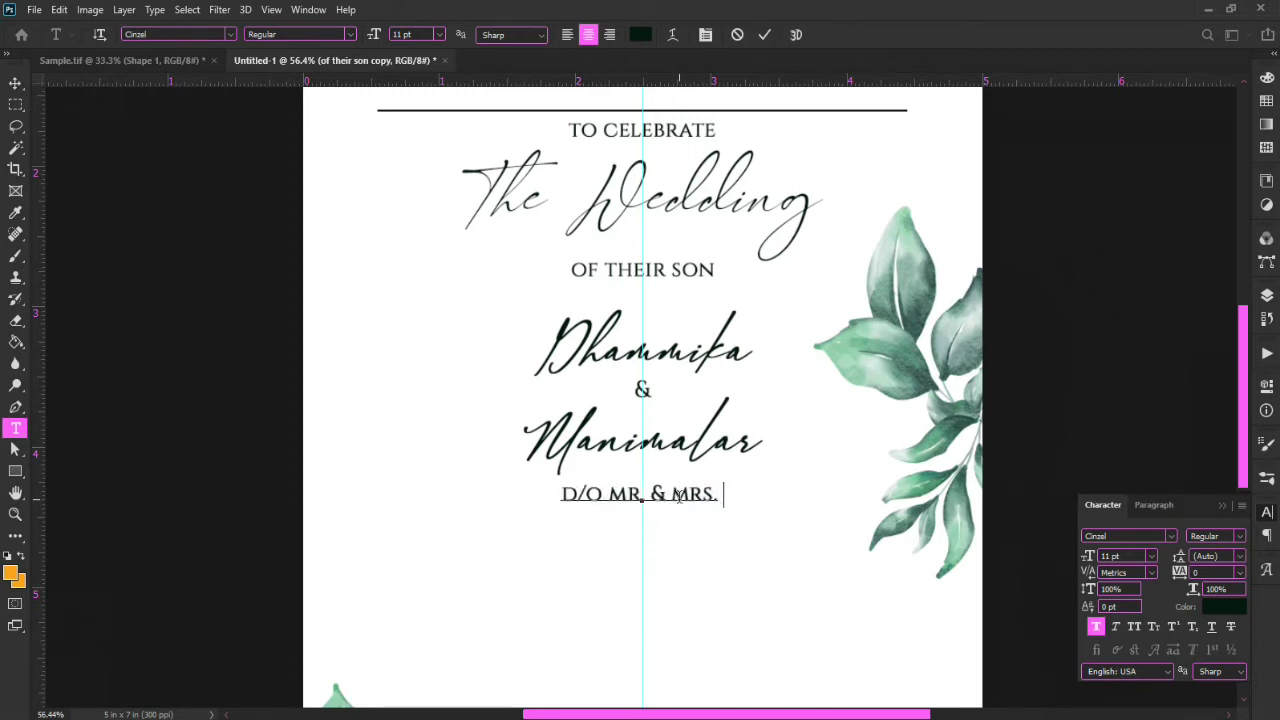
pyautogui.write(' M')
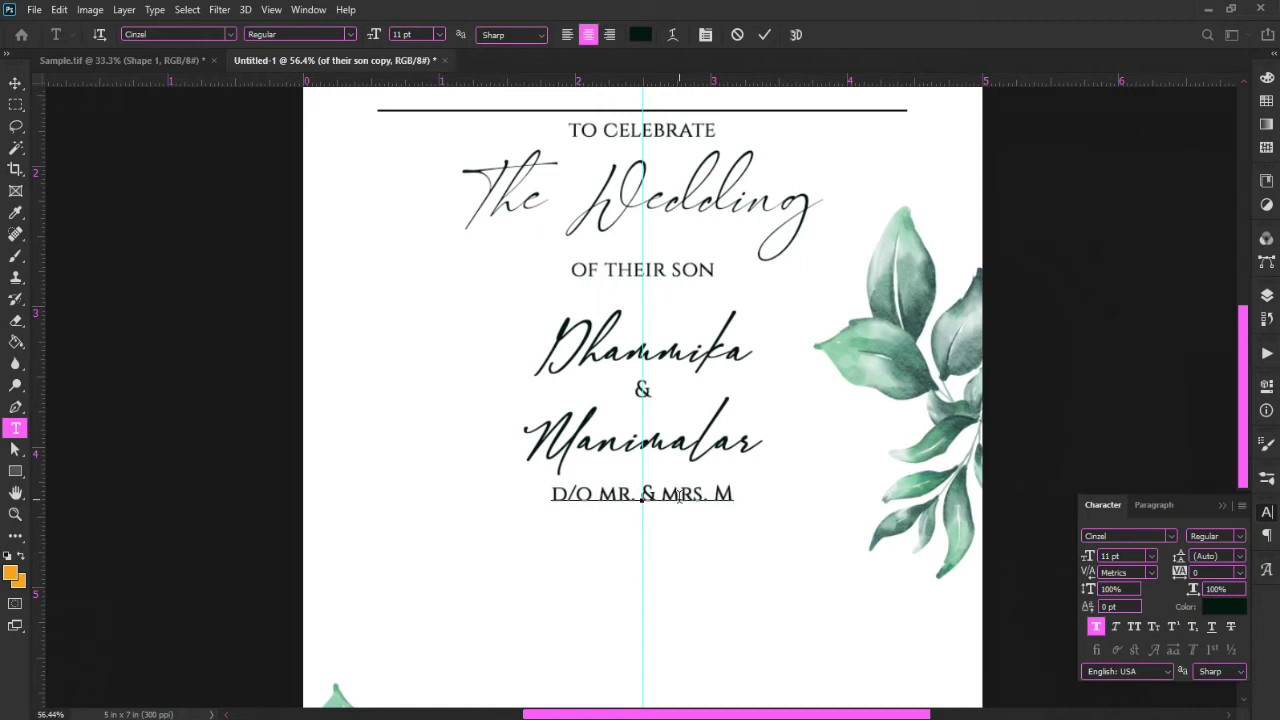
pyautogui.write('ANASATCHI')
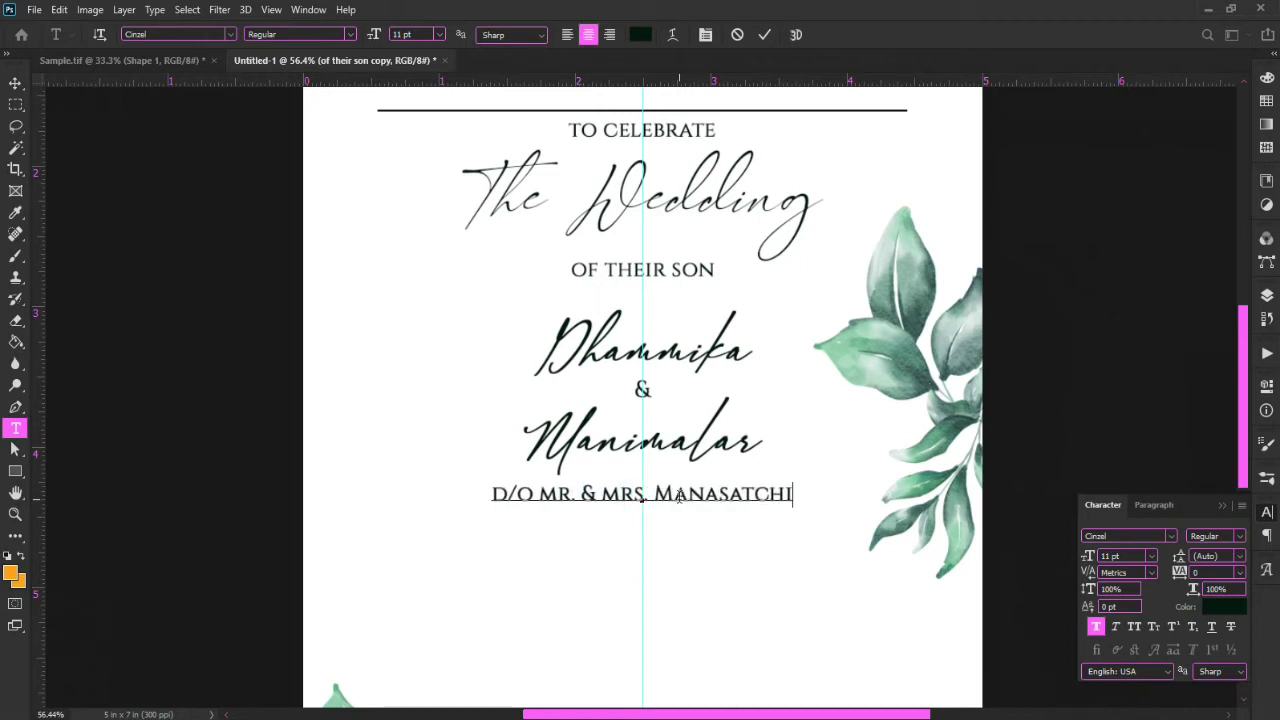
pyautogui.hotkey('ctrl', 'Return')
pyautogui.press('v')
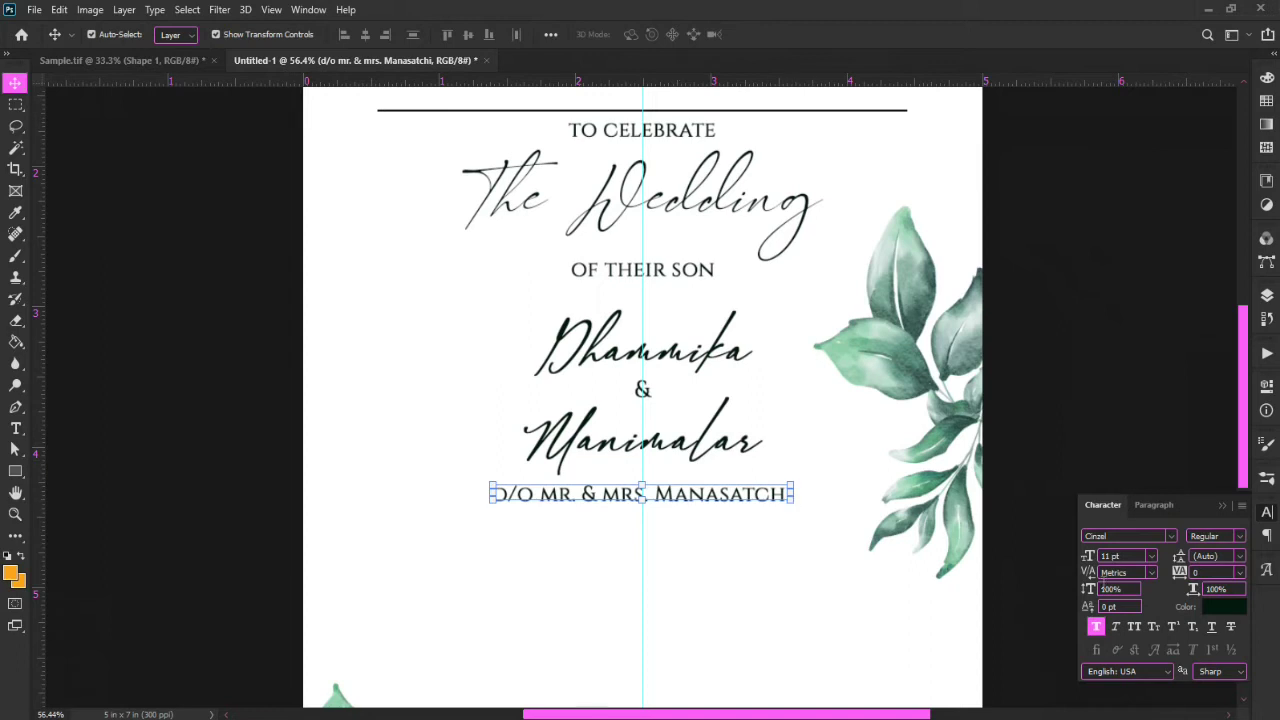
# Set the parents' line to 10 pt and nudge it up under Manimalar
pyautogui.click(1143, 557)
pyautogui.write('10')
pyautogui.press('Return')
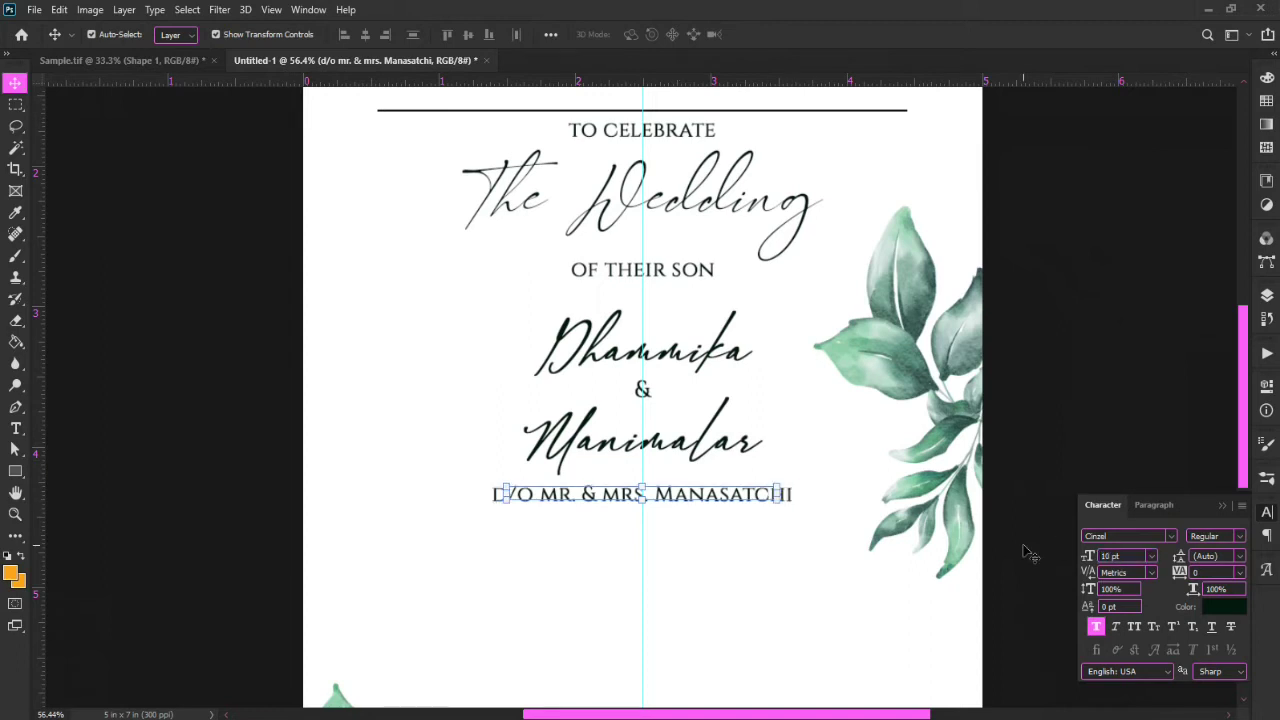
pyautogui.moveTo(714, 494); pyautogui.dragTo(710, 490)
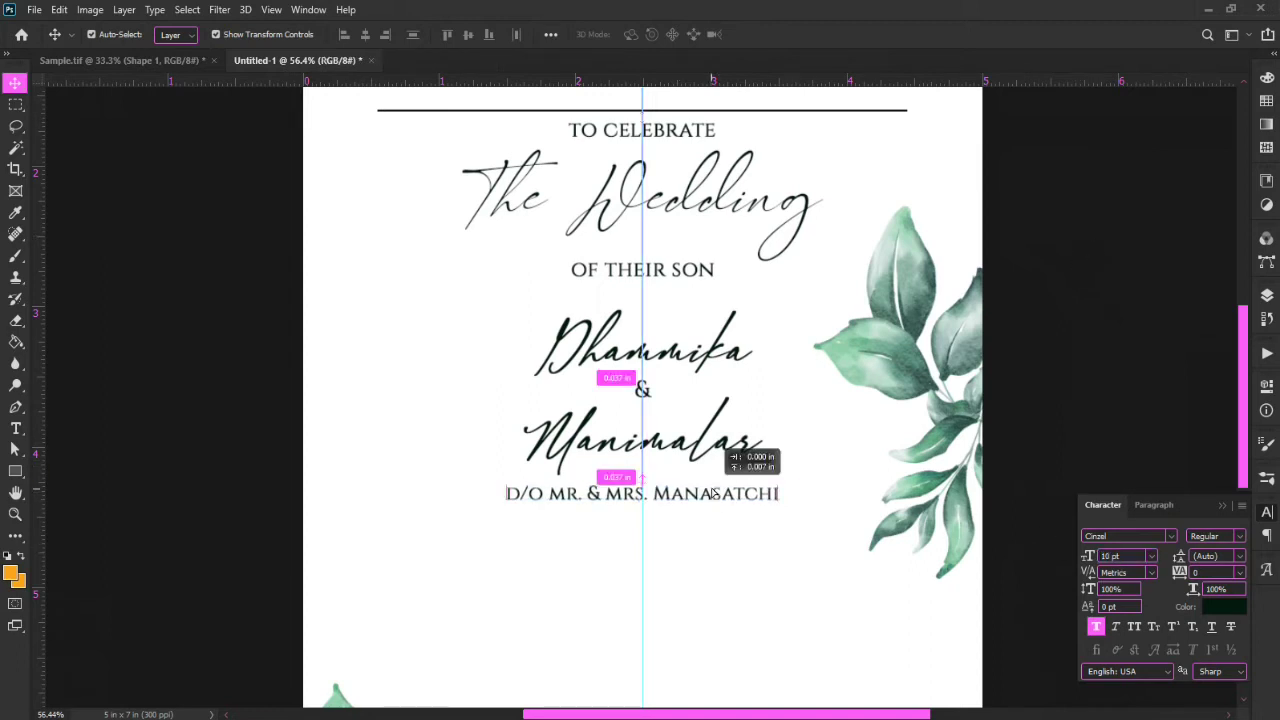
pyautogui.click(1068, 425)
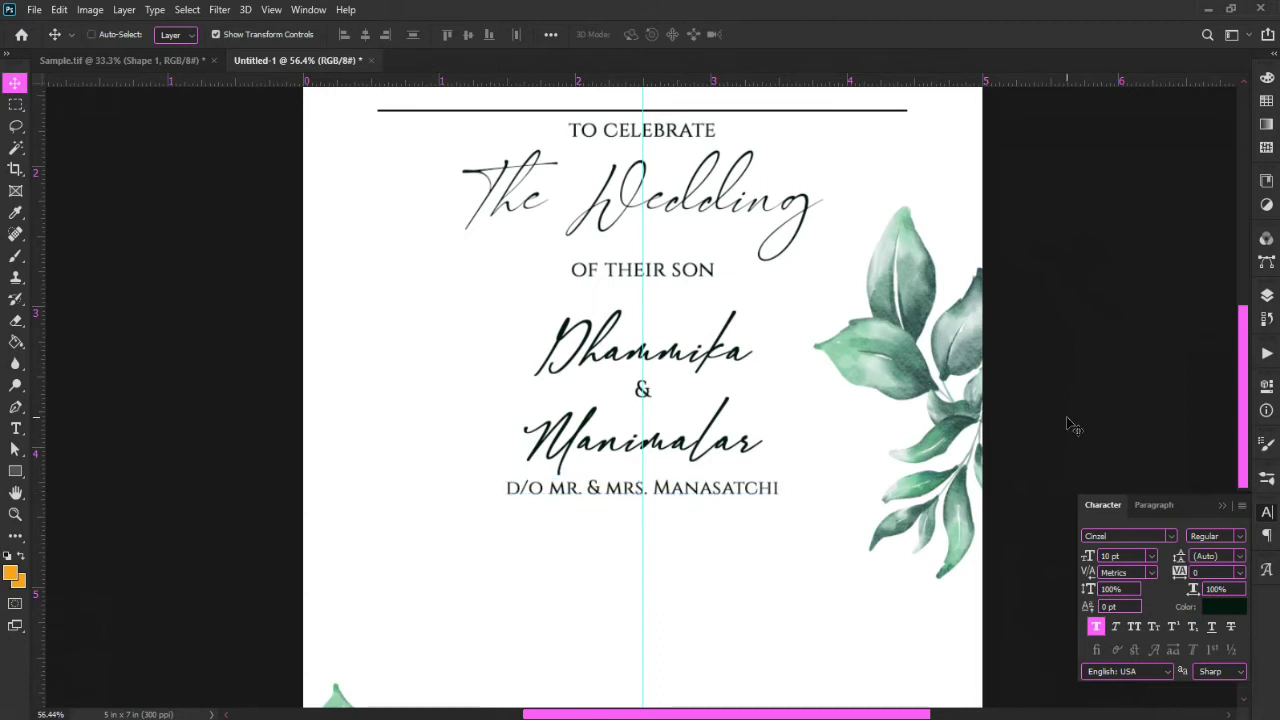
pyautogui.hotkey('ctrl', '0')
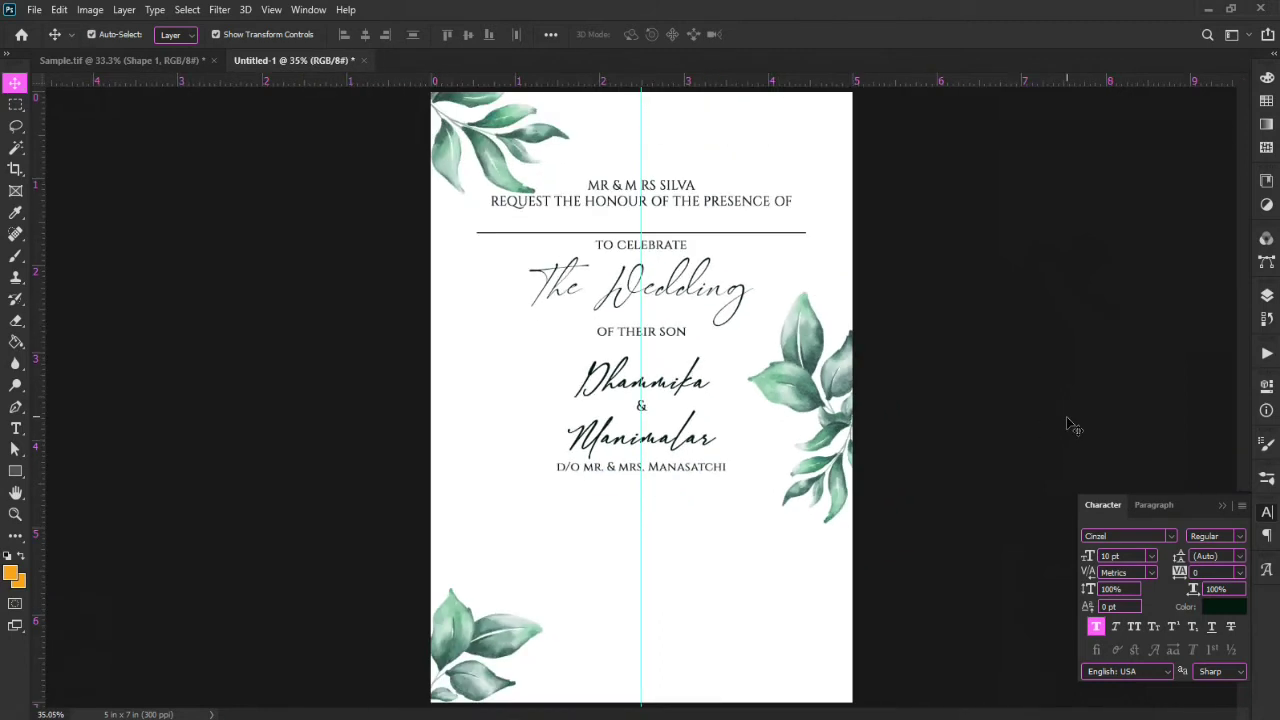
pyautogui.scroll(2, 640, 492)
# Copy the parents' line as a bold, enlarged, centred 11 | 11 | 2021 date
pyautogui.scroll(2, 714, 508)
pyautogui.scroll(1, 663, 366)
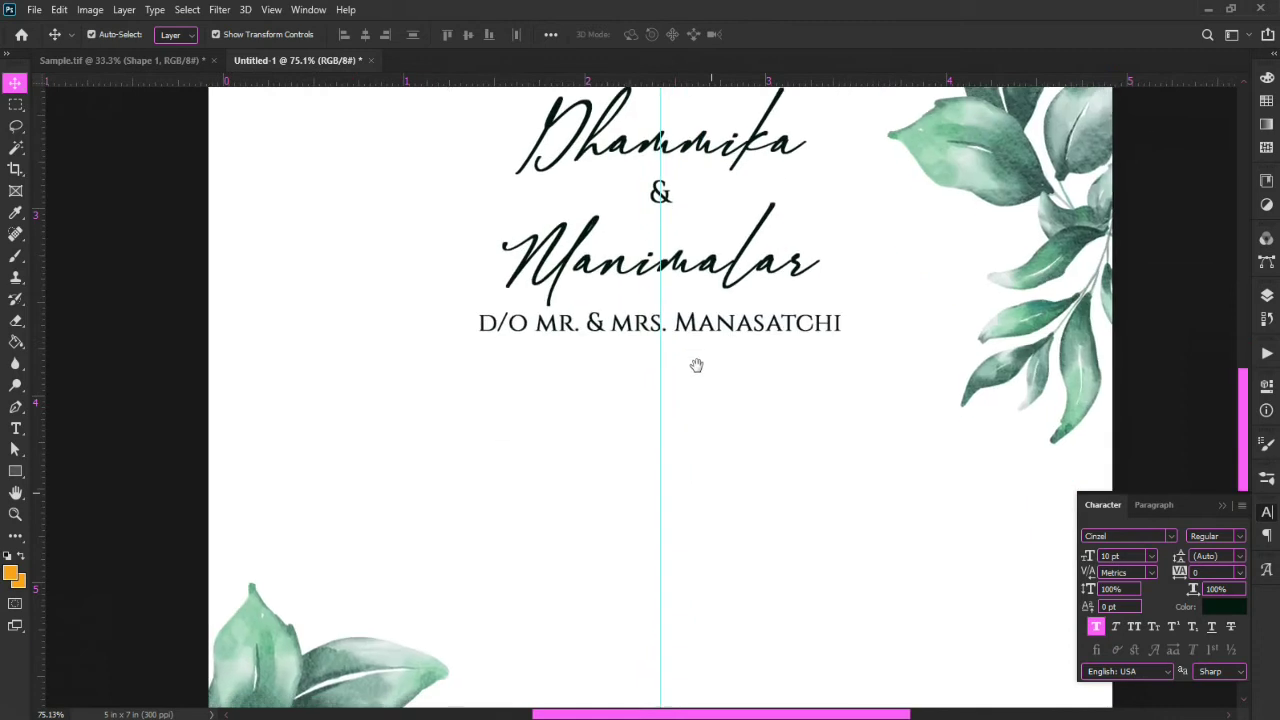
pyautogui.moveTo(703, 327); pyautogui.dragTo(703, 408)
pyautogui.doubleClick(705, 408)
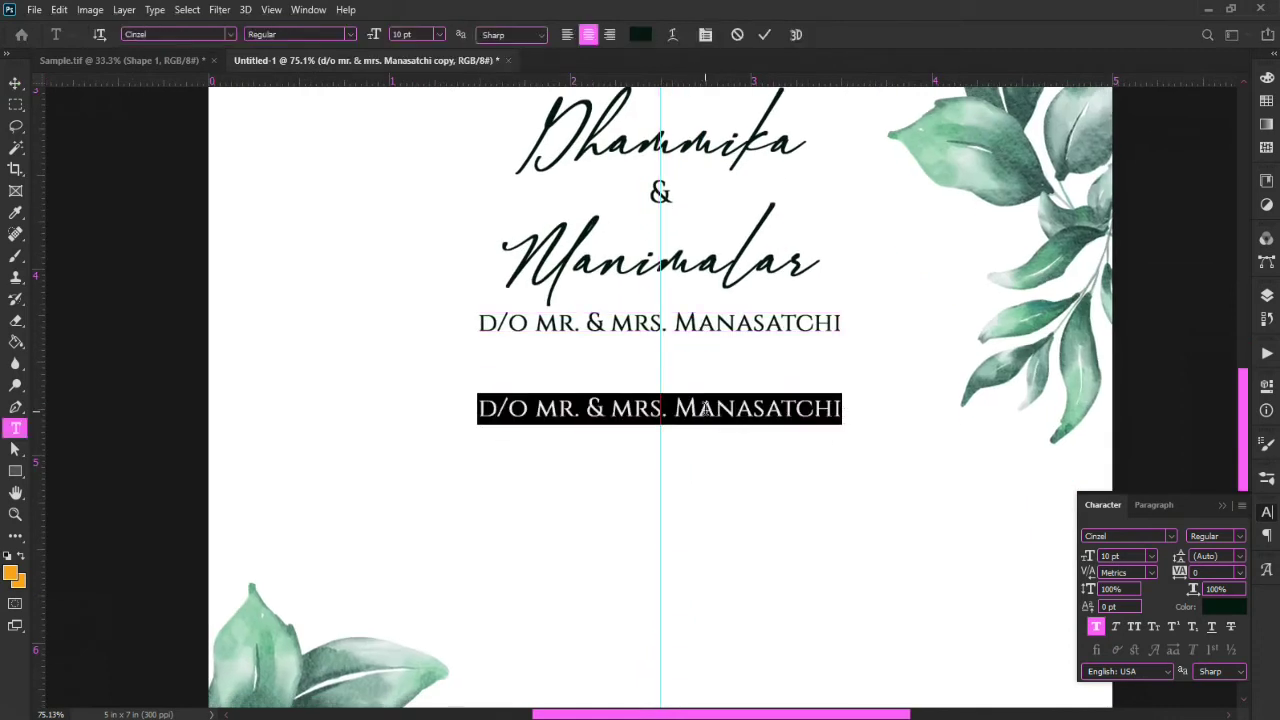
pyautogui.write('1')
pyautogui.write('. ')
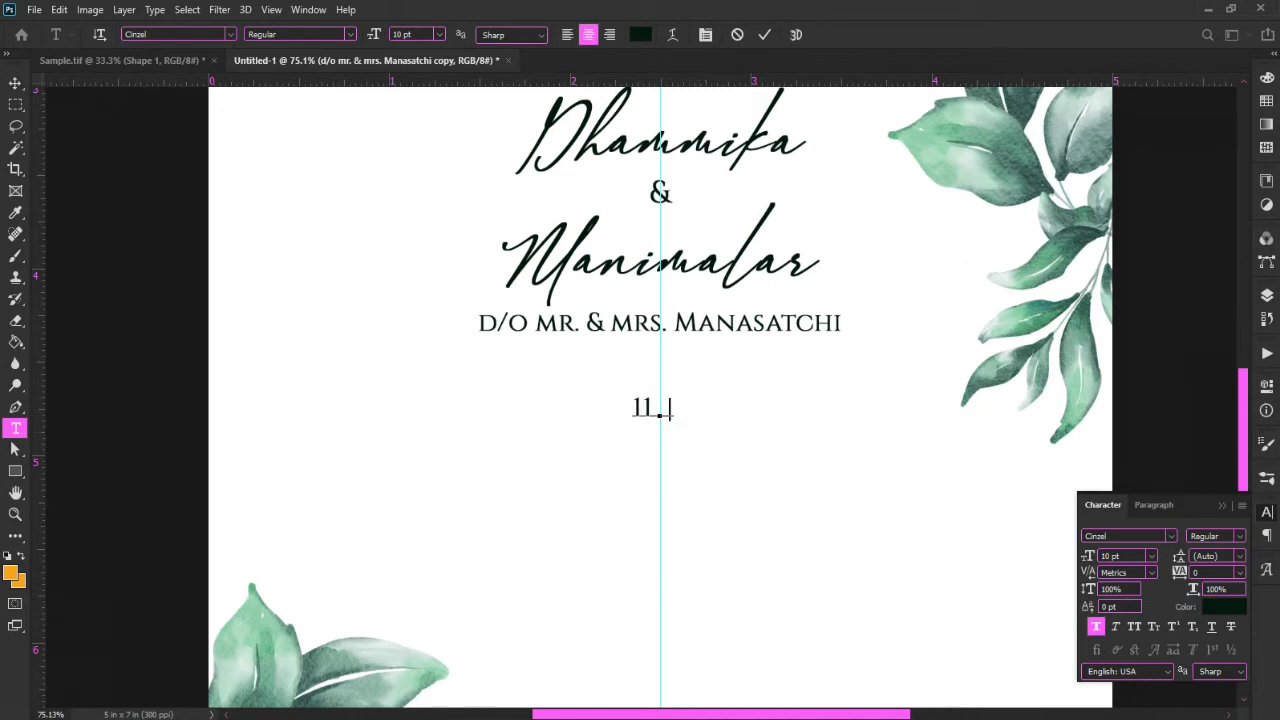
pyautogui.write('11')
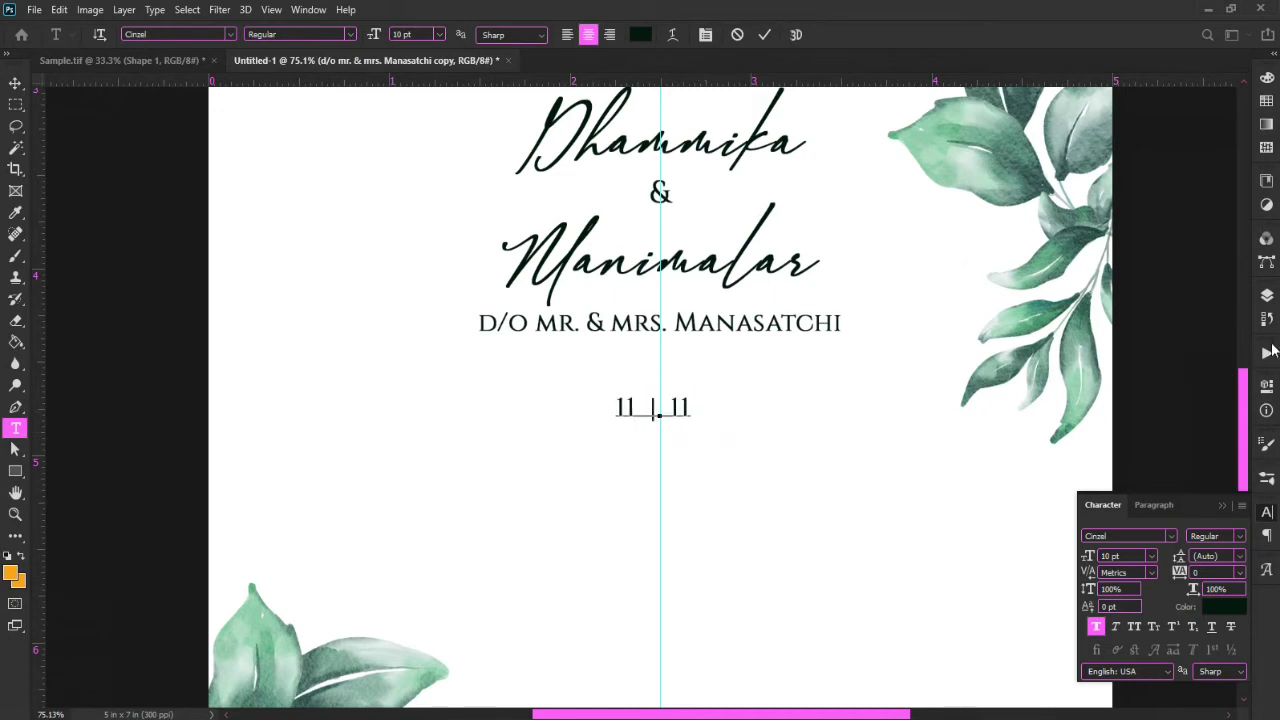
pyautogui.write('.')
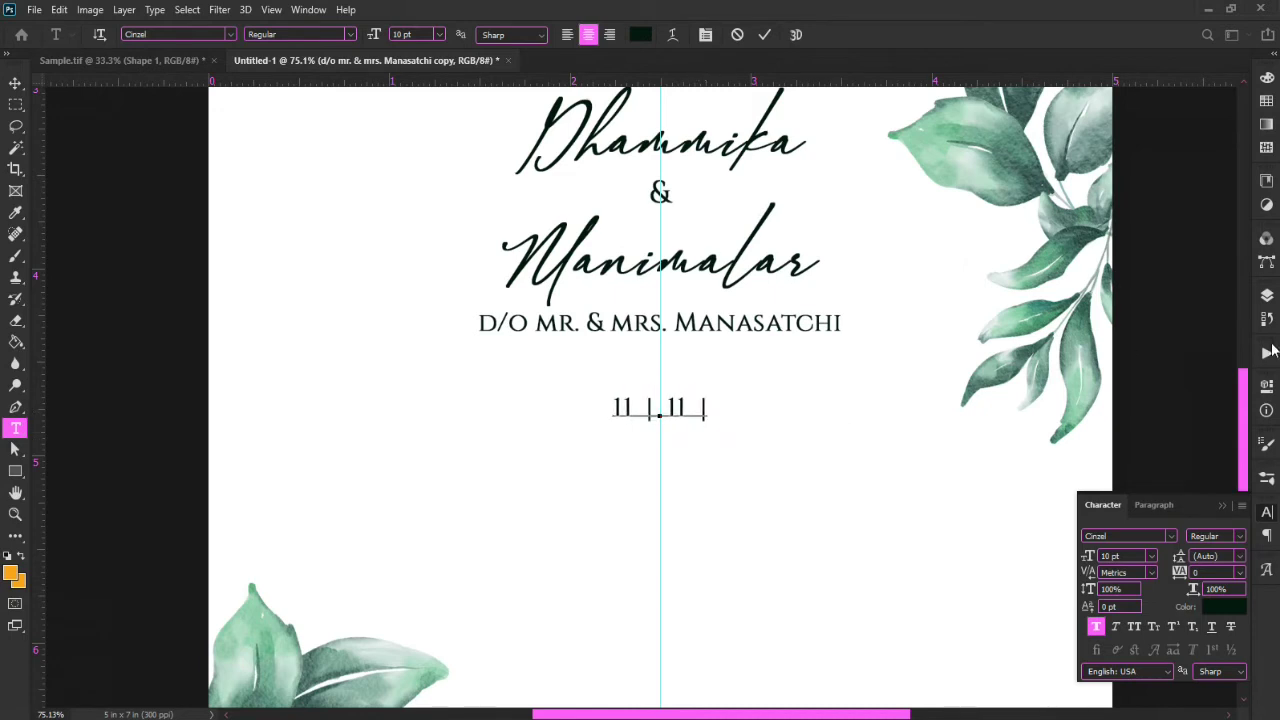
pyautogui.write(' 2021')
pyautogui.hotkey('ctrl', 'Return')
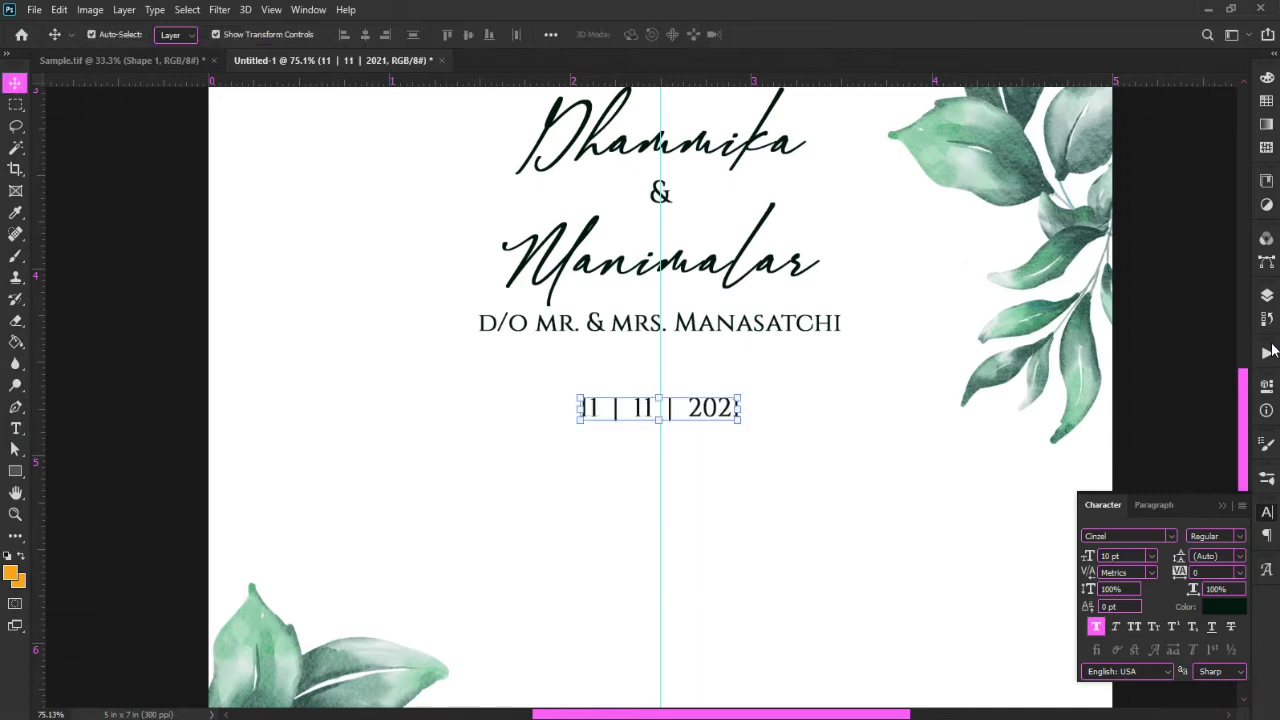
pyautogui.click(1238, 540)
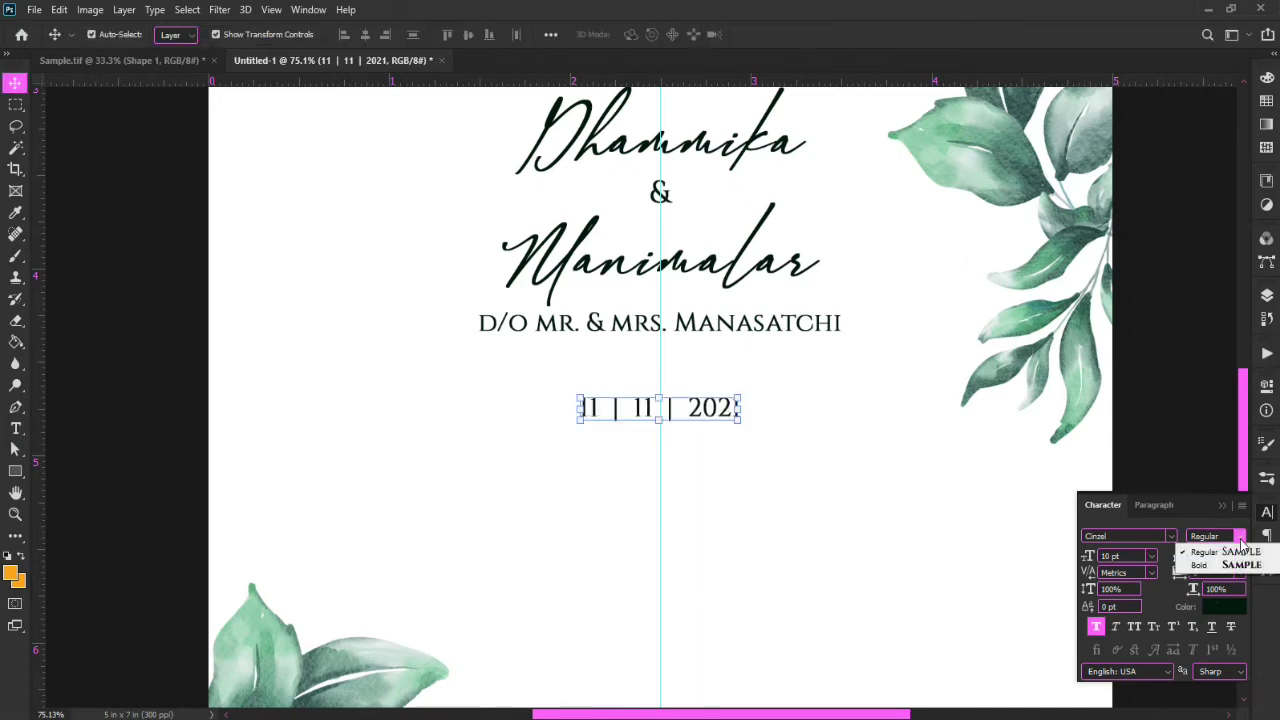
pyautogui.click(1215, 561)
pyautogui.moveTo(745, 410); pyautogui.dragTo(820, 418)
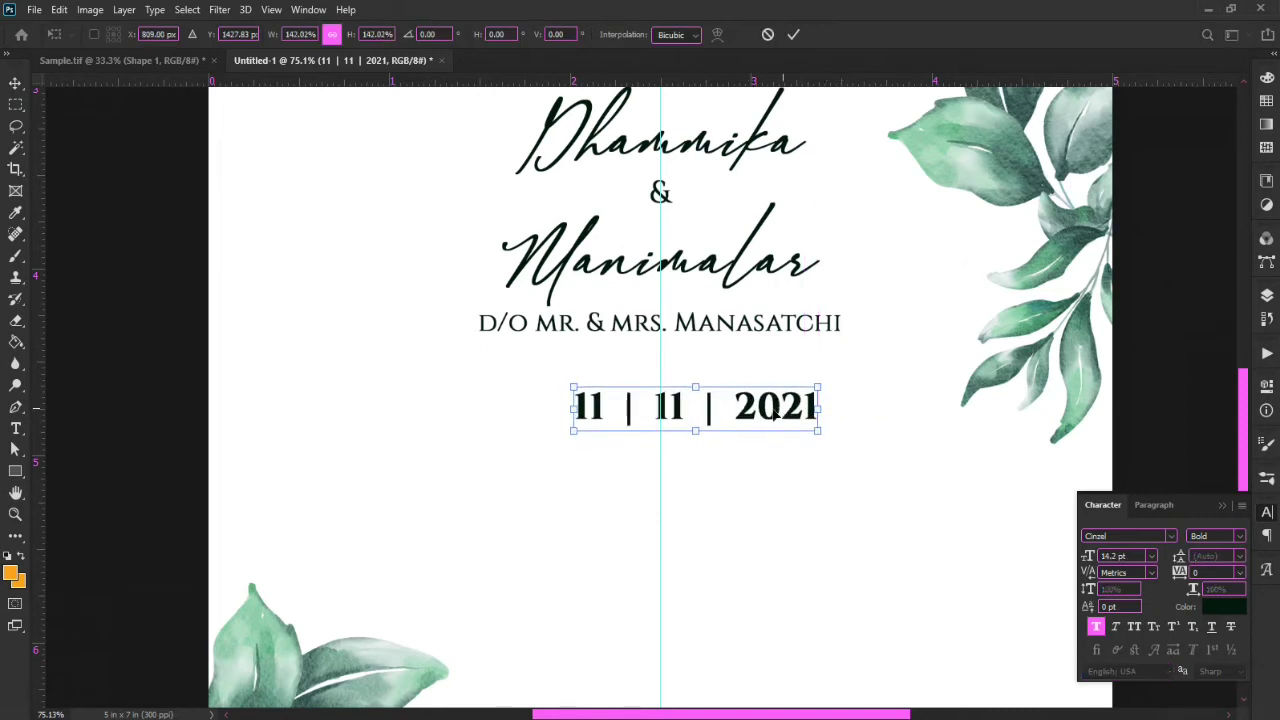
pyautogui.moveTo(785, 414); pyautogui.dragTo(750, 427)
pyautogui.press('Return')
pyautogui.click(750, 540)
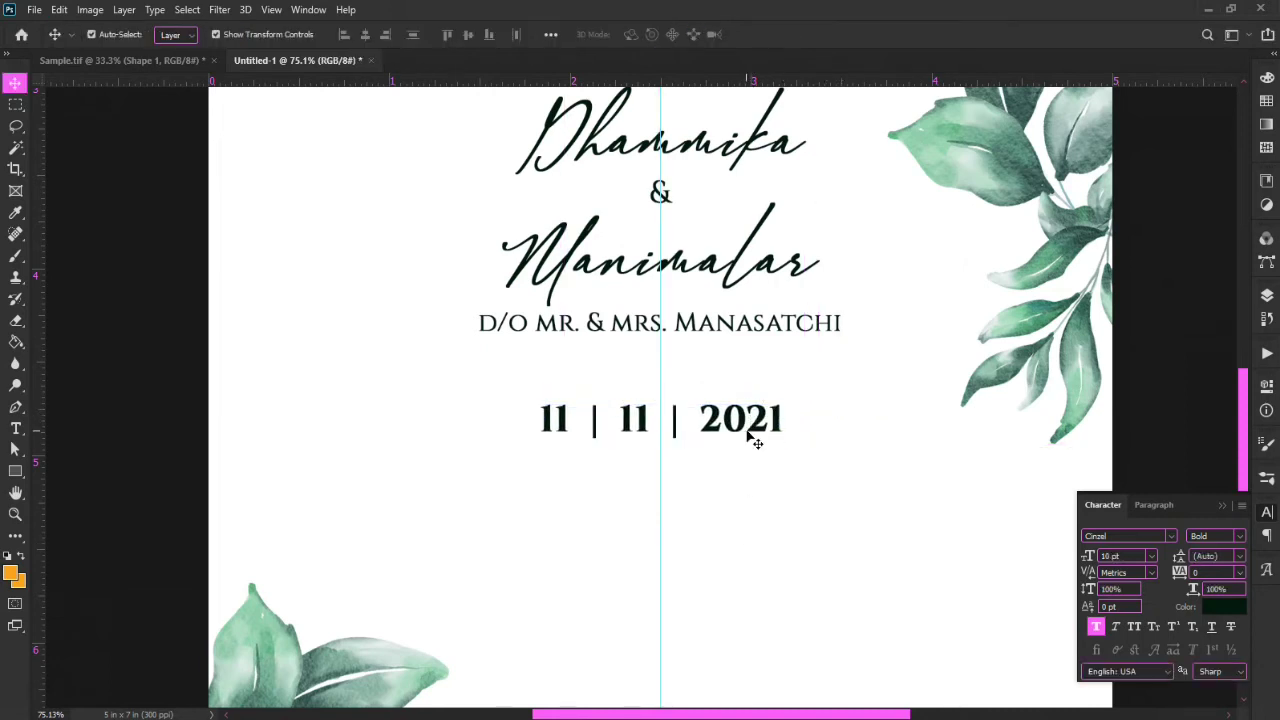
# Add an ON line just above the date and place an ON copy below it
pyautogui.moveTo(722, 345); pyautogui.dragTo(717, 379)
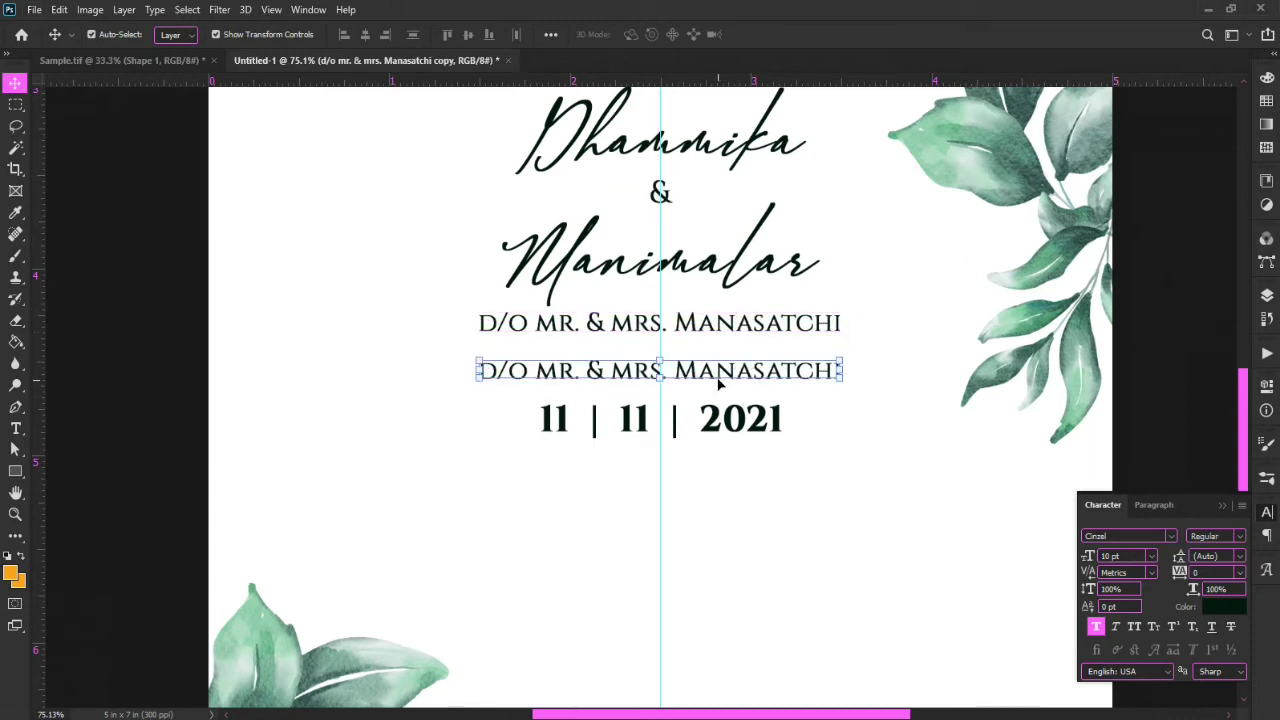
pyautogui.doubleClick(717, 379)
pyautogui.write('on')
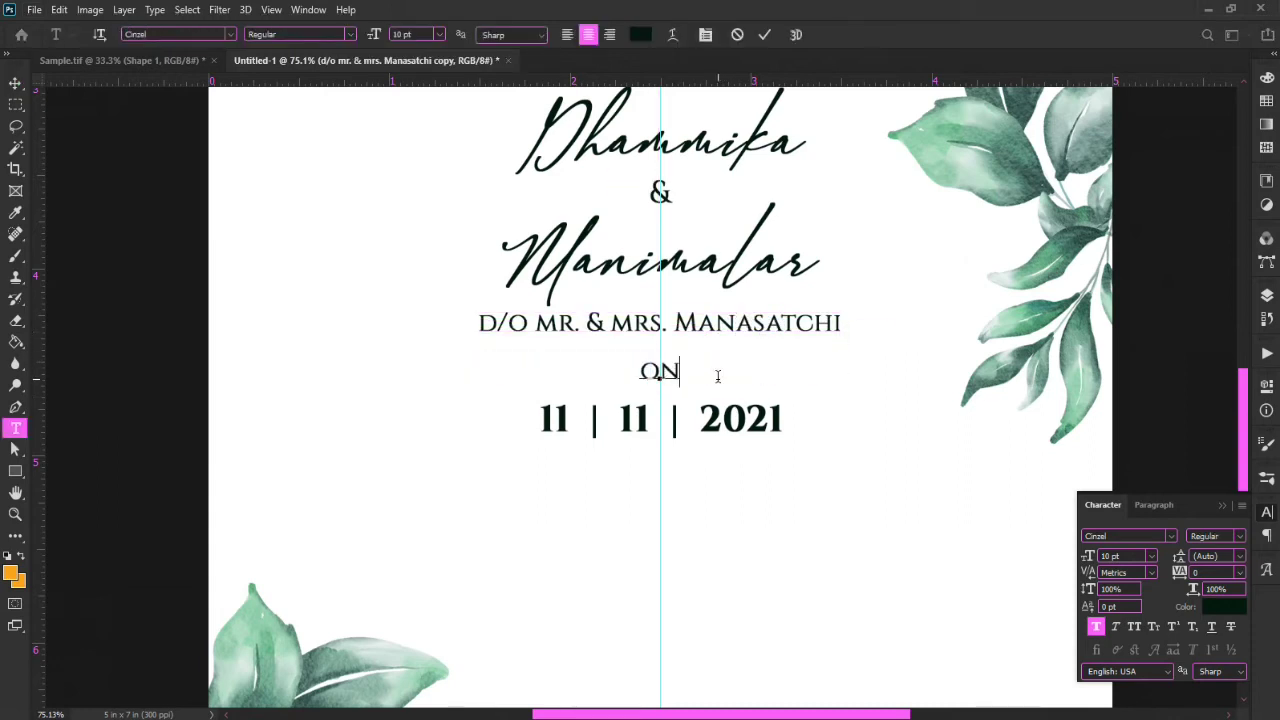
pyautogui.hotkey('ctrl', 'Return')
pyautogui.press('v')
pyautogui.click(745, 500)
pyautogui.moveTo(677, 378); pyautogui.dragTo(677, 388)
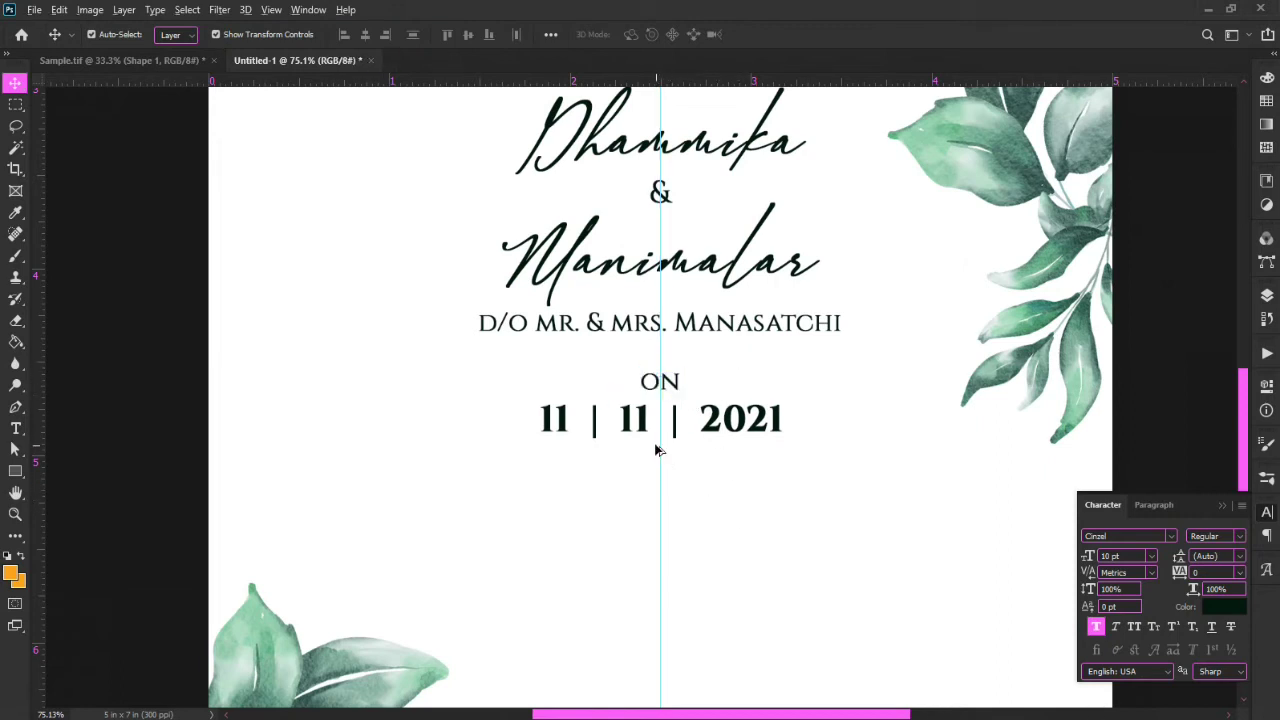
pyautogui.scroll(2, 655, 450)
pyautogui.moveTo(694, 363); pyautogui.dragTo(682, 472)
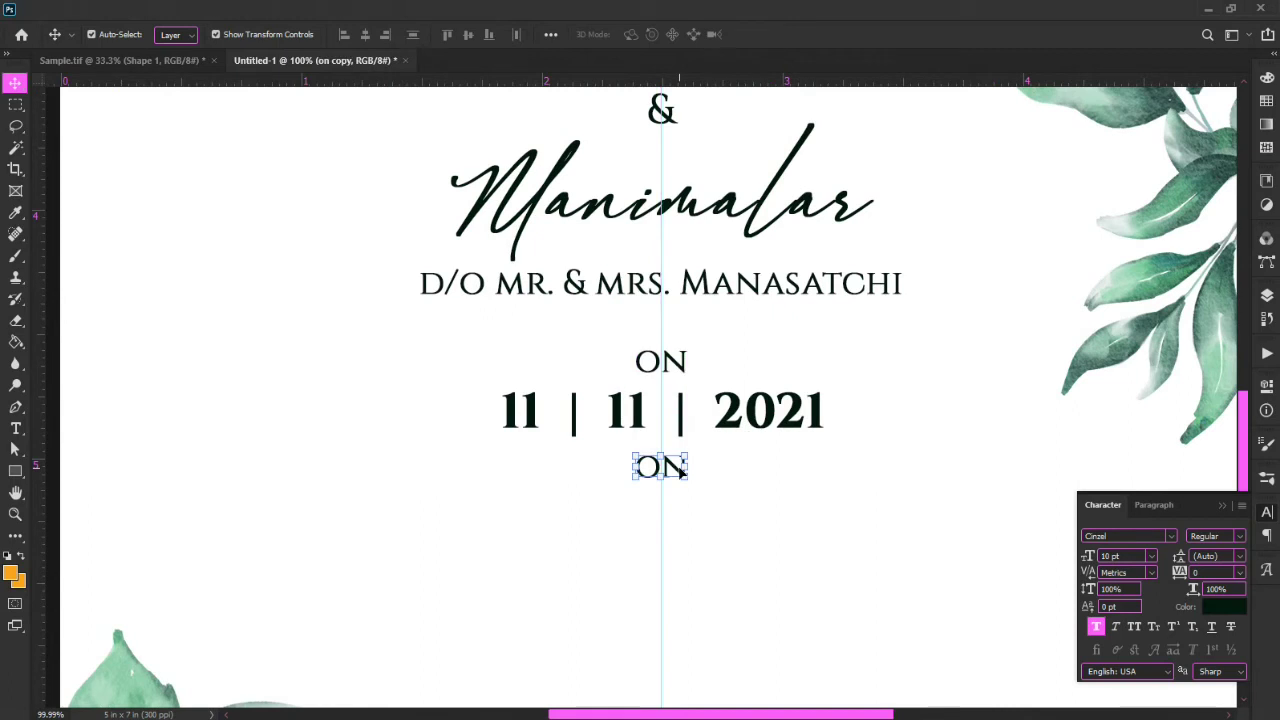
# Retype the lower ON copy as THURSDAY, NOVEMBER
pyautogui.doubleClick(681, 473)
pyautogui.write('THURESDAY')
pyautogui.press('BackSpace')
pyautogui.write(', NOVEMV')
pyautogui.press('BackSpace')
pyautogui.press('BackSpace')
pyautogui.press('BackSpace')
pyautogui.write('EMBER')
pyautogui.hotkey('ctrl', 'Return')
# Narrow the THURSDAY, NOVEMBER line so it sits centred under the date
pyautogui.moveTo(463, 480); pyautogui.dragTo(507, 485)
pyautogui.moveTo(857, 470)
pyautogui.mouseDown()
pyautogui.moveTo(786, 451)
pyautogui.moveTo(752, 473)
pyautogui.mouseUp()
pyautogui.press('Return')
pyautogui.press('Return')
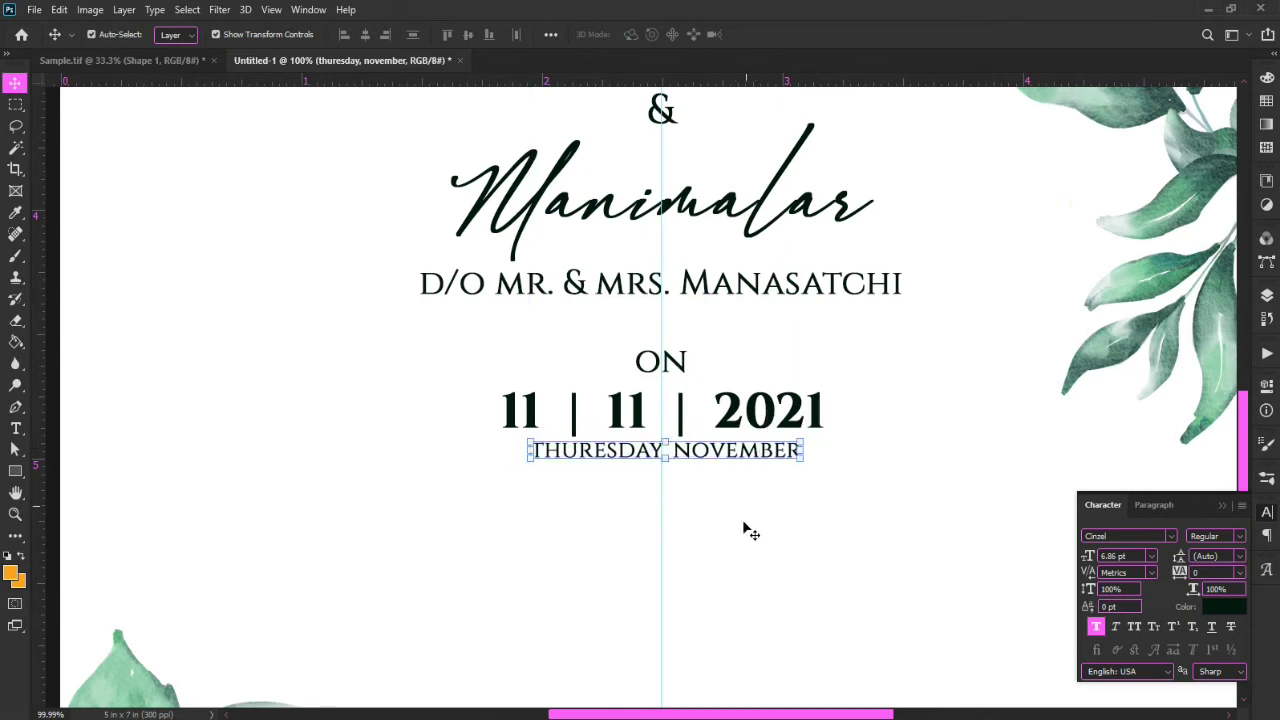
pyautogui.hotkey('ctrl', 't')
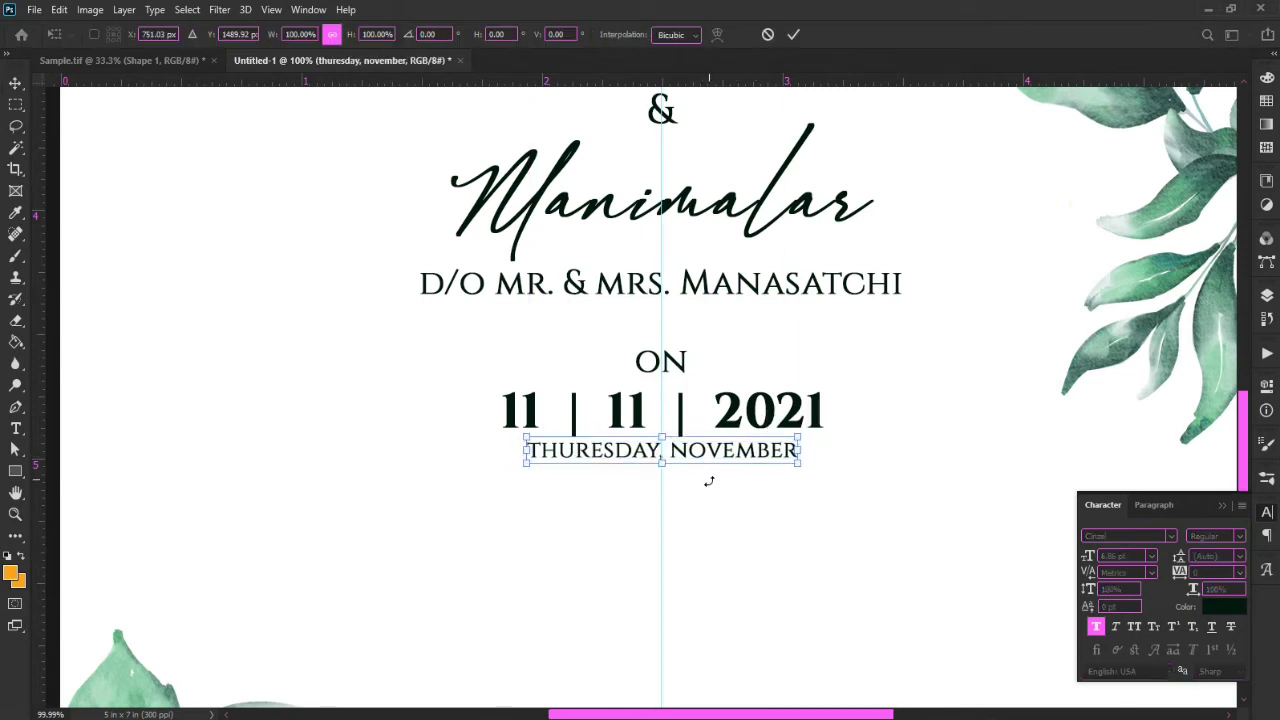
pyautogui.press('Return')
pyautogui.hotkey('ctrl', '0')
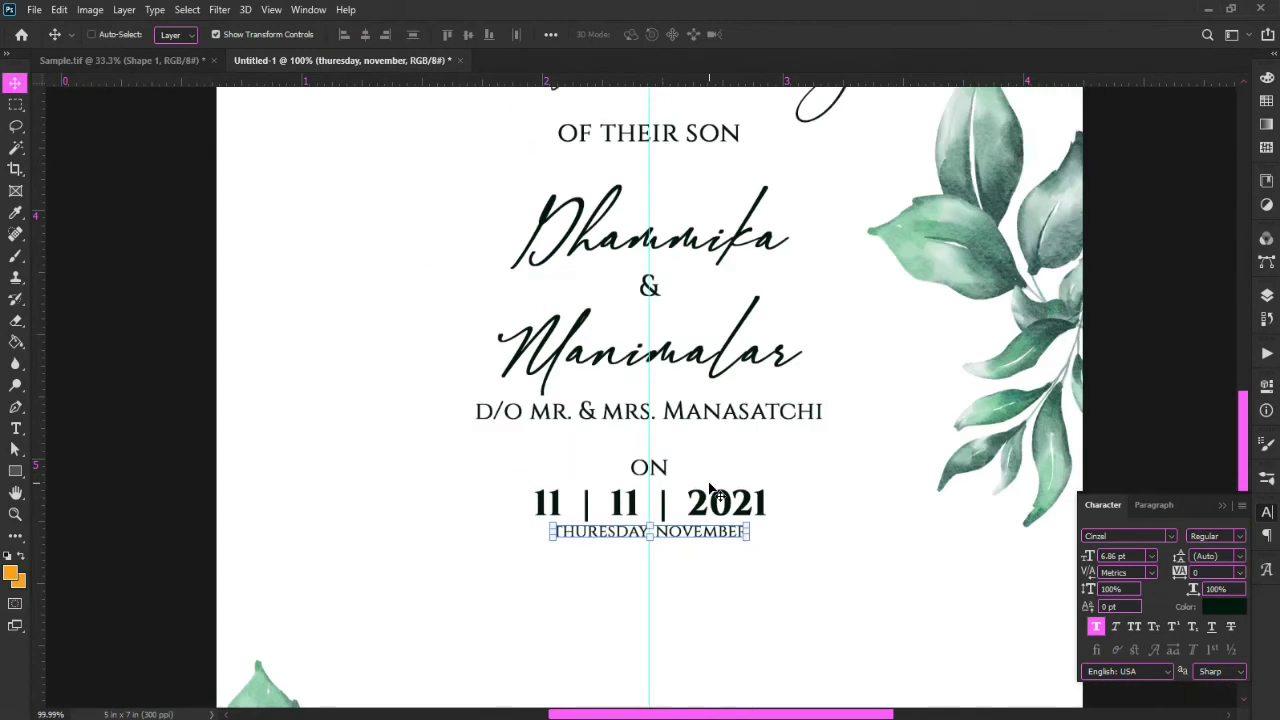
pyautogui.scroll(2, 709, 546)
pyautogui.scroll(2, 648, 506)
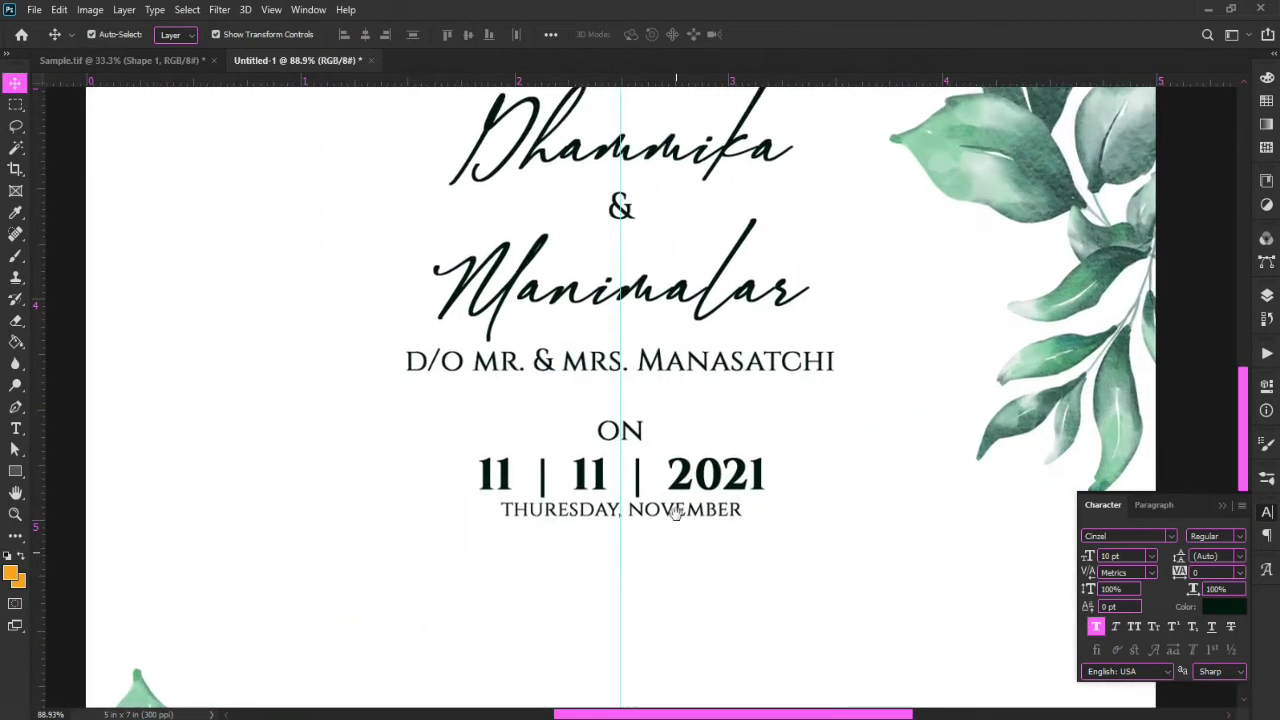
pyautogui.scroll(-2, 674, 543)
# Duplicate ON and the date below THURSDAY, NOVEMBER, retyping ON as AT
pyautogui.click(634, 334)
pyautogui.keyDown('shift'); pyautogui.click(700, 385); pyautogui.keyUp('shift')
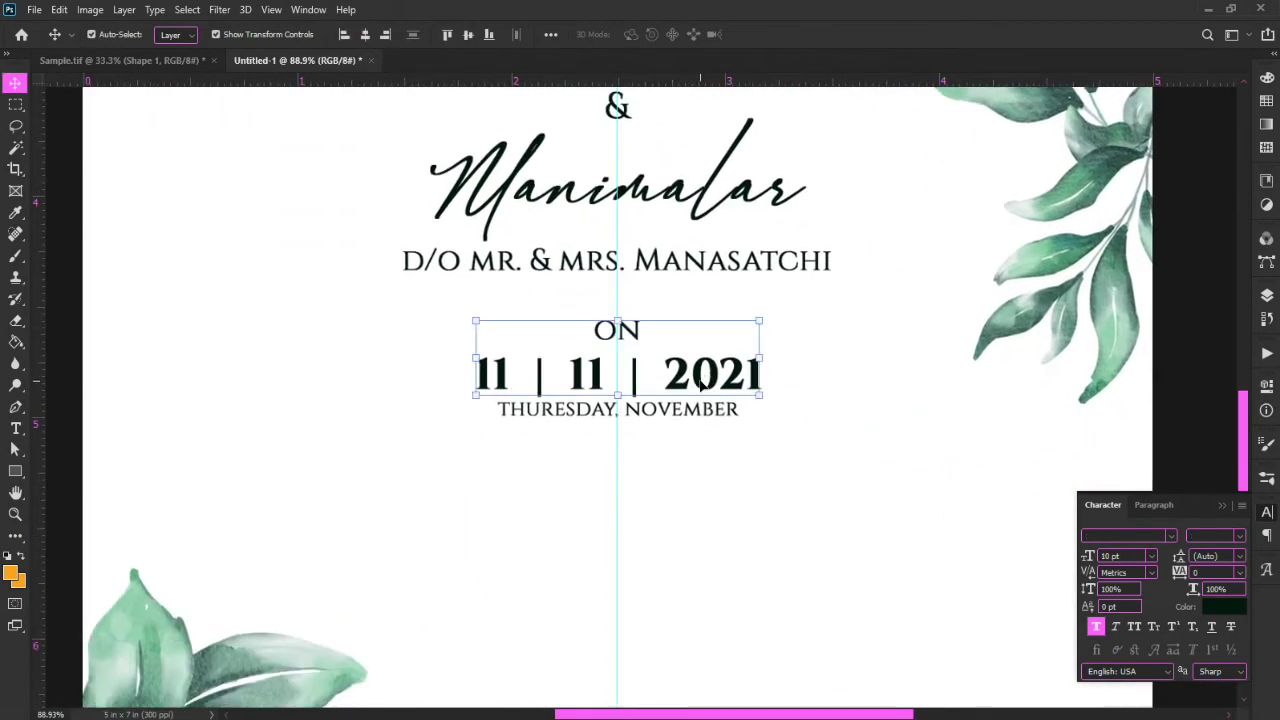
pyautogui.moveTo(703, 380); pyautogui.dragTo(733, 466)
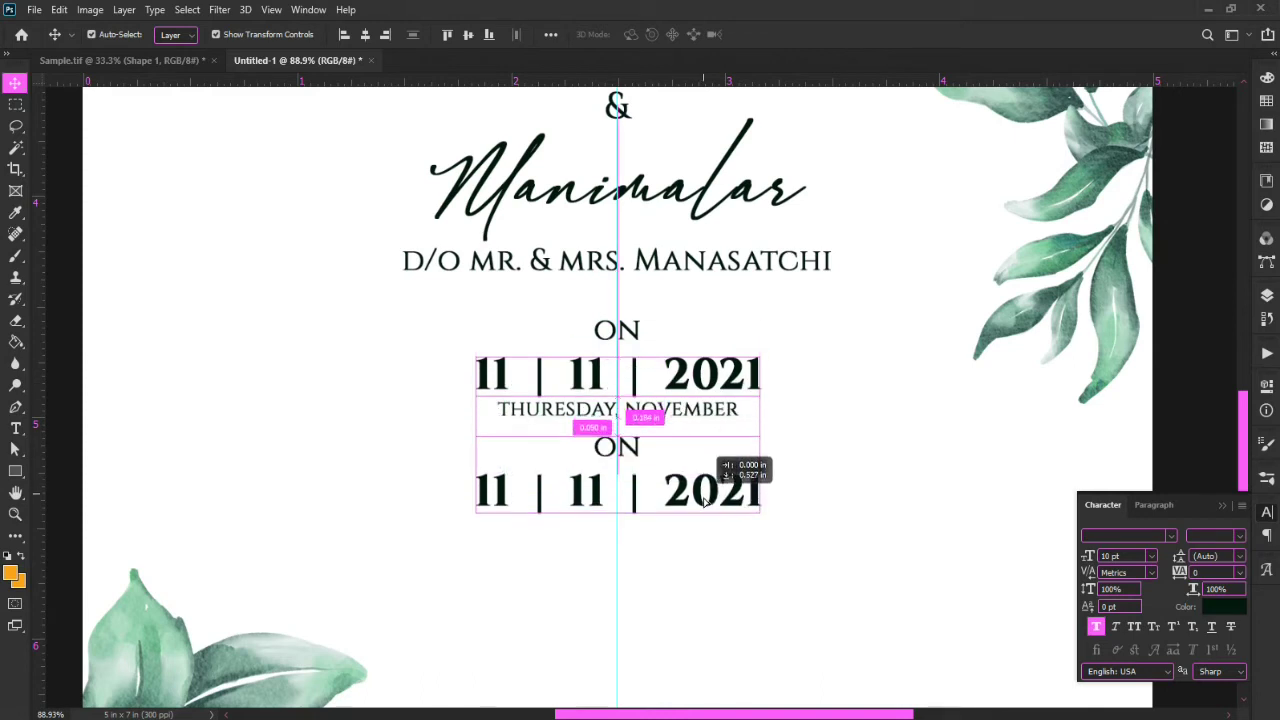
pyautogui.doubleClick(620, 447)
pyautogui.write('A')
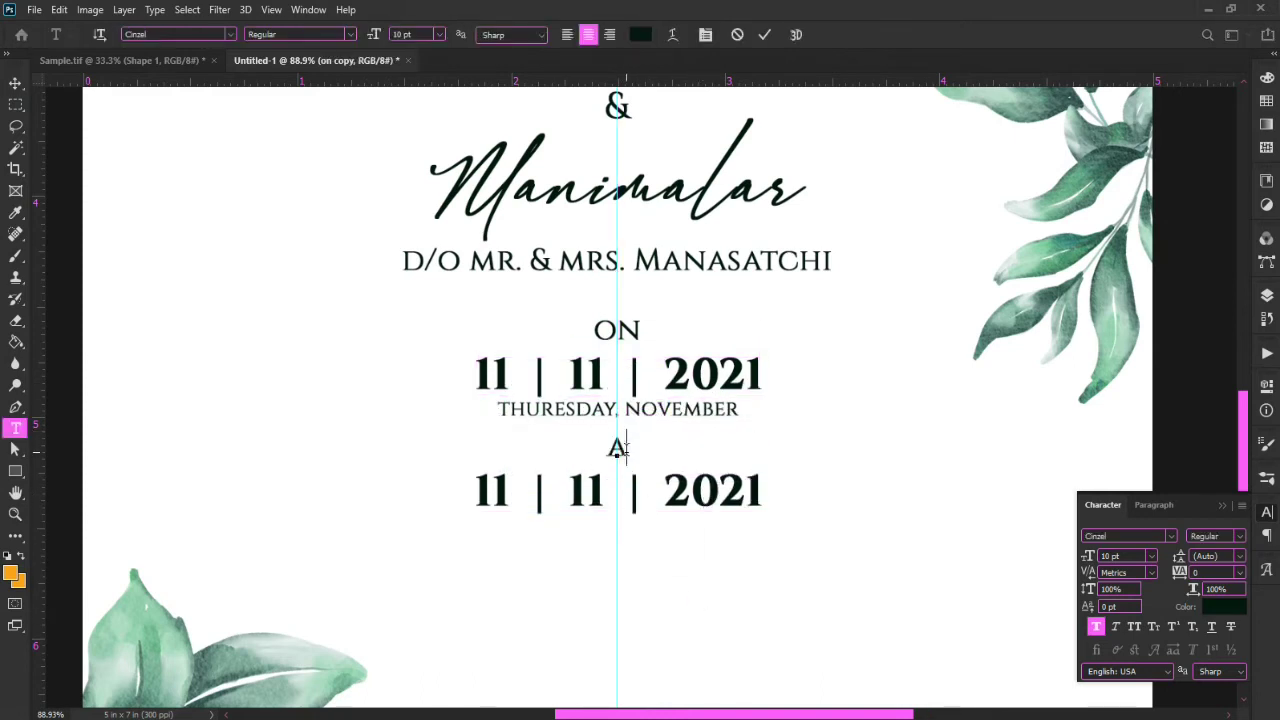
pyautogui.write('T')
pyautogui.hotkey('ctrl', 'Return')
# Retype the duplicated date as the bold venue name SKY & SANDS
pyautogui.doubleClick(682, 490)
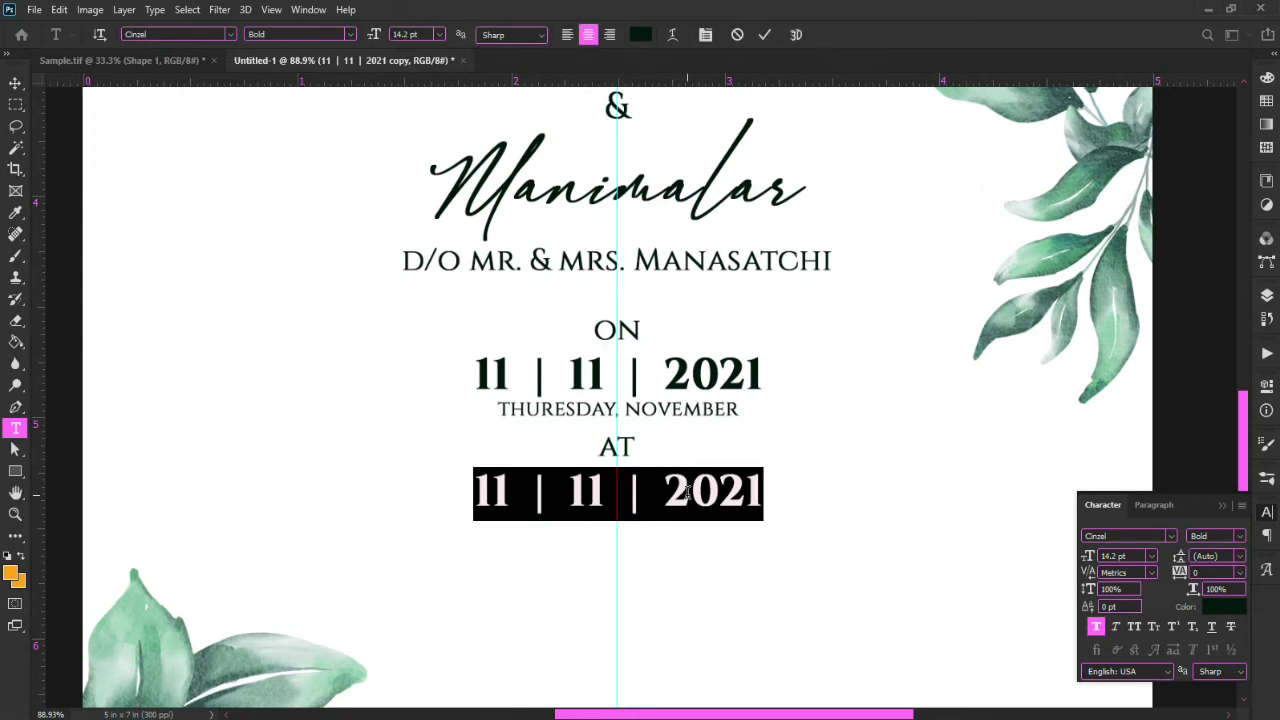
pyautogui.write('SKY')
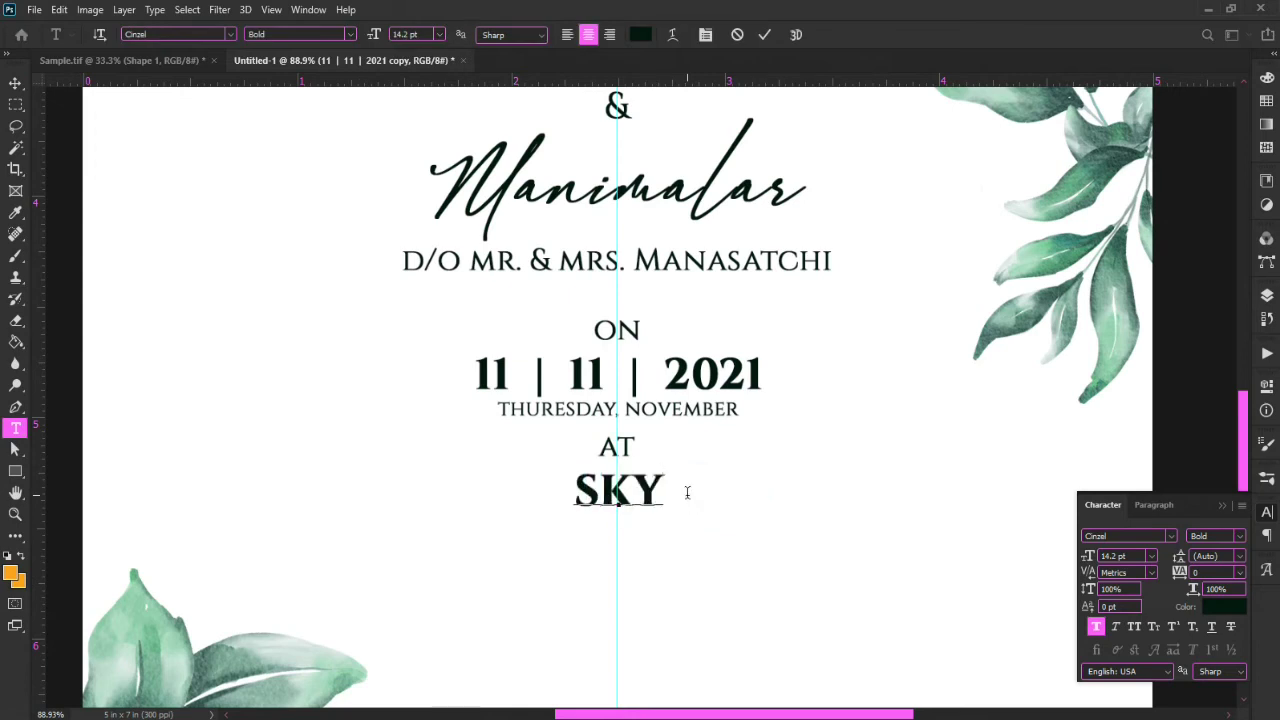
pyautogui.write(' & CL')
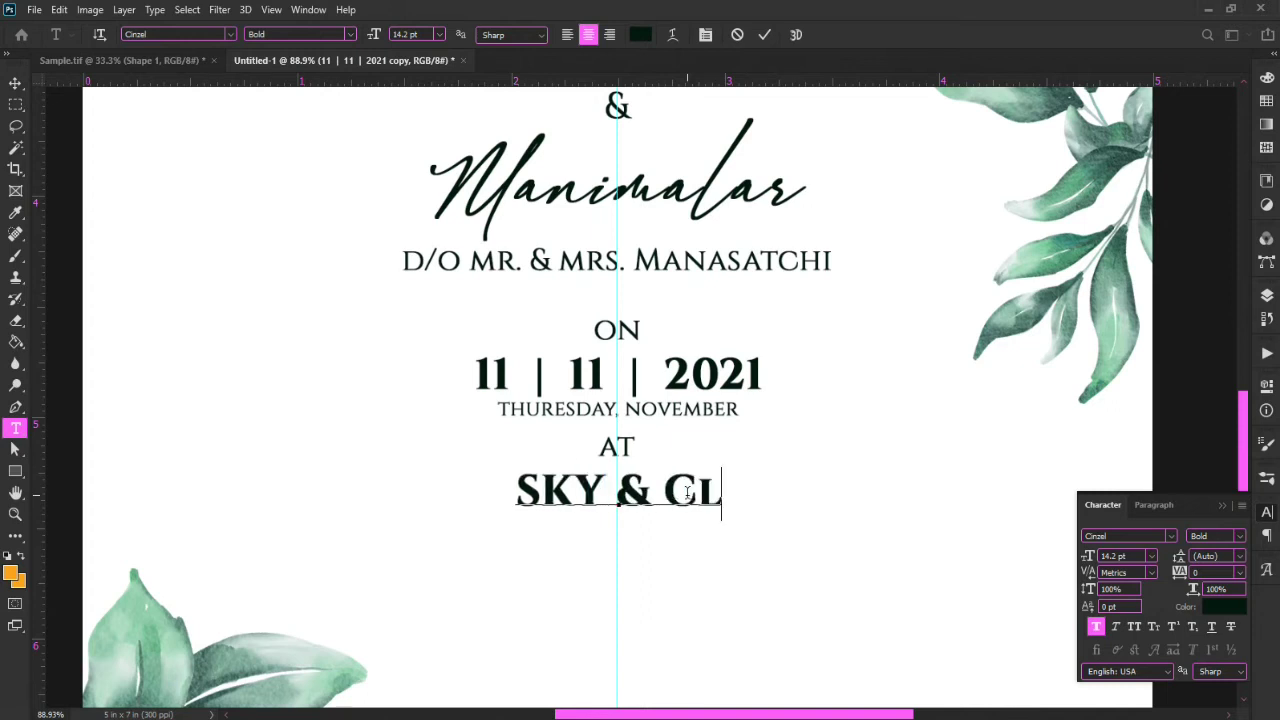
pyautogui.write('UOD')
pyautogui.press('BackSpace')
pyautogui.press('BackSpace')
pyautogui.press('BackSpace')
pyautogui.press('BackSpace')
pyautogui.press('BackSpace')
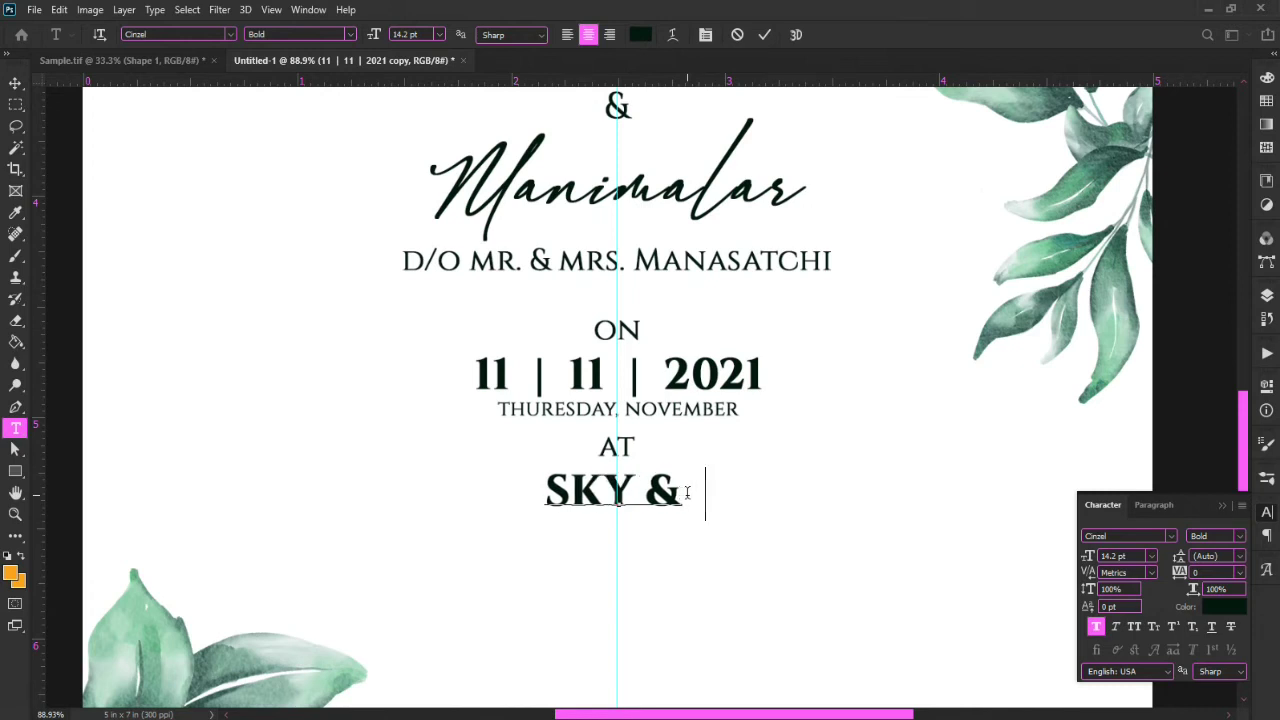
pyautogui.write('SANDS')
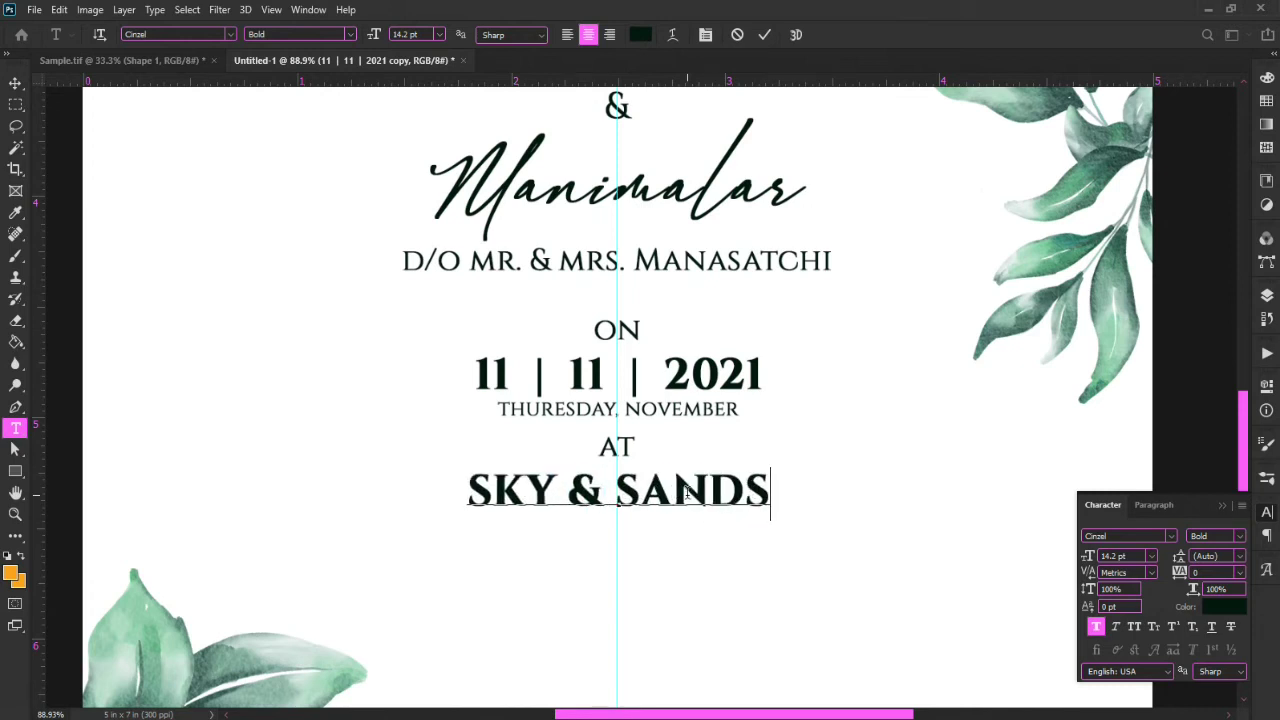
pyautogui.hotkey('ctrl', 'Return')
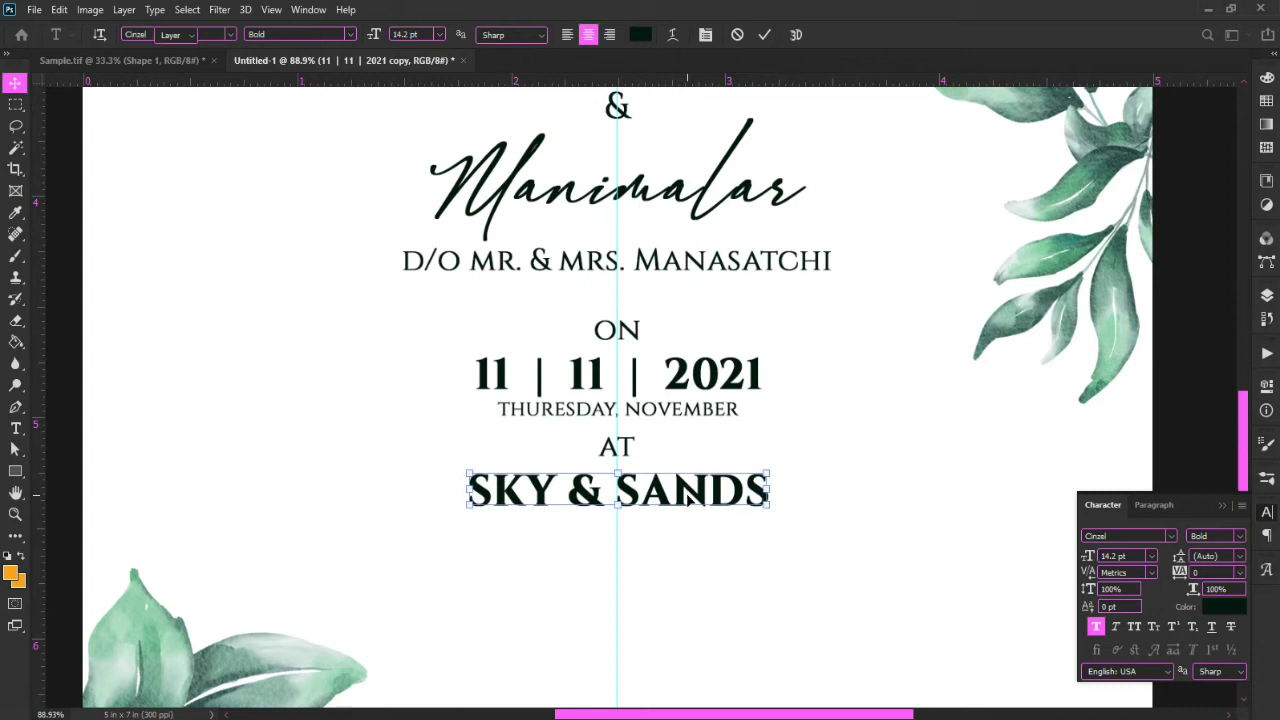
pyautogui.press('v')
pyautogui.scroll(2, 660, 514)
# Copy the weekday line as RECEPTION HALL, placed just under SKY & SANDS
pyautogui.moveTo(644, 392); pyautogui.dragTo(644, 545)
pyautogui.doubleClick(644, 545)
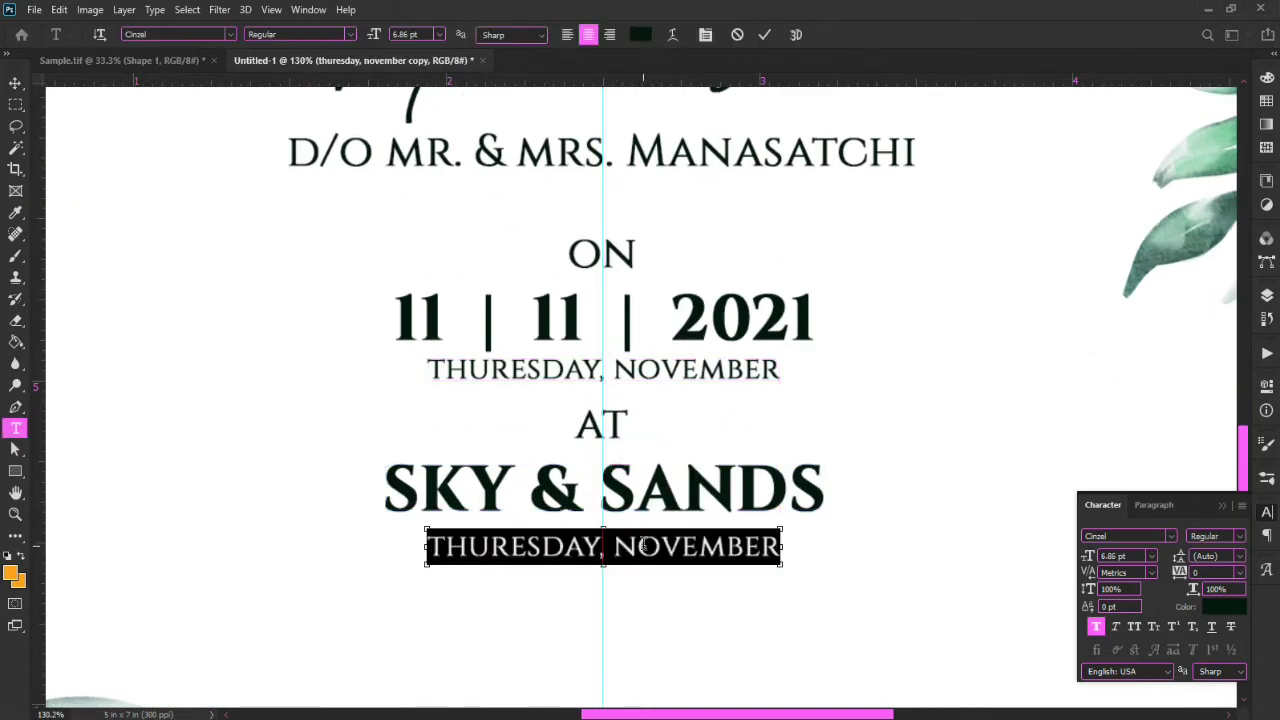
pyautogui.write('RECV')
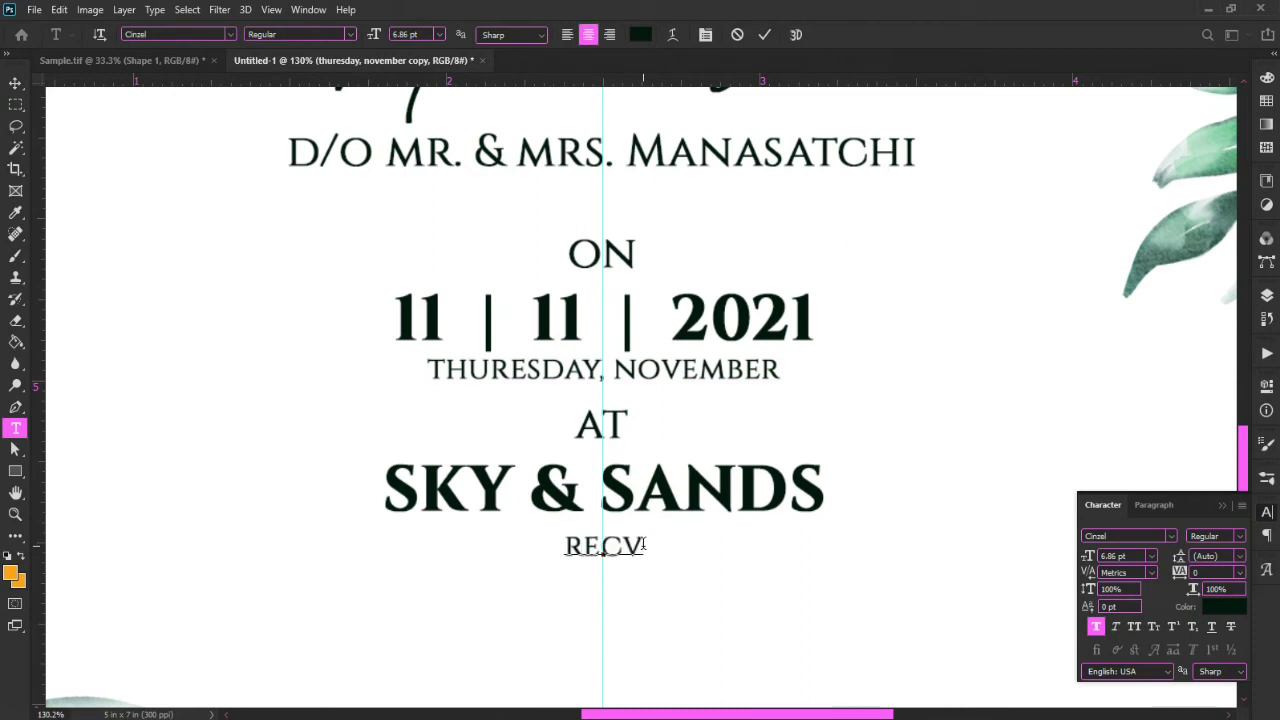
pyautogui.press('BackSpace')
pyautogui.write('E')
pyautogui.write('PTION HSALL')
pyautogui.press('BackSpace')
pyautogui.press('BackSpace')
pyautogui.press('BackSpace')
pyautogui.press('BackSpace')
pyautogui.write('ALL')
pyautogui.hotkey('ctrl', 'Return')
pyautogui.press('v')
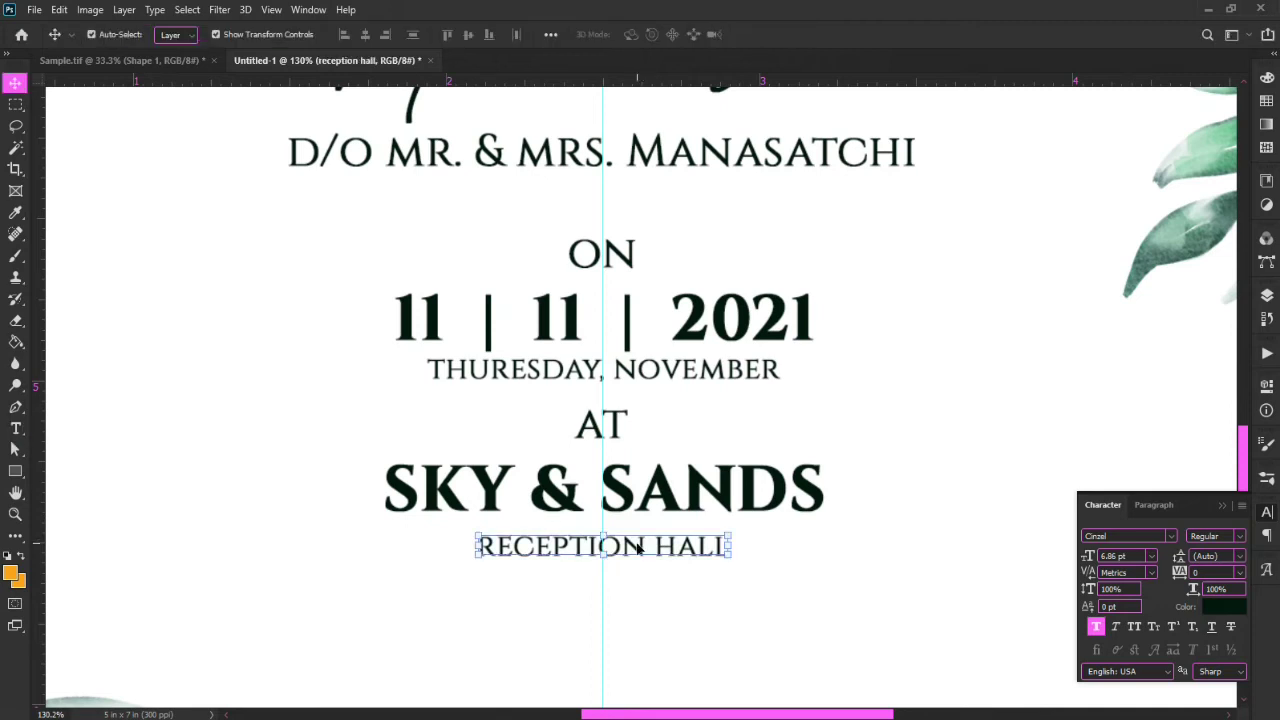
pyautogui.moveTo(668, 550); pyautogui.dragTo(668, 541)
# Realign AT centred above the SKY & SANDS venue name
pyautogui.moveTo(750, 608)
pyautogui.mouseDown()
pyautogui.moveTo(647, 467)
pyautogui.moveTo(617, 493)
pyautogui.mouseUp()
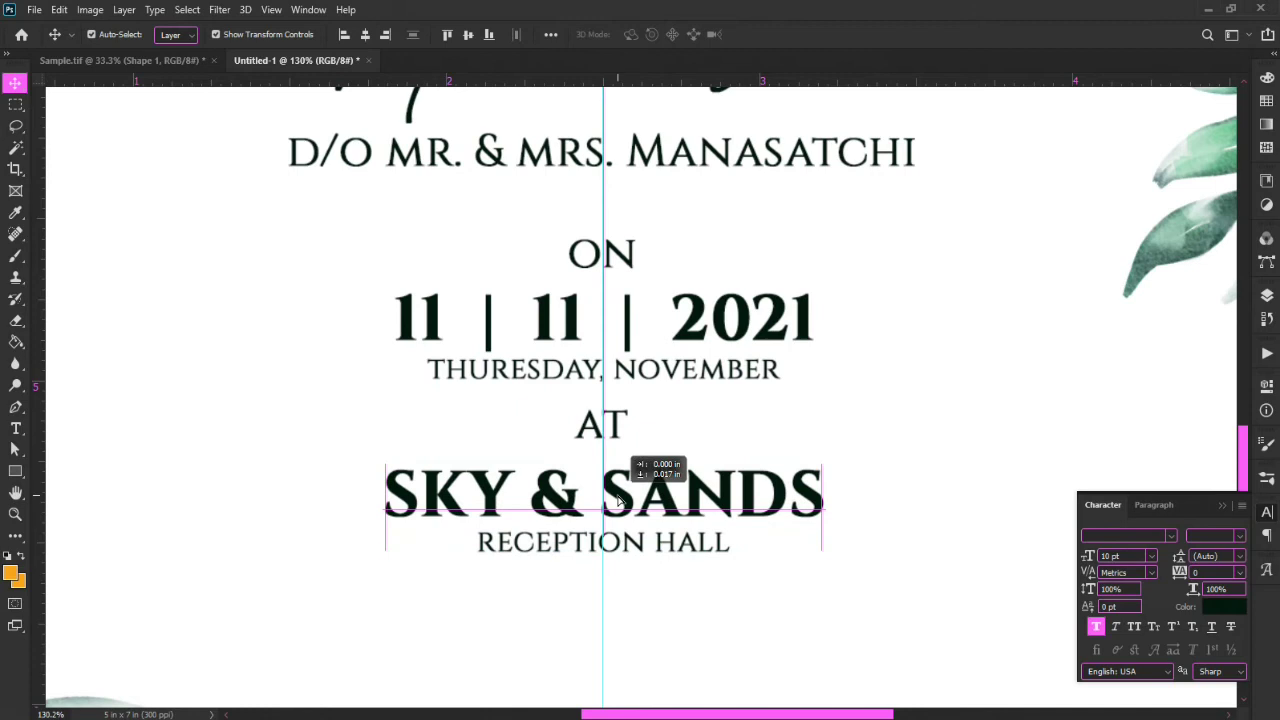
pyautogui.click(622, 438)
pyautogui.moveTo(622, 438); pyautogui.dragTo(624, 440)
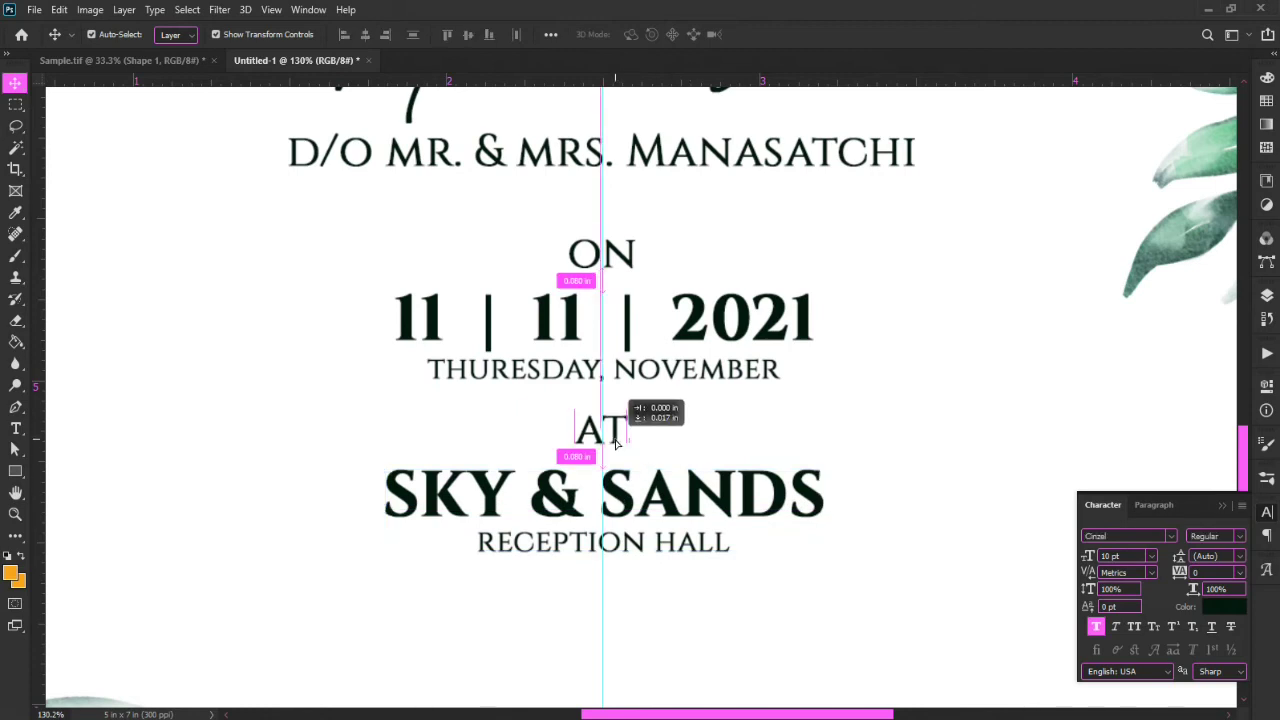
pyautogui.scroll(1, 757, 463)
pyautogui.hotkey('ctrl', '0')
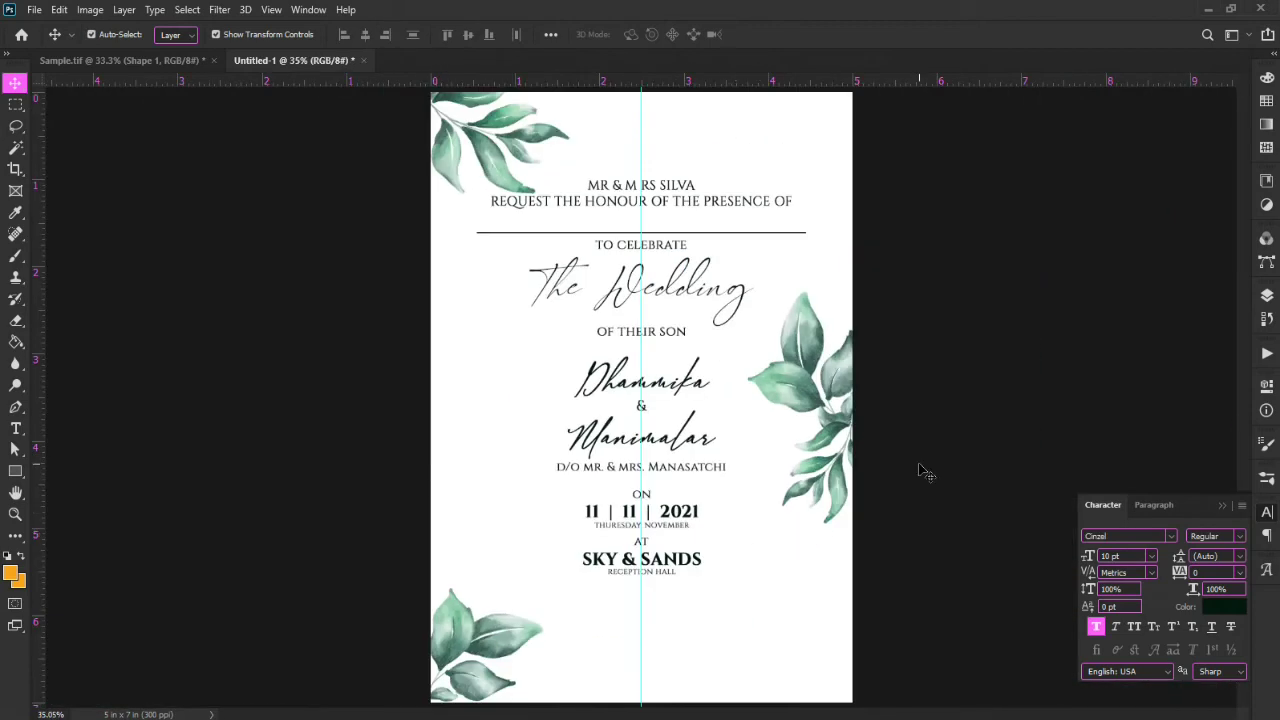
pyautogui.scroll(5, 688, 580)
pyautogui.scroll(-2, 606, 443)
# Retype the copied venue block's first two lines as FROM and 7.30 PM
pyautogui.moveTo(620, 422)
pyautogui.mouseDown()
pyautogui.moveTo(569, 306)
pyautogui.moveTo(566, 471)
pyautogui.mouseUp()
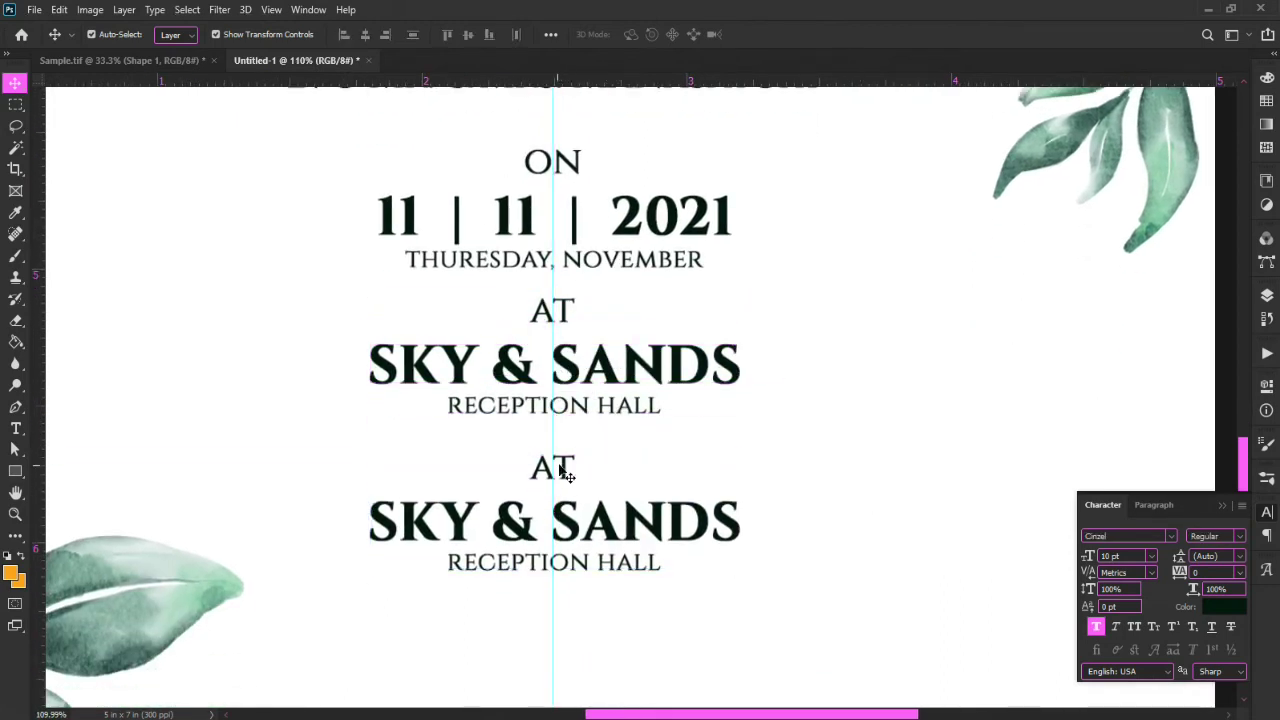
pyautogui.doubleClick(563, 465)
pyautogui.write('FROM')
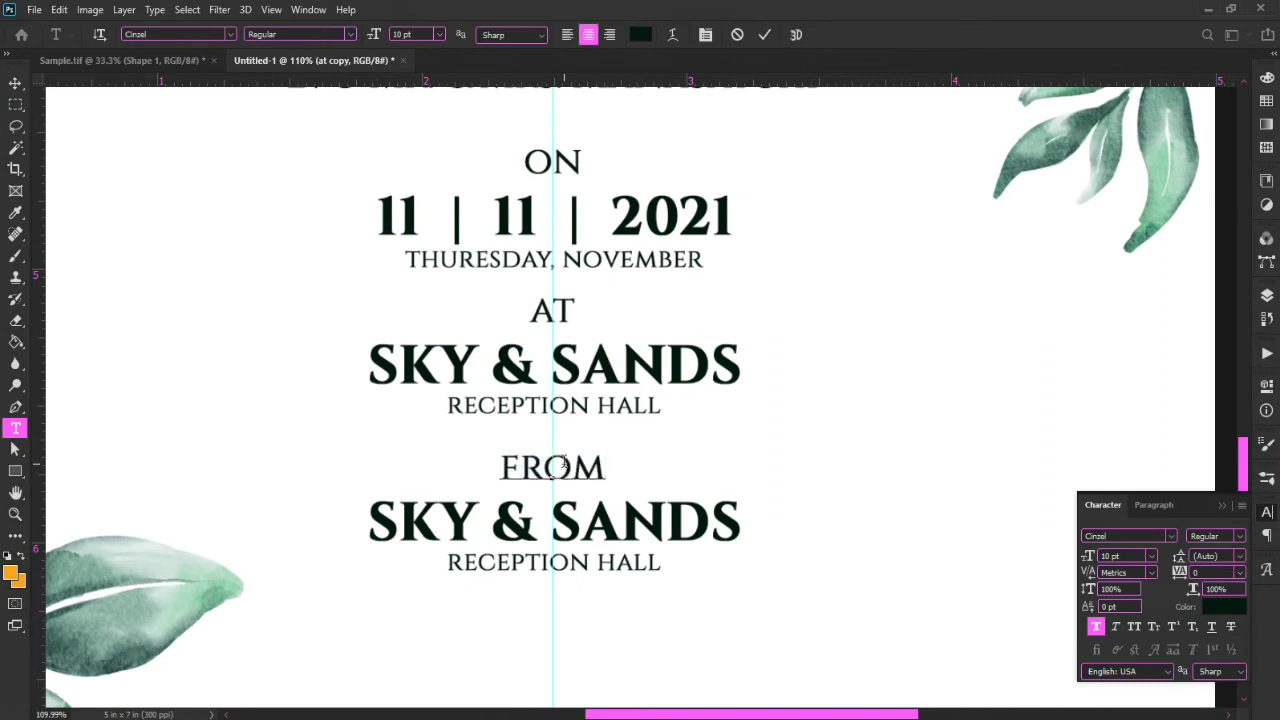
pyautogui.hotkey('ctrl', 'Return')
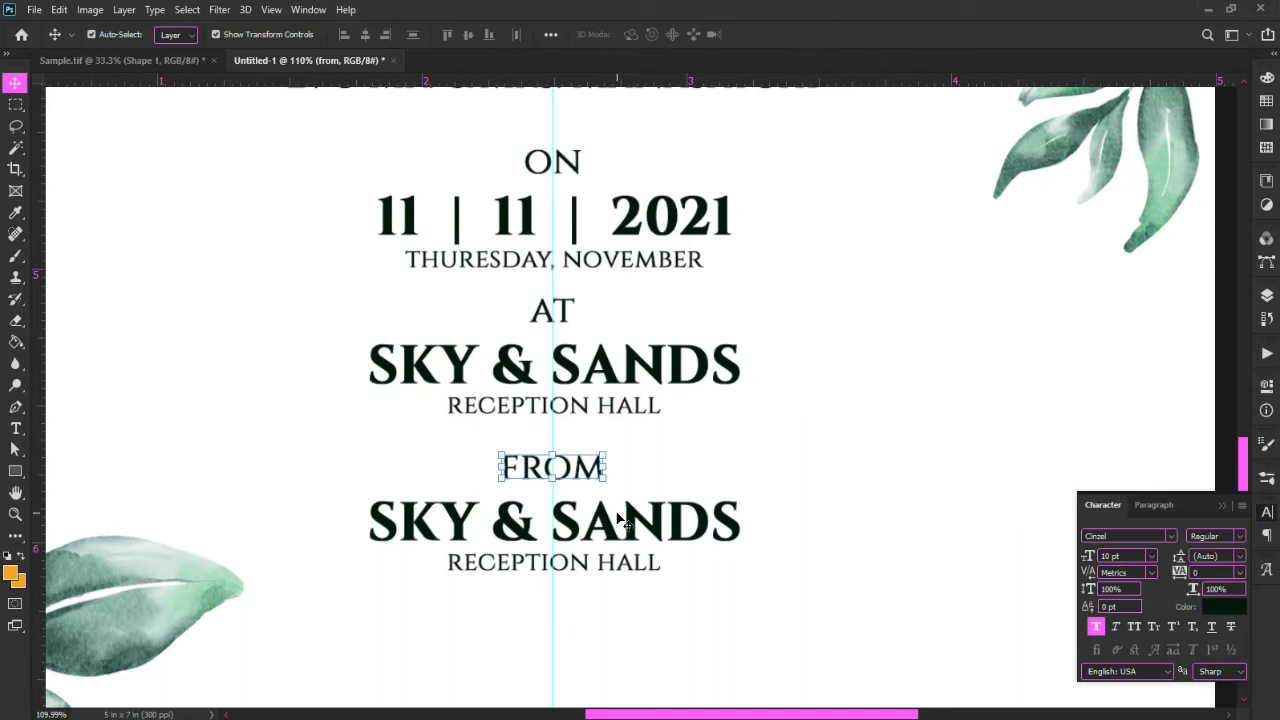
pyautogui.doubleClick(648, 511)
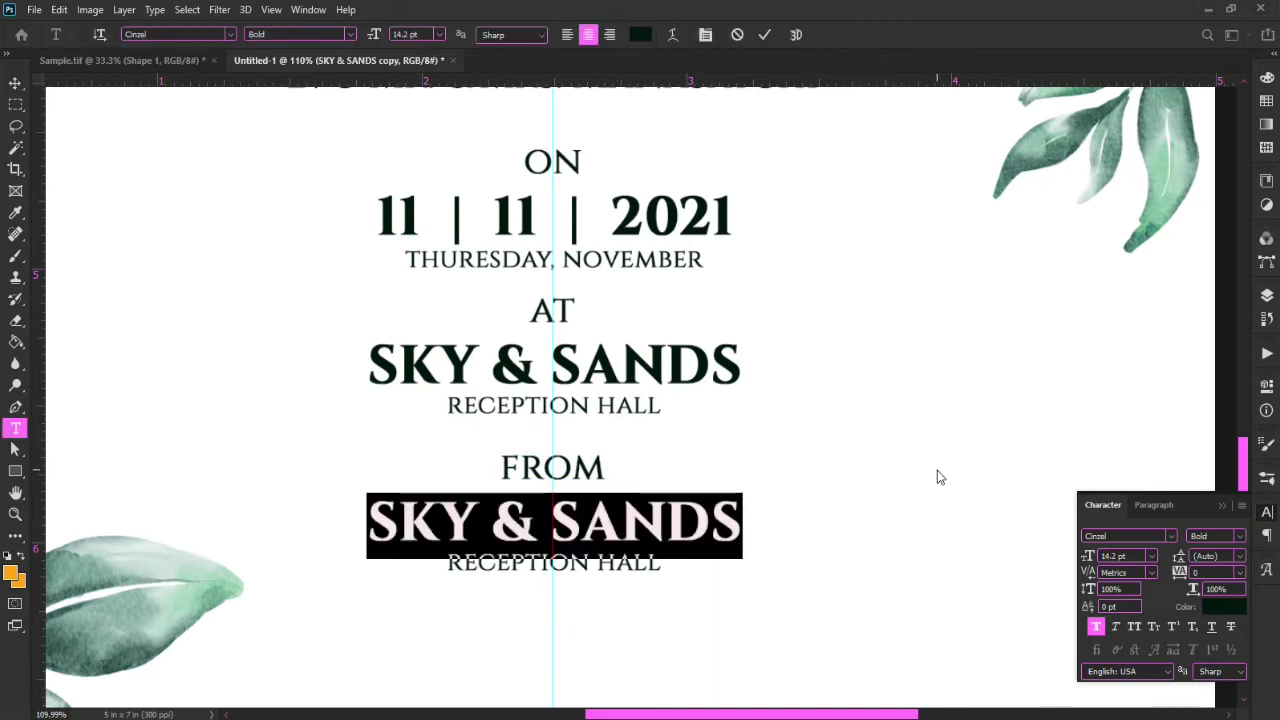
pyautogui.write('7.30 ')
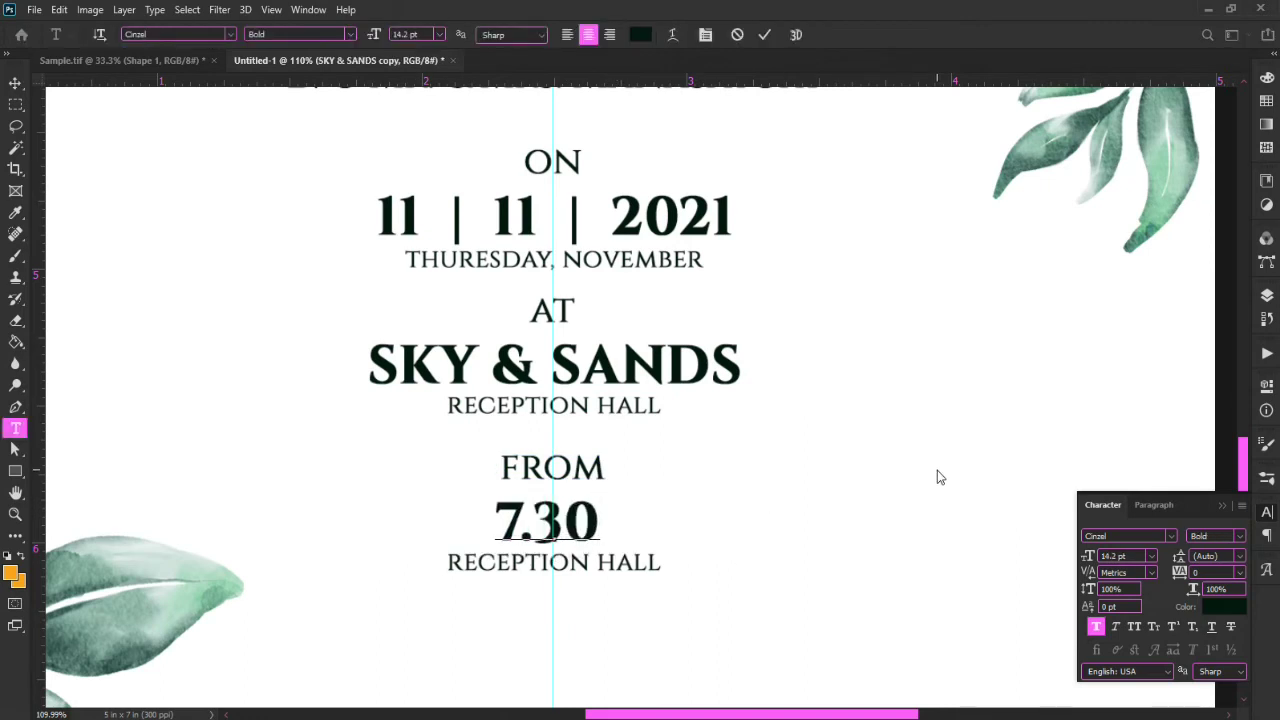
pyautogui.write('pm')
pyautogui.hotkey('ctrl', 'Return')
# Retype the lower RECEPTION HALL copy as DINNER
pyautogui.click(808, 510)
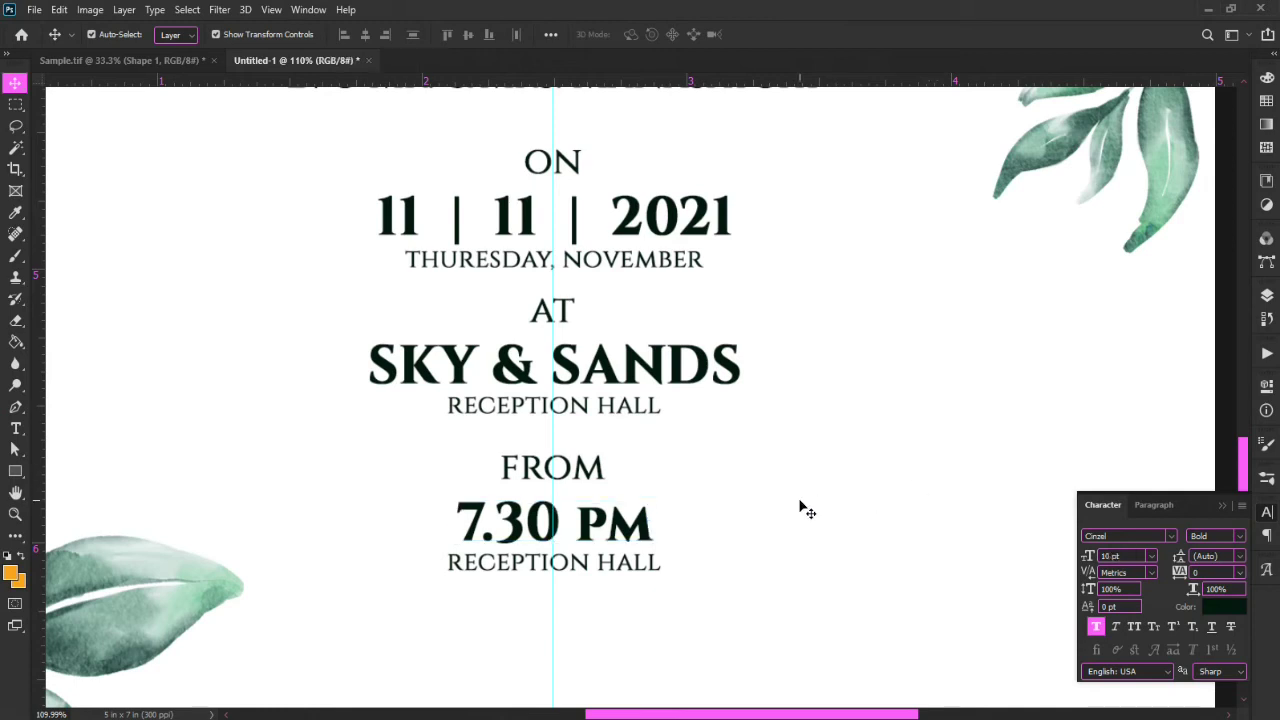
pyautogui.doubleClick(594, 565)
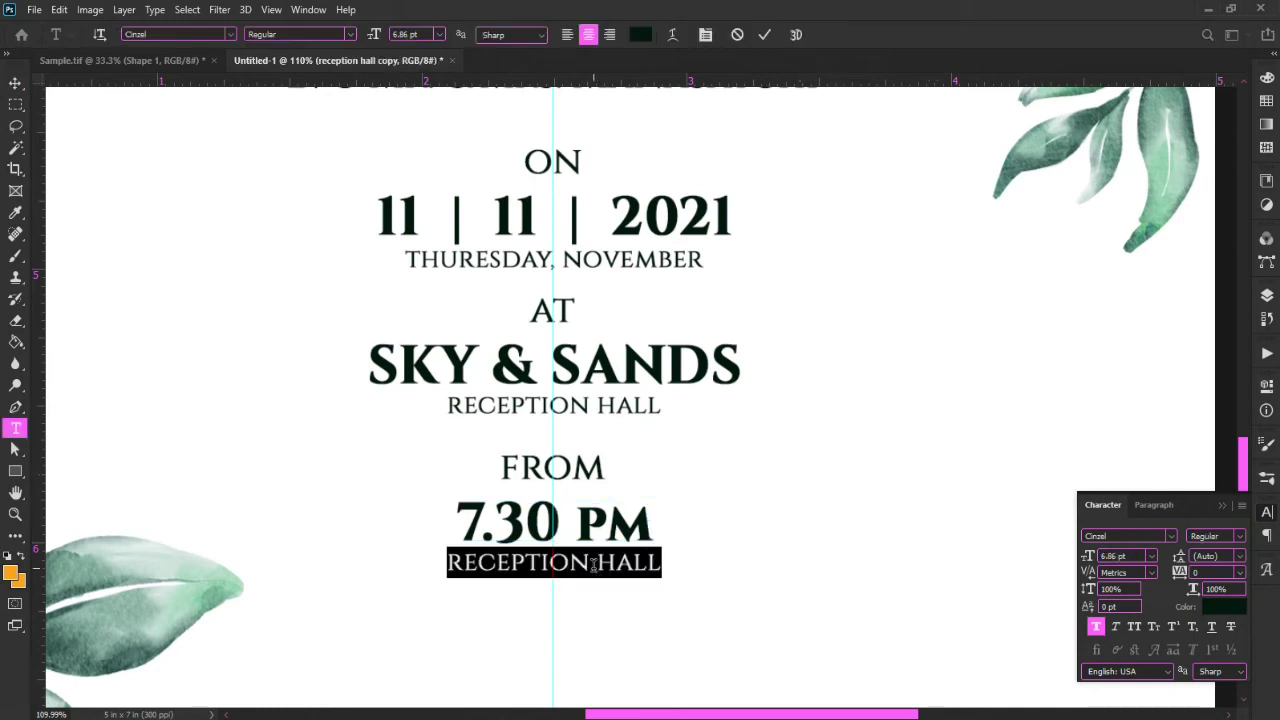
pyautogui.write('dinner')
pyautogui.hotkey('ctrl', 'Return')
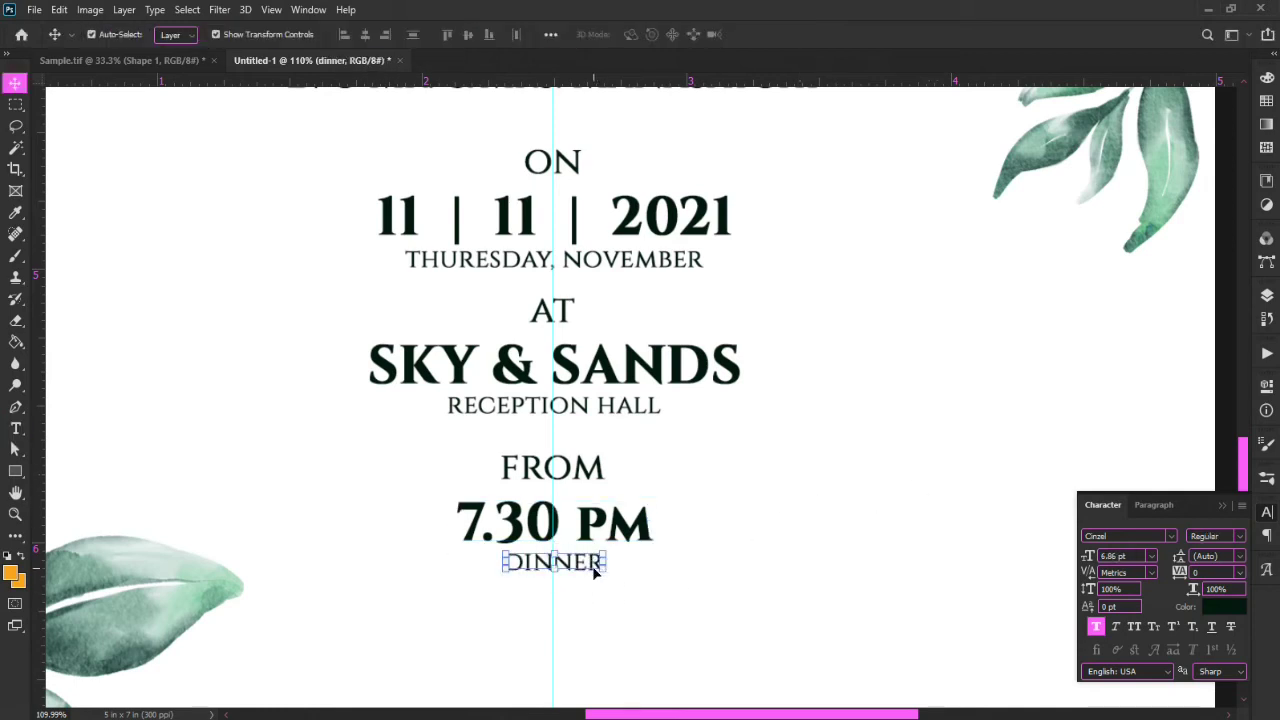
pyautogui.click(722, 545)
pyautogui.moveTo(732, 590); pyautogui.dragTo(586, 472)
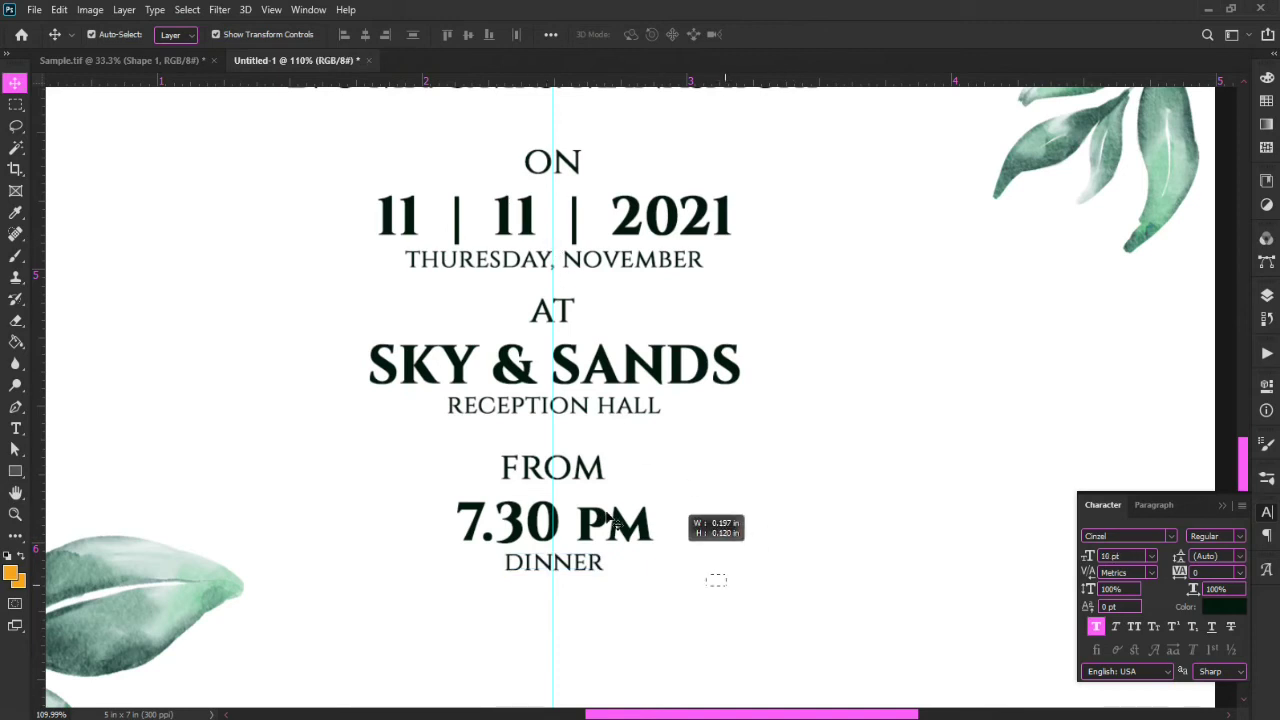
pyautogui.click(802, 480)
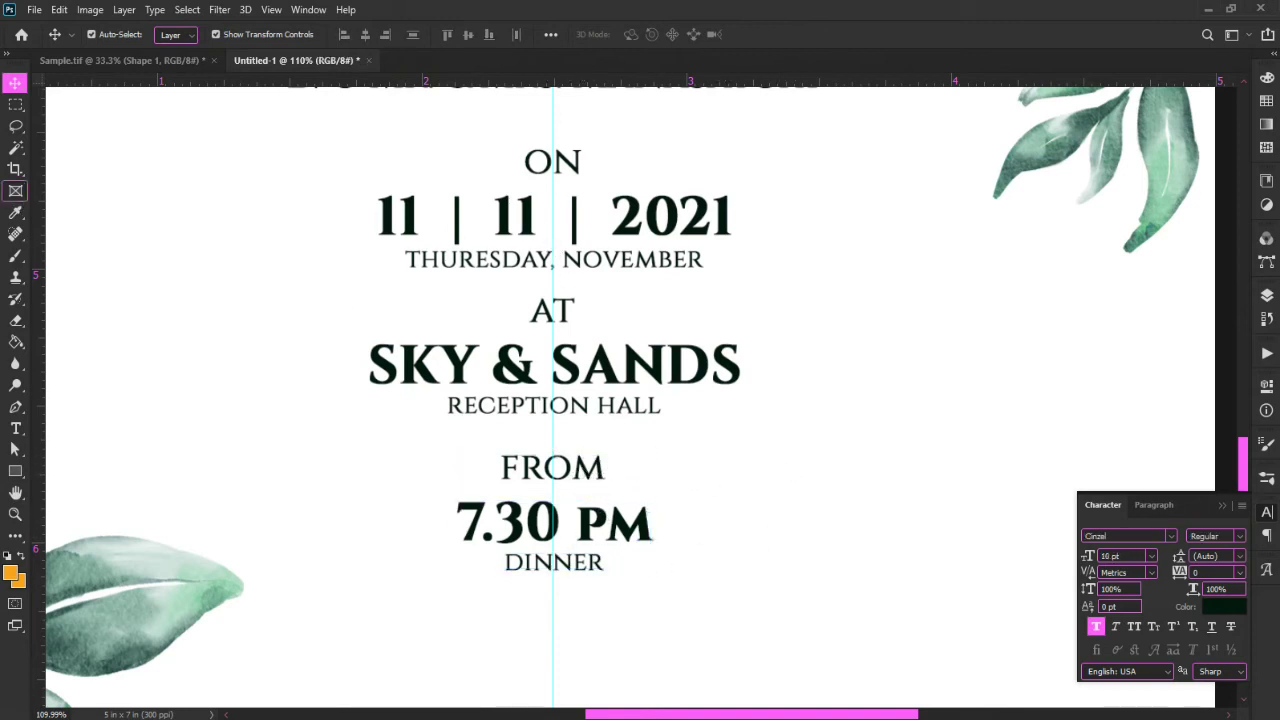
pyautogui.click(15, 471)
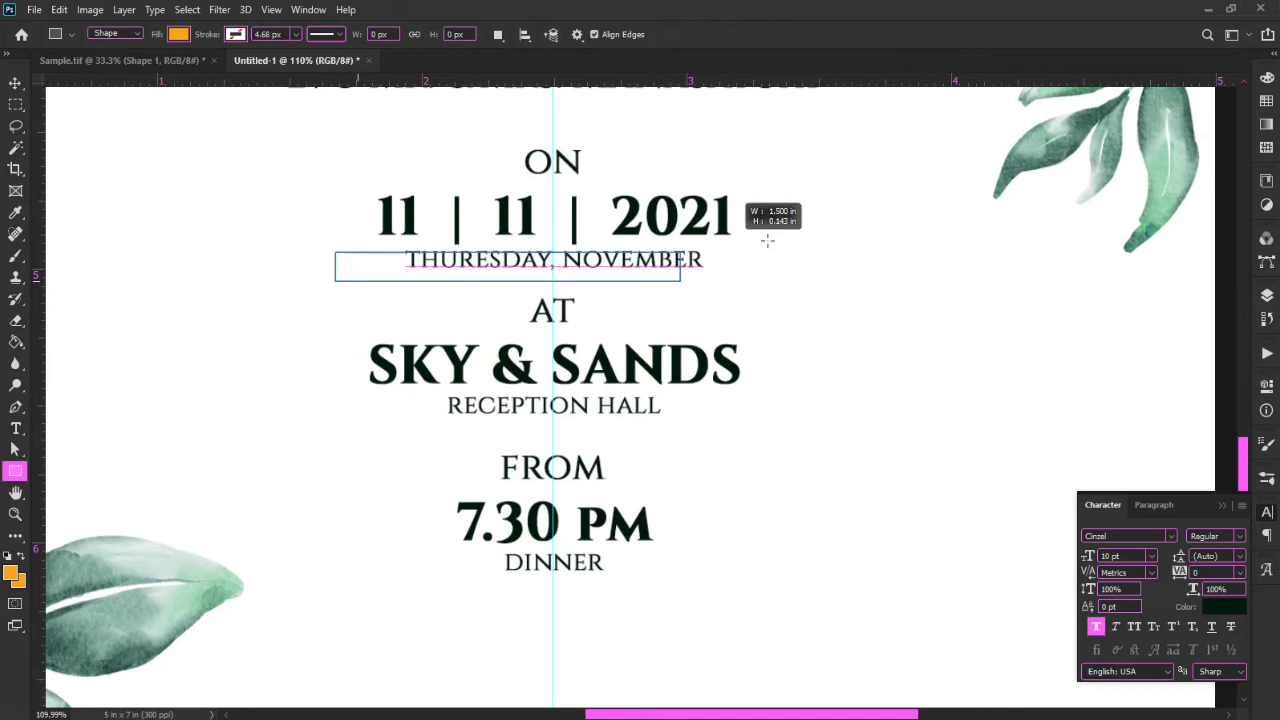
# Draw a thin divider below THURSDAY, NOVEMBER filled with the dark text colour
pyautogui.moveTo(336, 279); pyautogui.dragTo(797, 284)
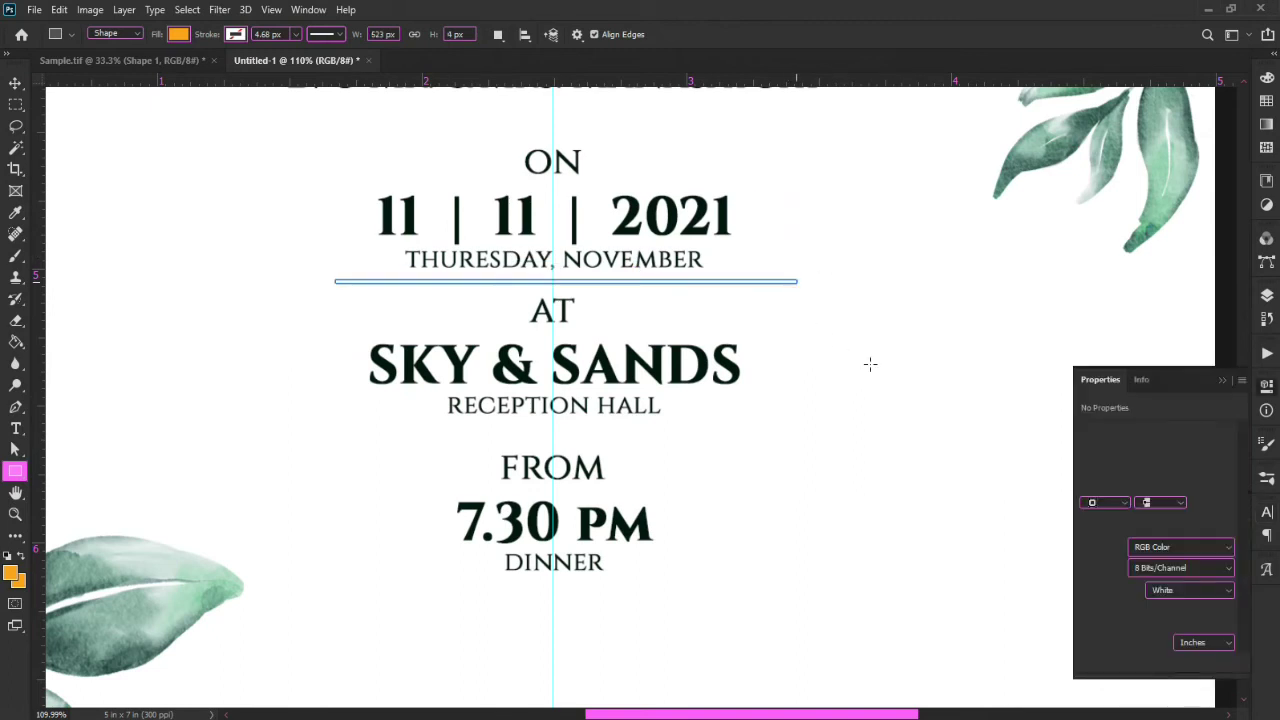
pyautogui.click(1095, 542)
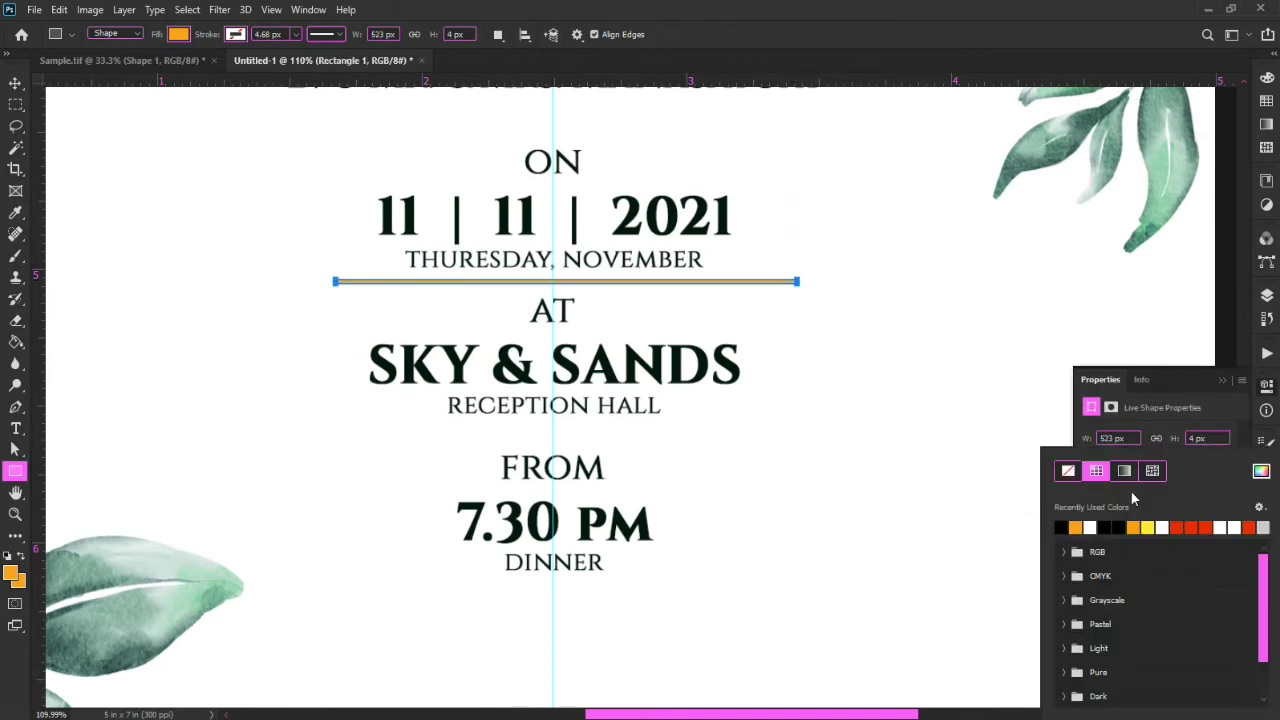
pyautogui.click(1260, 471)
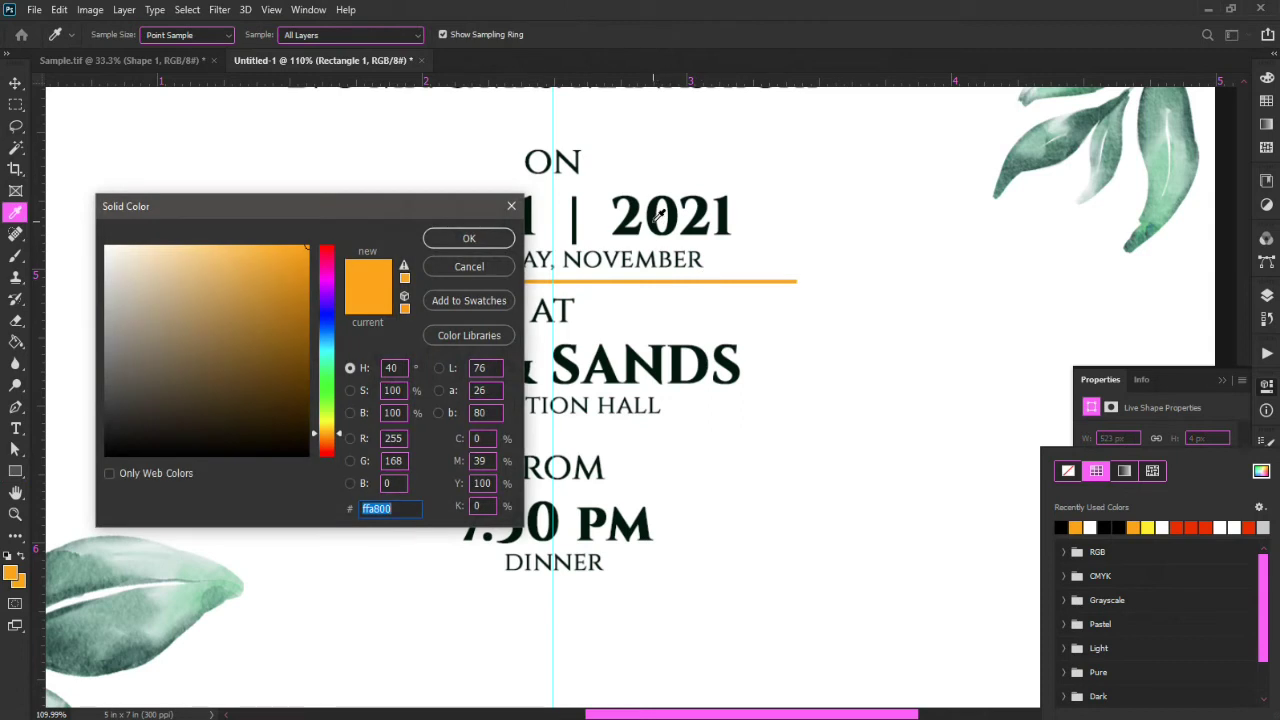
pyautogui.click(565, 312)
pyautogui.press('Return')
# Centre the divider and place a copy below RECEPTION HALL
pyautogui.press('v')
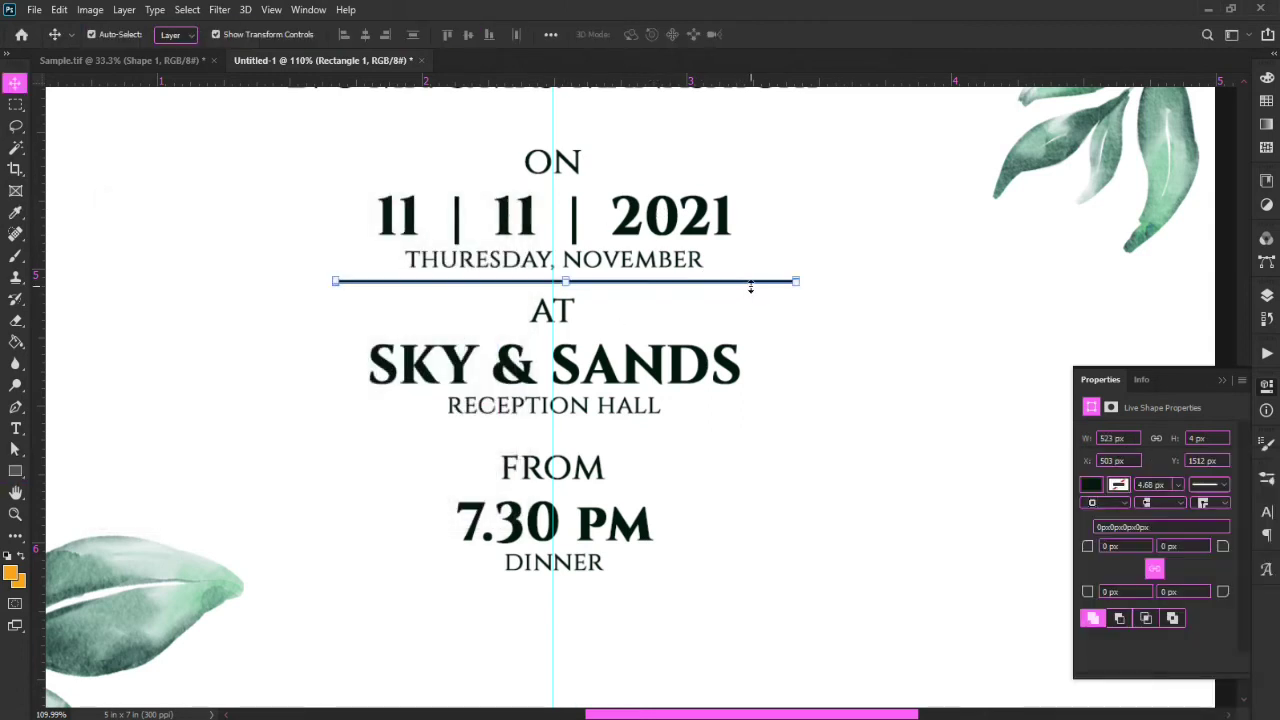
pyautogui.moveTo(762, 288); pyautogui.dragTo(742, 288)
pyautogui.hotkey('ctrl', 't')
pyautogui.moveTo(748, 286); pyautogui.dragTo(752, 286)
pyautogui.press('Return')
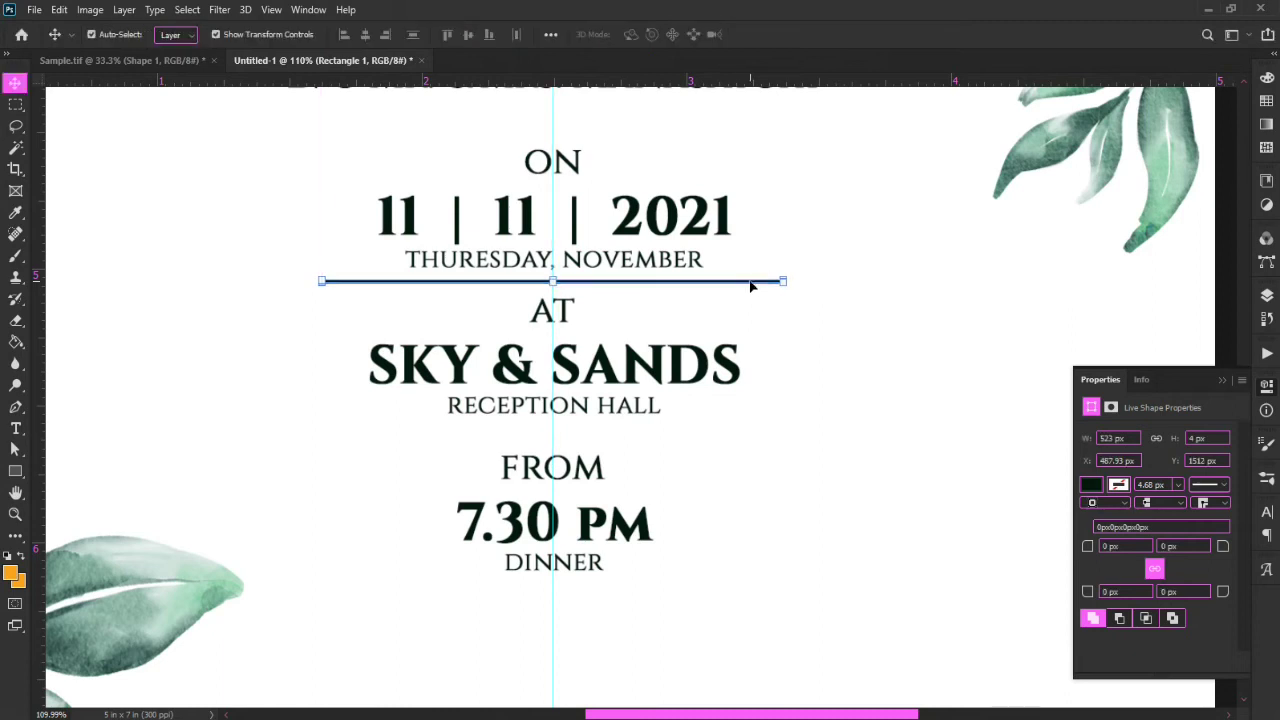
pyautogui.moveTo(775, 286); pyautogui.dragTo(770, 440)
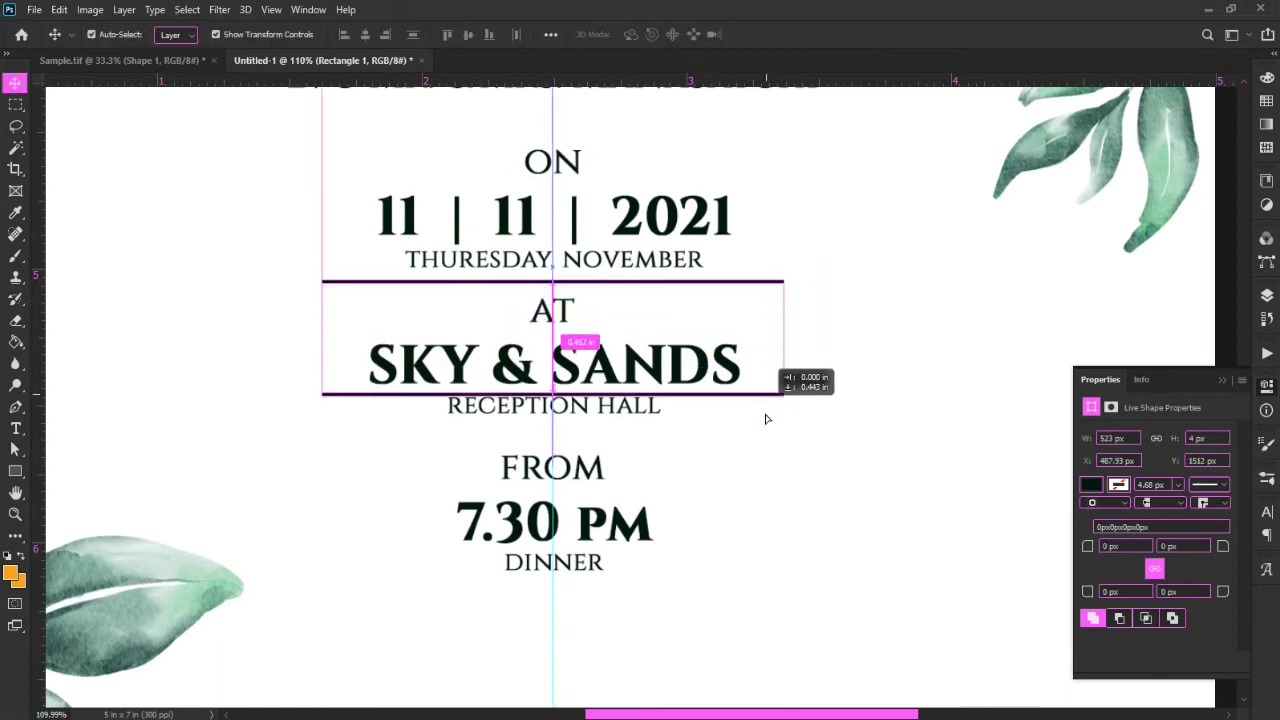
pyautogui.click(814, 518)
pyautogui.hotkey('ctrl', '0')
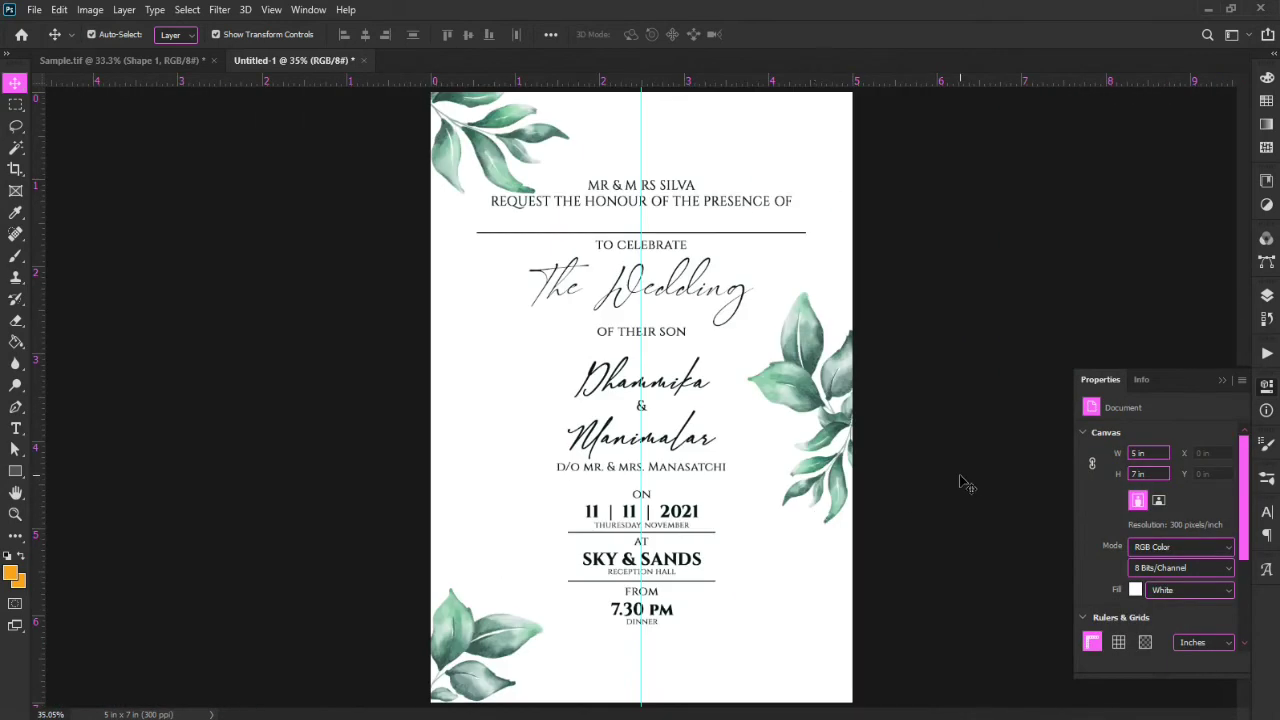
# Check the Sample.tif reference, then return to the Untitled-1 invitation
pyautogui.scroll(1, 683, 652)
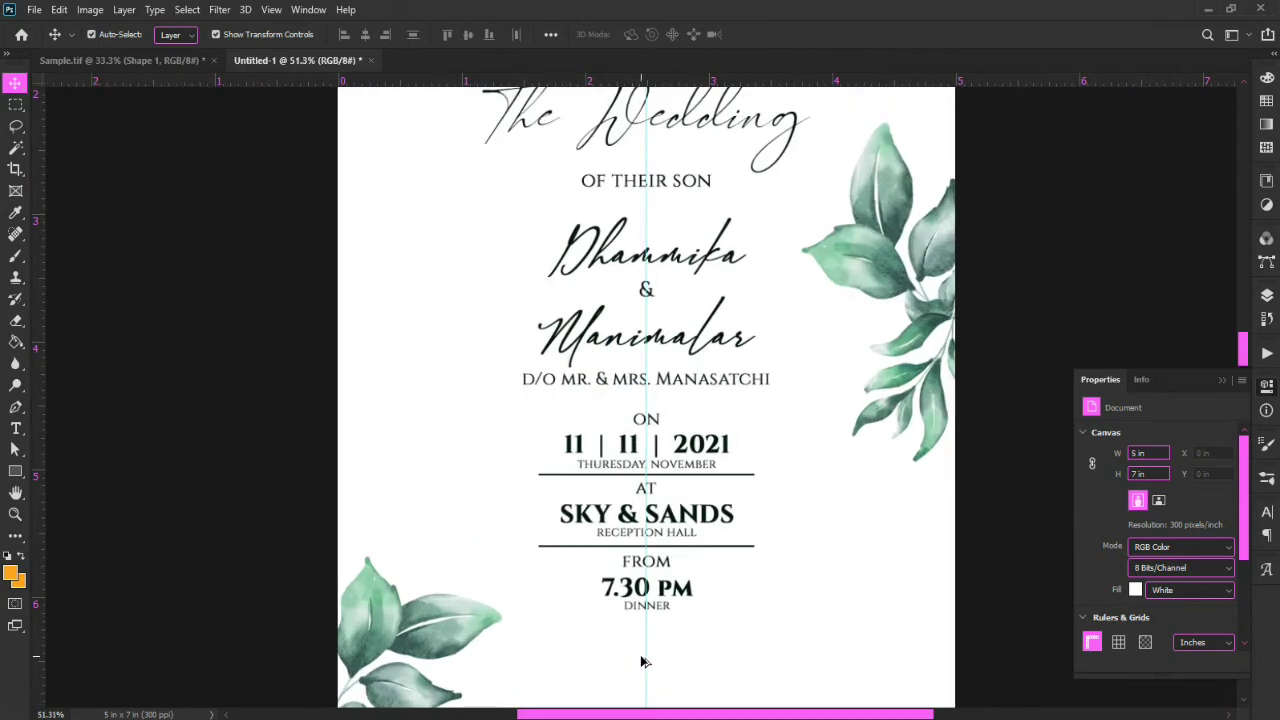
pyautogui.scroll(1, 640, 664)
pyautogui.scroll(1, 694, 650)
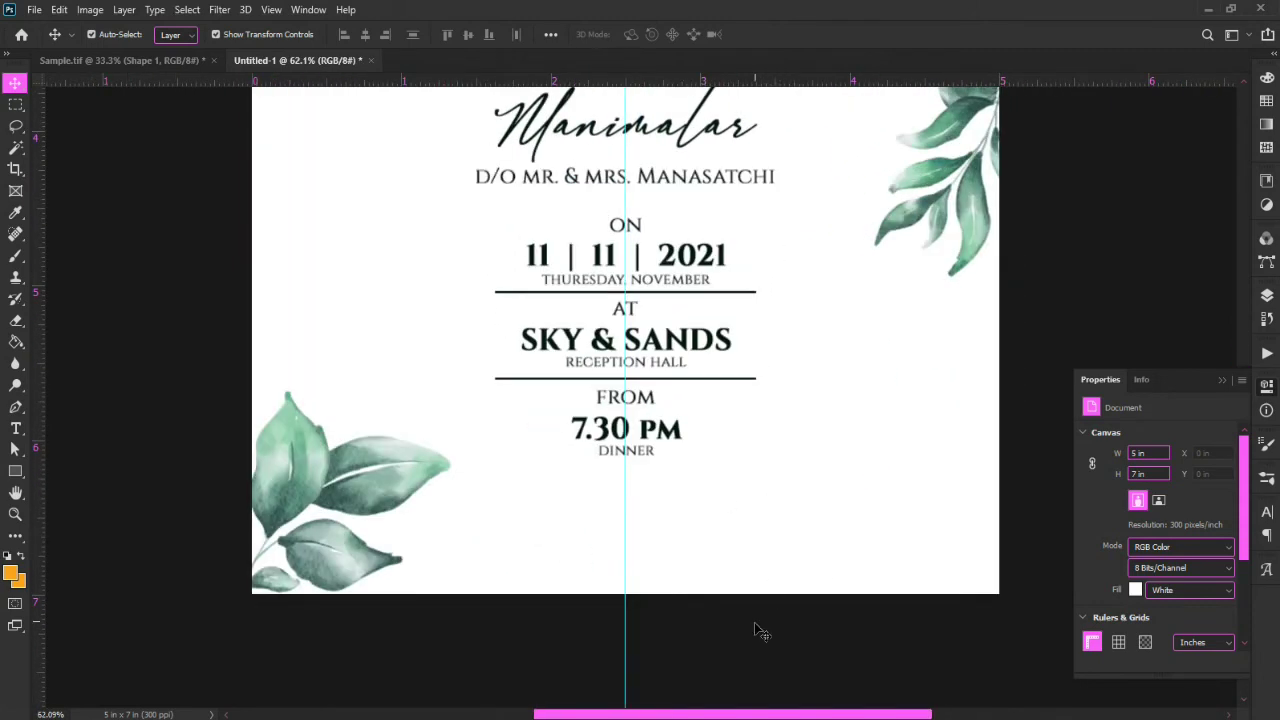
pyautogui.click(91, 64)
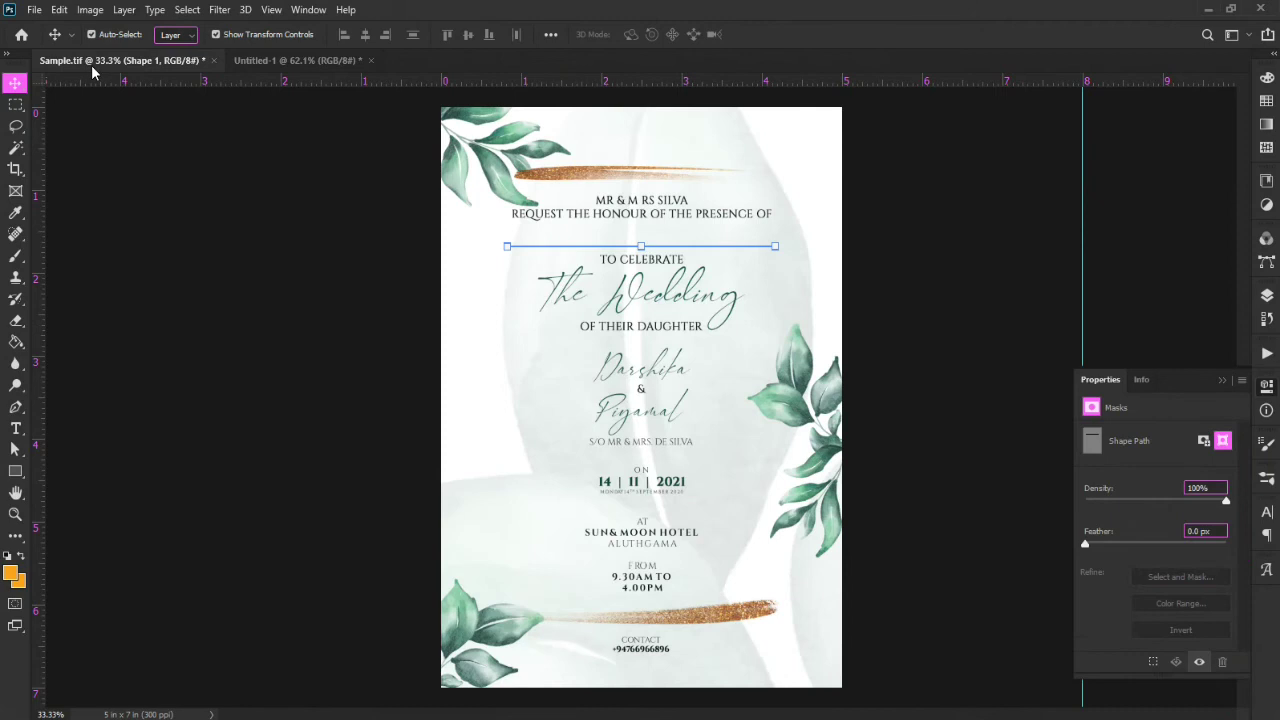
pyautogui.click(302, 62)
# Alt-drag a copy of the DINNER text down near the card's bottom
pyautogui.click(975, 293)
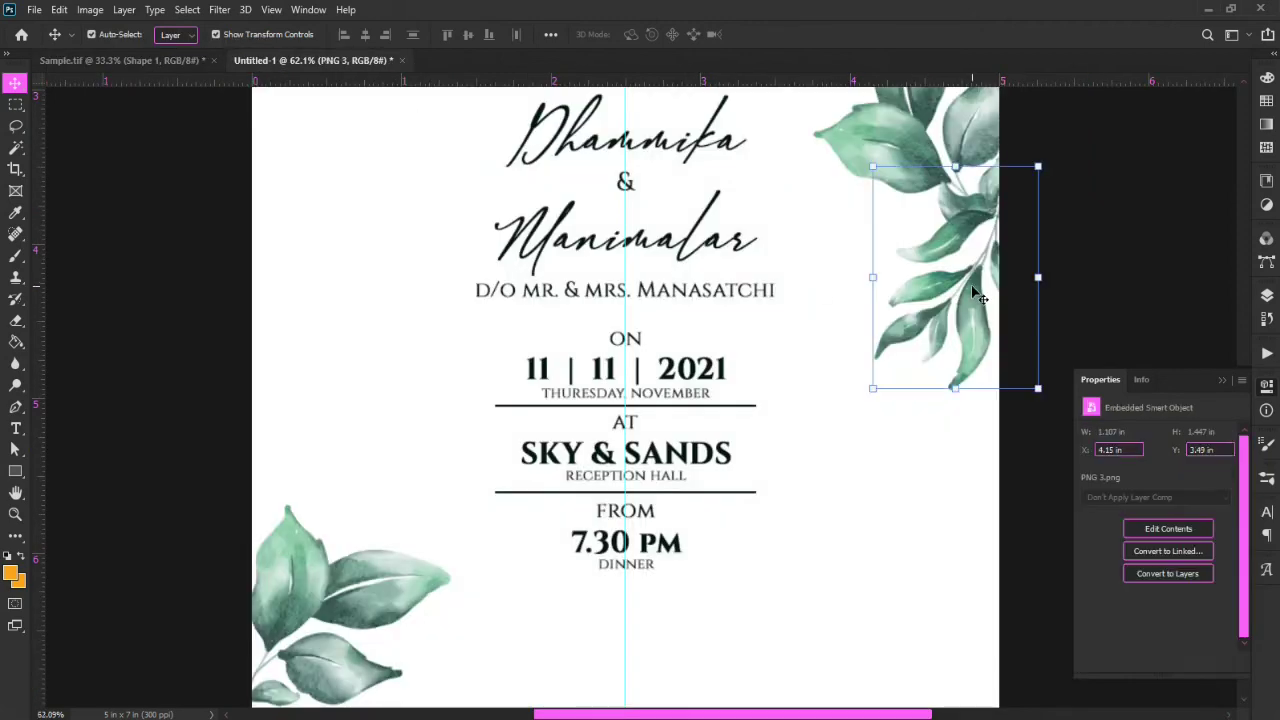
pyautogui.scroll(-3, 977, 294)
pyautogui.click(943, 314)
pyautogui.scroll(2, 687, 678)
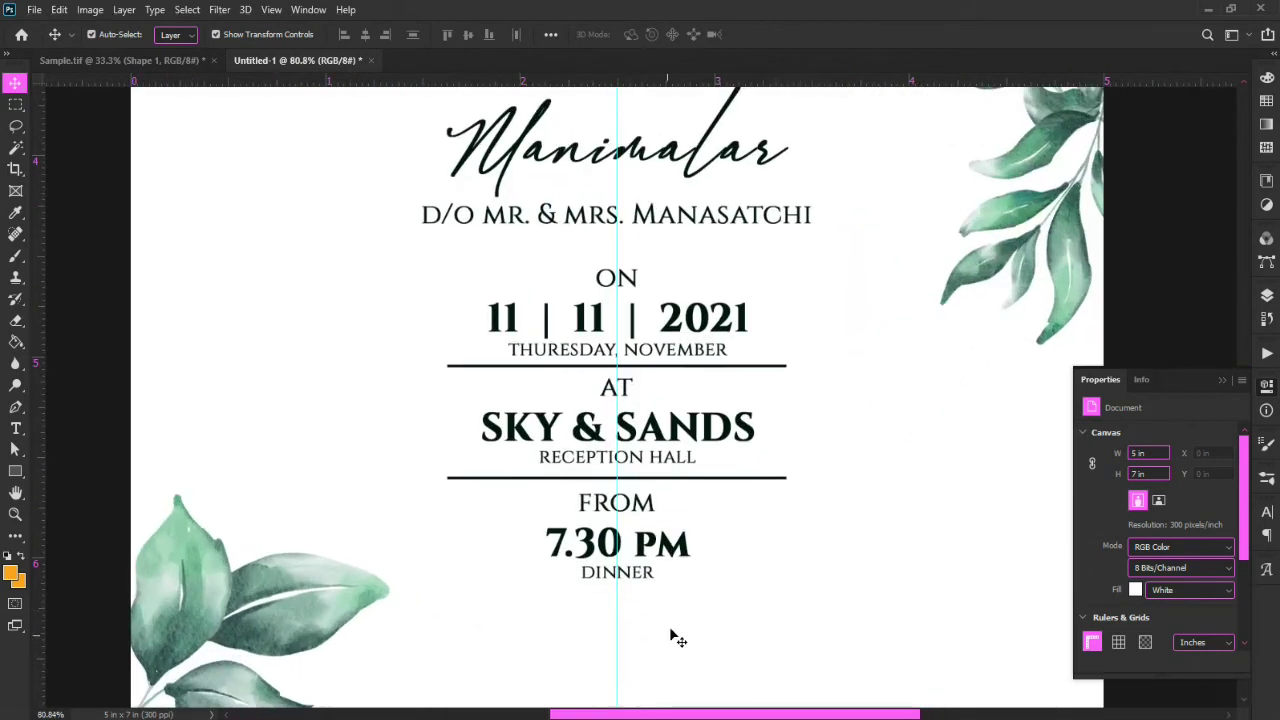
pyautogui.scroll(2, 674, 634)
pyautogui.moveTo(614, 291); pyautogui.dragTo(615, 447)
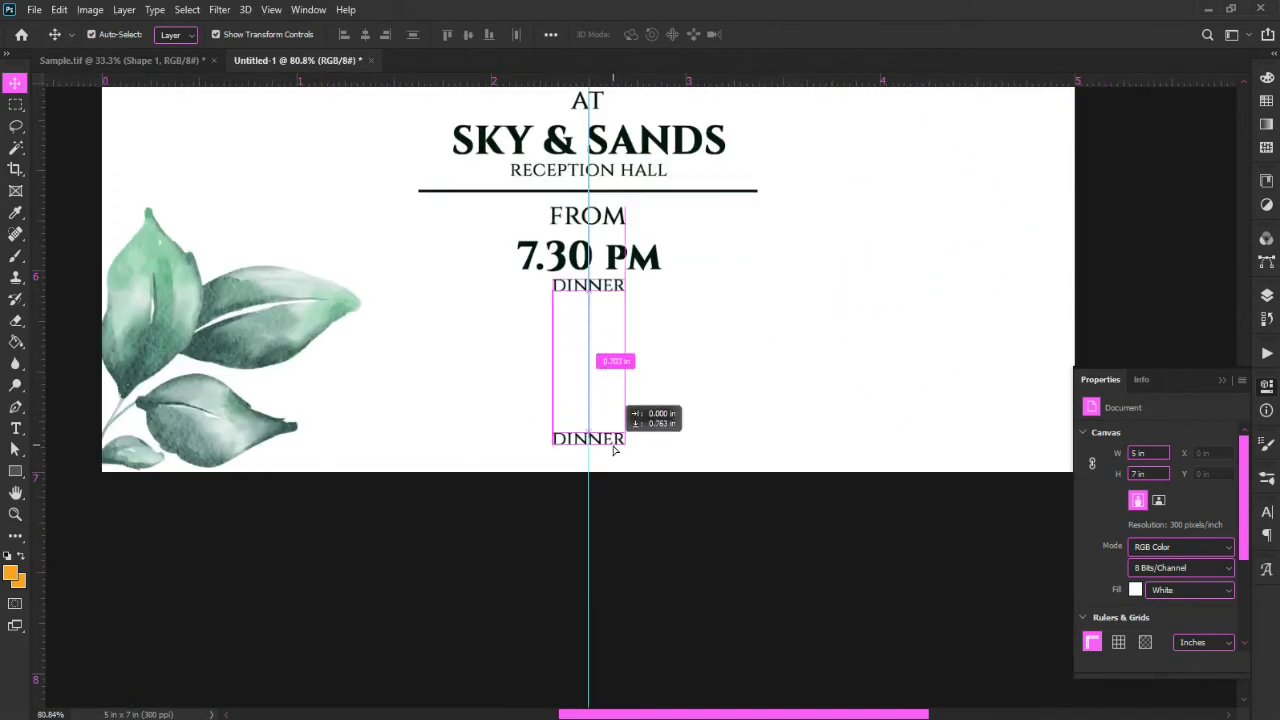
# Retype the copied DINNER line as CONTACT with the phone number, then fit the card in view
pyautogui.doubleClick(614, 441)
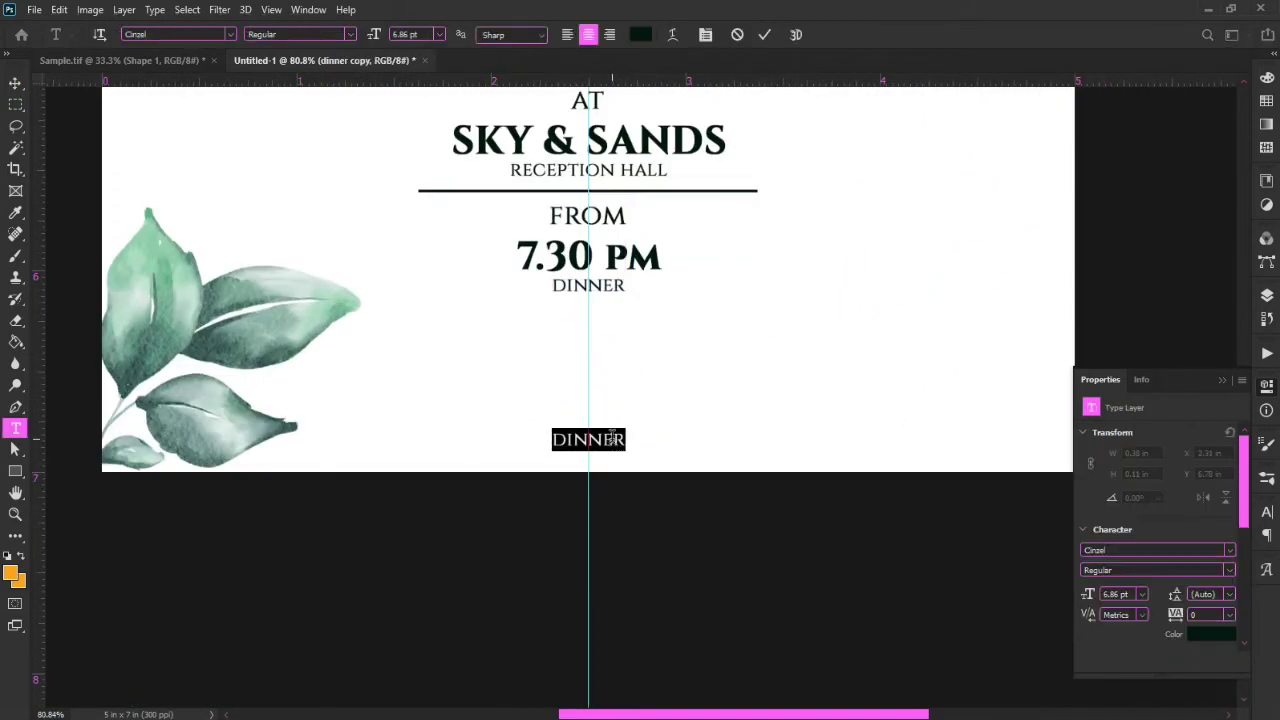
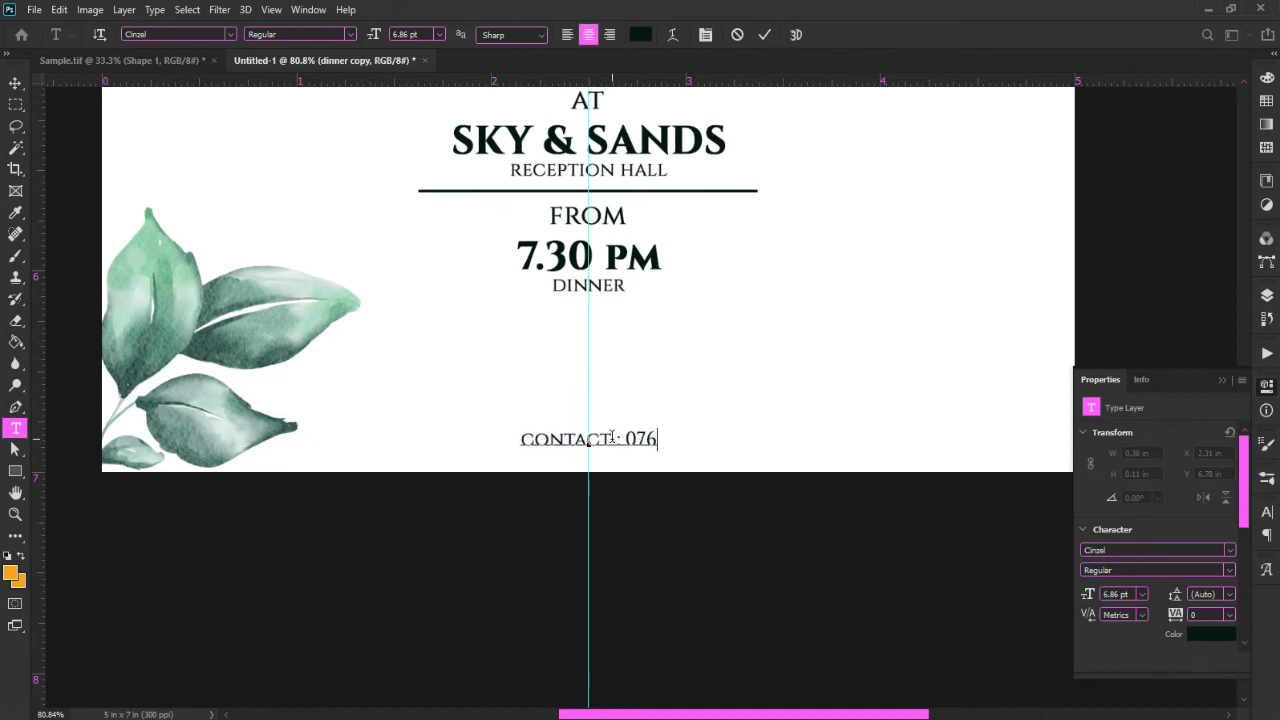
pyautogui.press('Escape')
pyautogui.press('v')
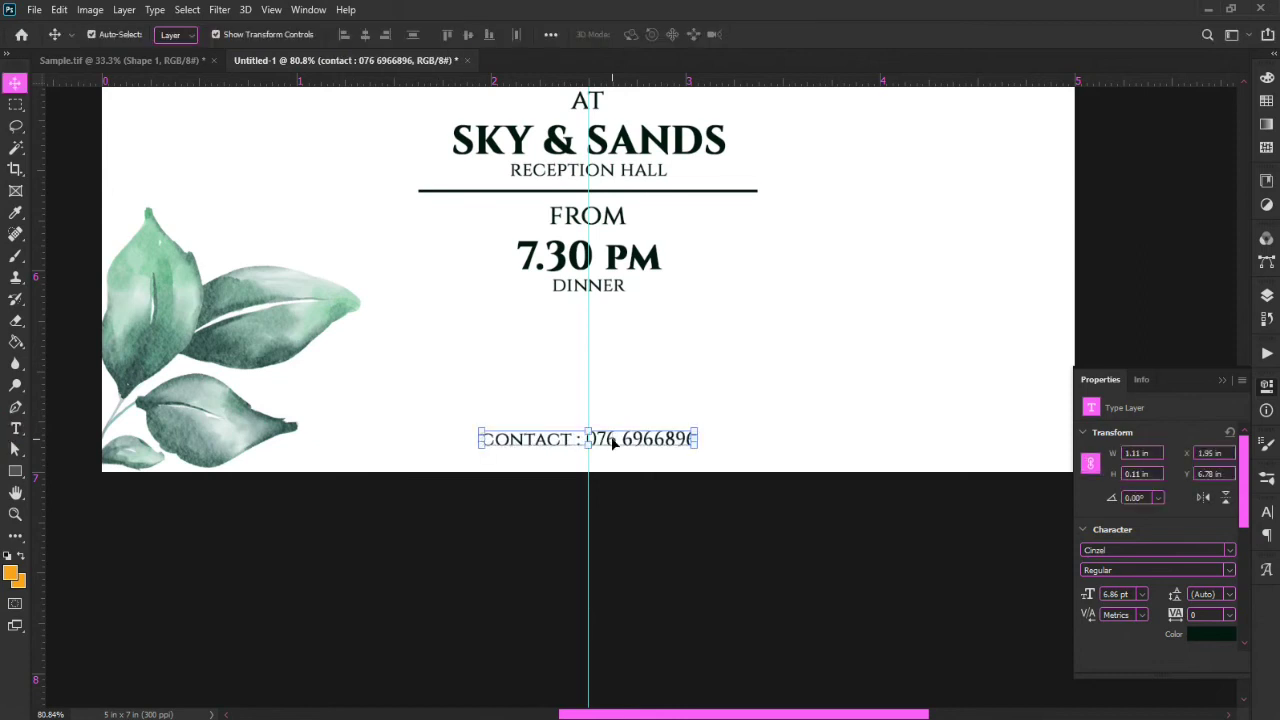
pyautogui.click(643, 520)
pyautogui.click(651, 443)
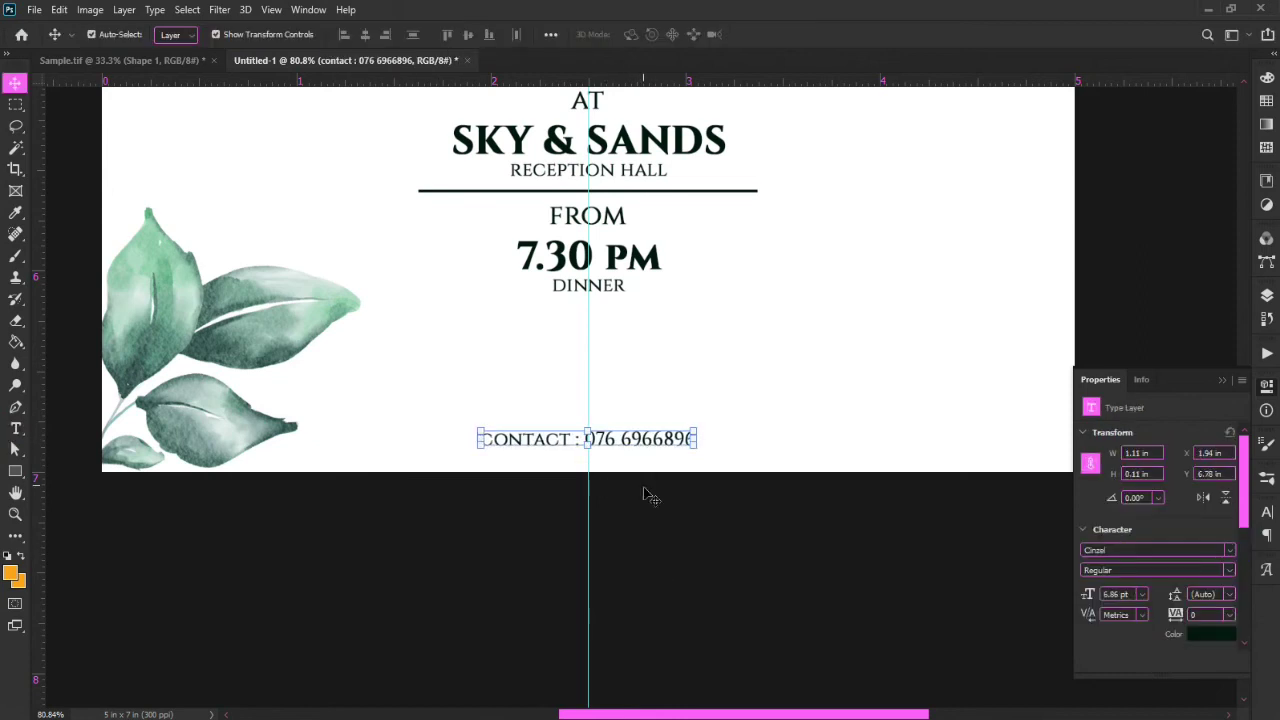
pyautogui.click(646, 502)
pyautogui.hotkey('ctrl', '0')
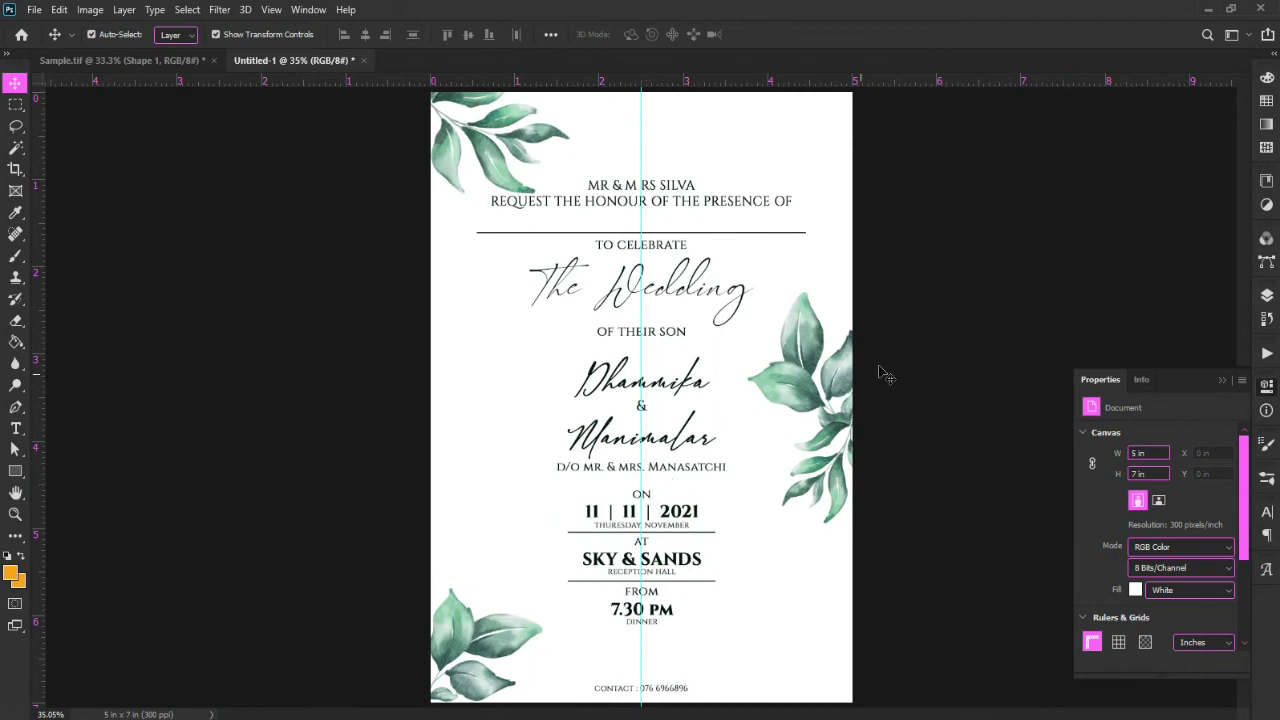
# Drag the PNG 5 gold brush stroke from the asset folder onto the invitation
pyautogui.hotkey('alt', 'Tab')
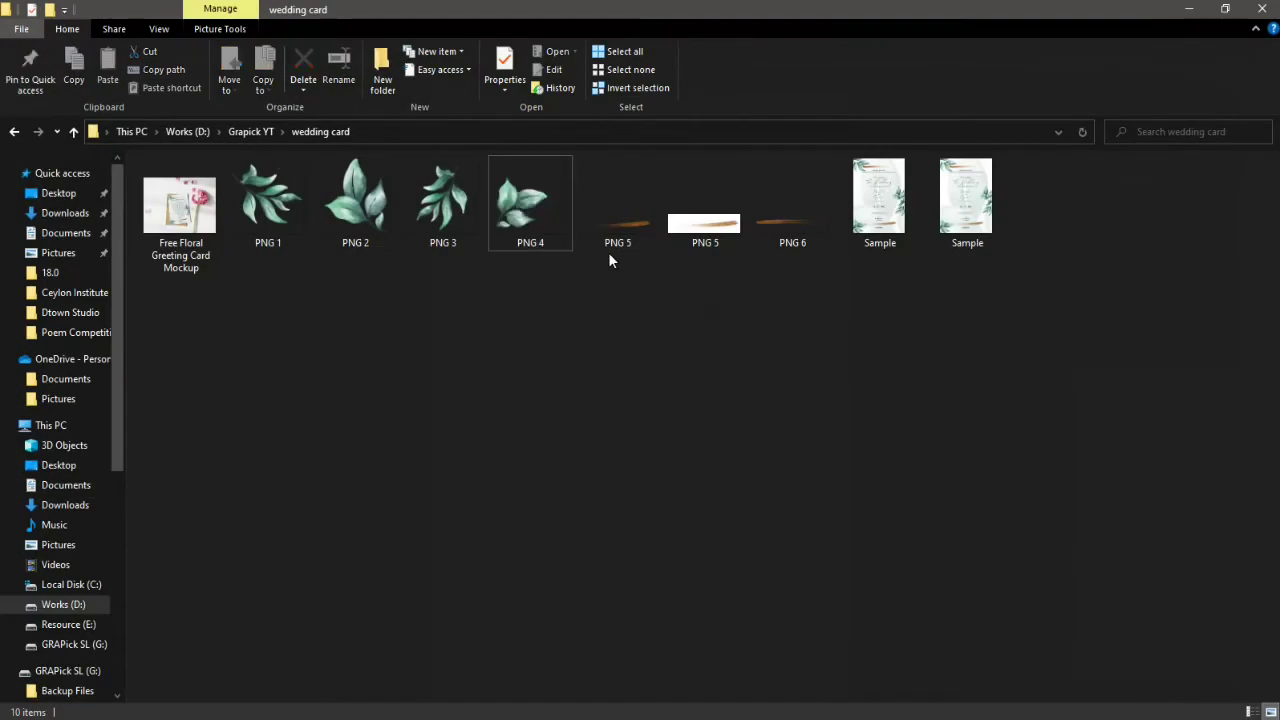
pyautogui.click(618, 232)
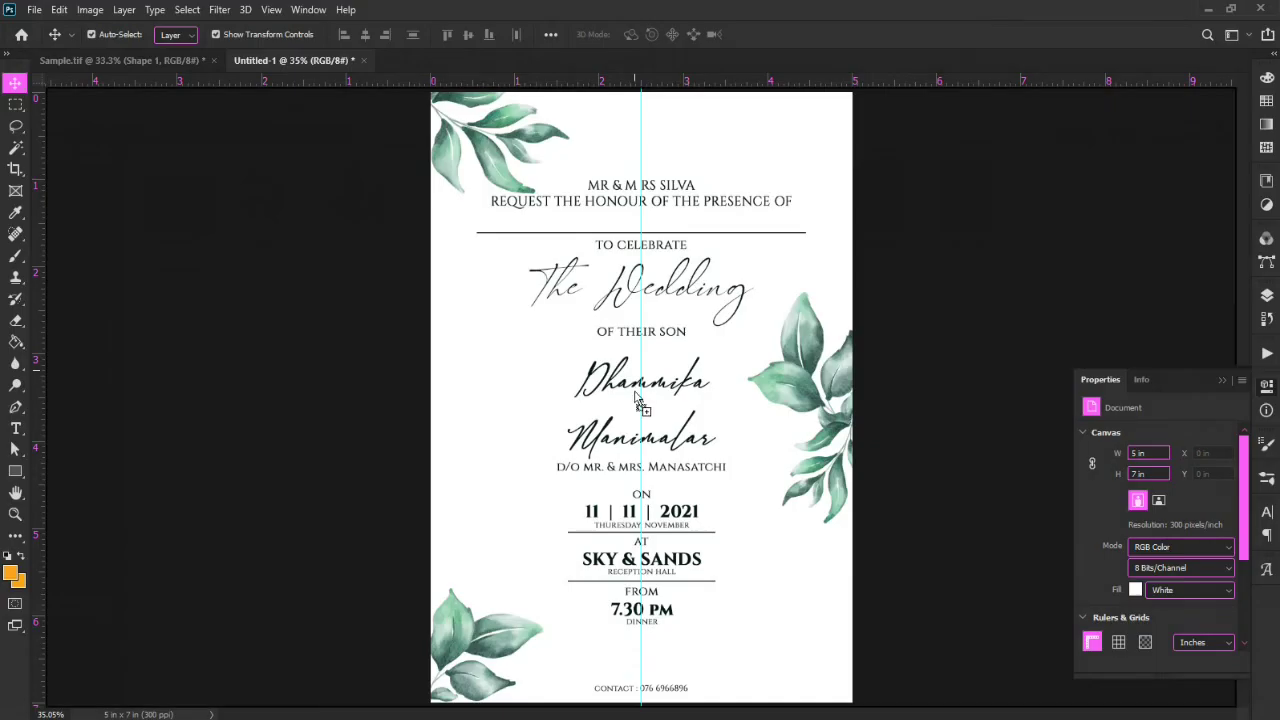
pyautogui.moveTo(628, 237); pyautogui.dragTo(709, 617)
# Scale PNG 5 to ~47% below the dinner details and PNG 6 to ~48% above MR & MRS SILVA
pyautogui.moveTo(849, 394); pyautogui.dragTo(686, 395)
pyautogui.moveTo(599, 407)
pyautogui.mouseDown()
pyautogui.moveTo(682, 530)
pyautogui.moveTo(672, 667)
pyautogui.moveTo(700, 631)
pyautogui.mouseUp()
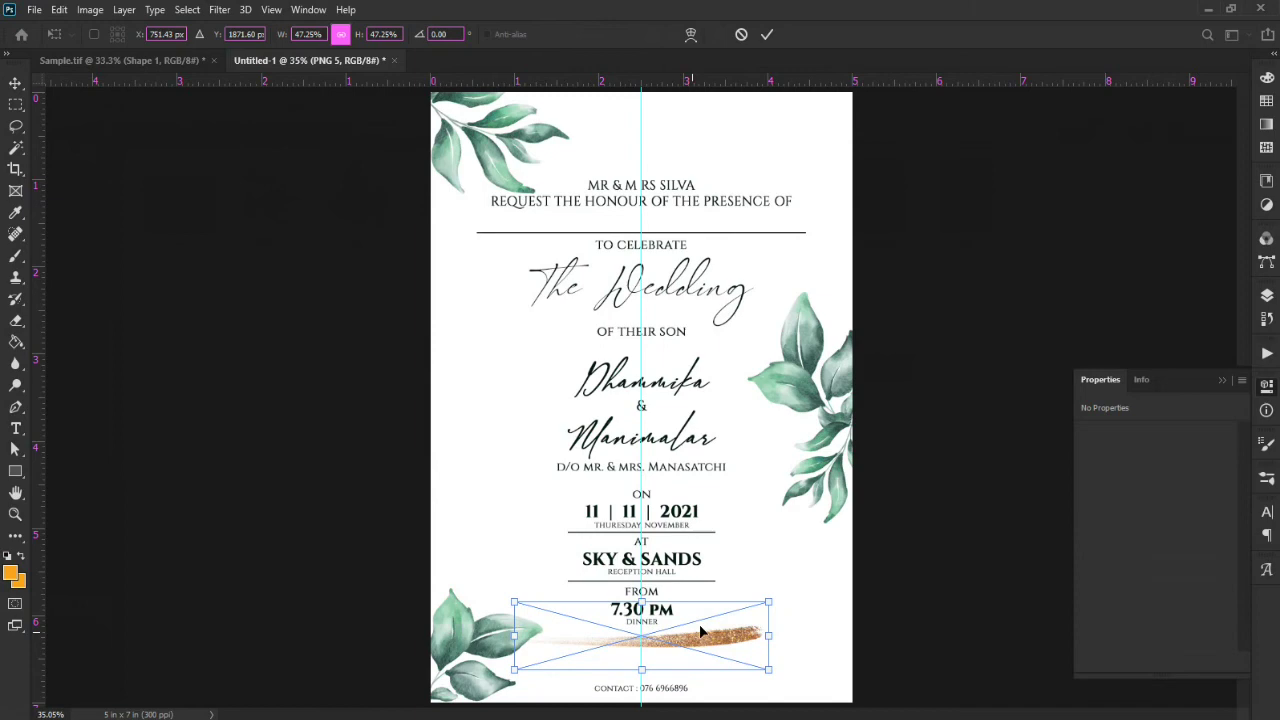
pyautogui.press('Return')
pyautogui.hotkey('alt', 'Tab')
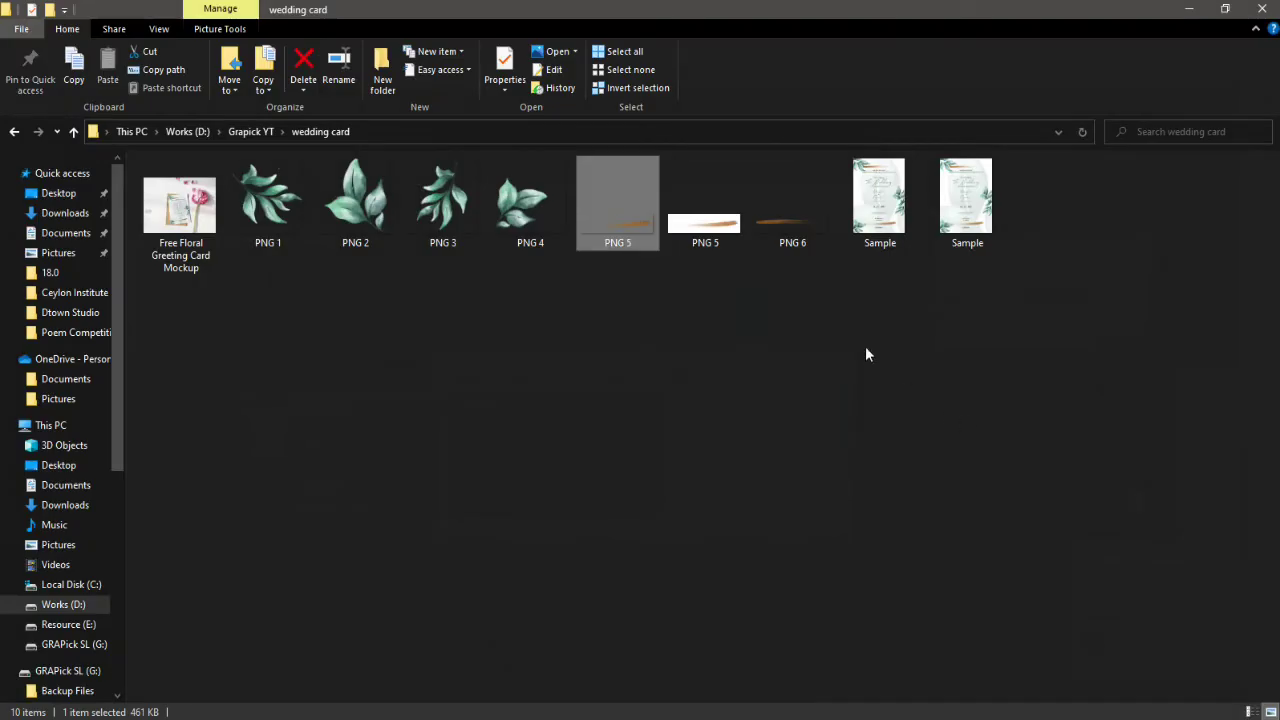
pyautogui.moveTo(790, 225)
pyautogui.mouseDown()
pyautogui.moveTo(752, 428)
pyautogui.moveTo(613, 150)
pyautogui.mouseUp()
pyautogui.moveTo(851, 398); pyautogui.dragTo(687, 398)
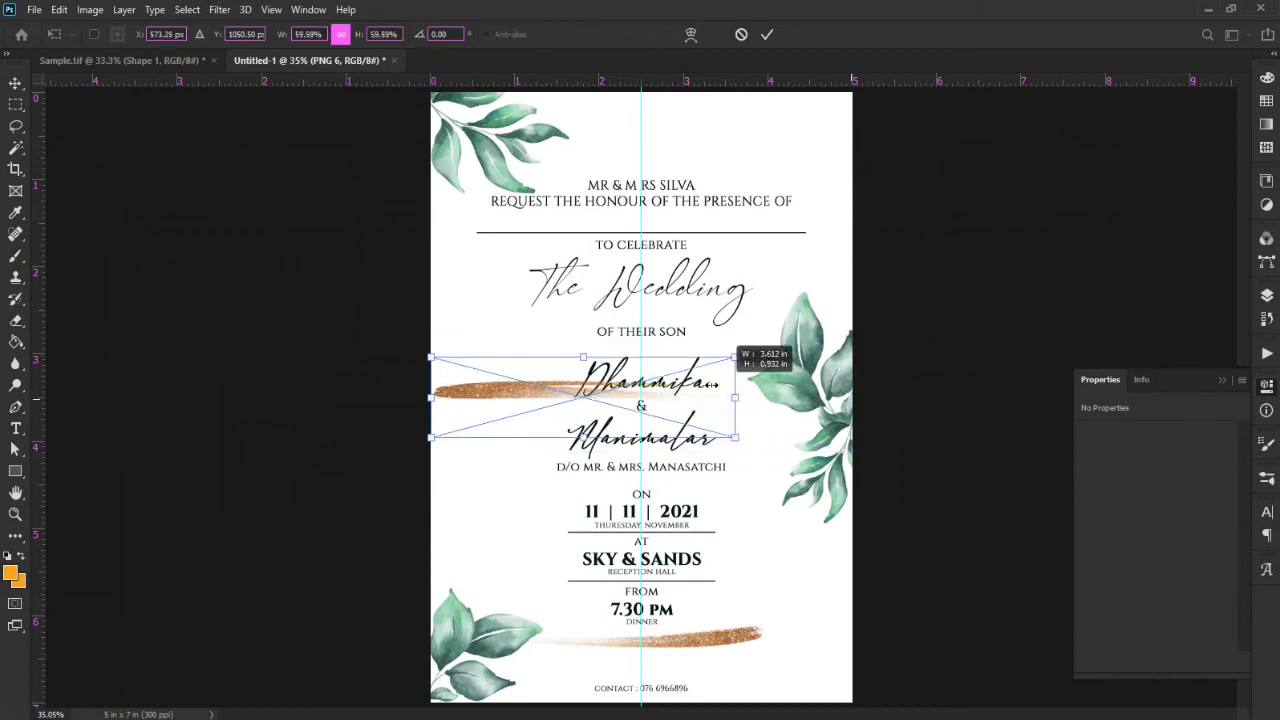
pyautogui.moveTo(564, 400); pyautogui.dragTo(642, 142)
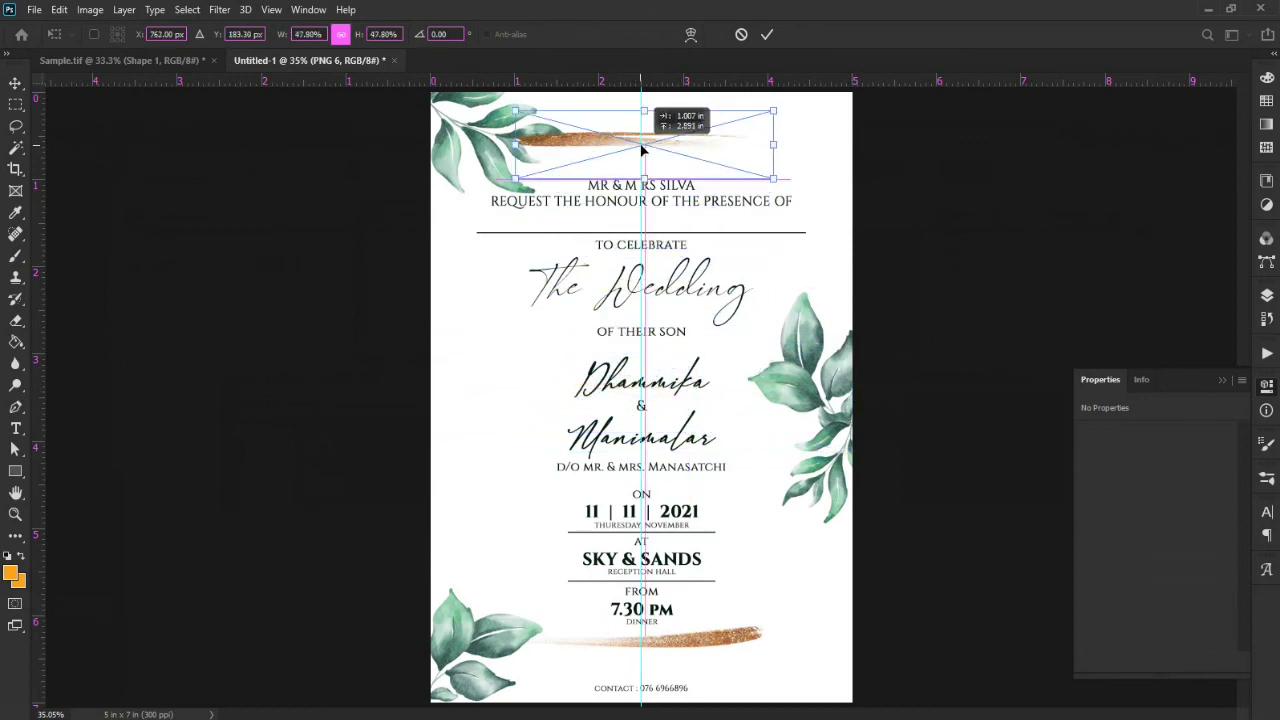
pyautogui.press('Return')
# Fine-align the top gold stroke above the names line
pyautogui.click(967, 253)
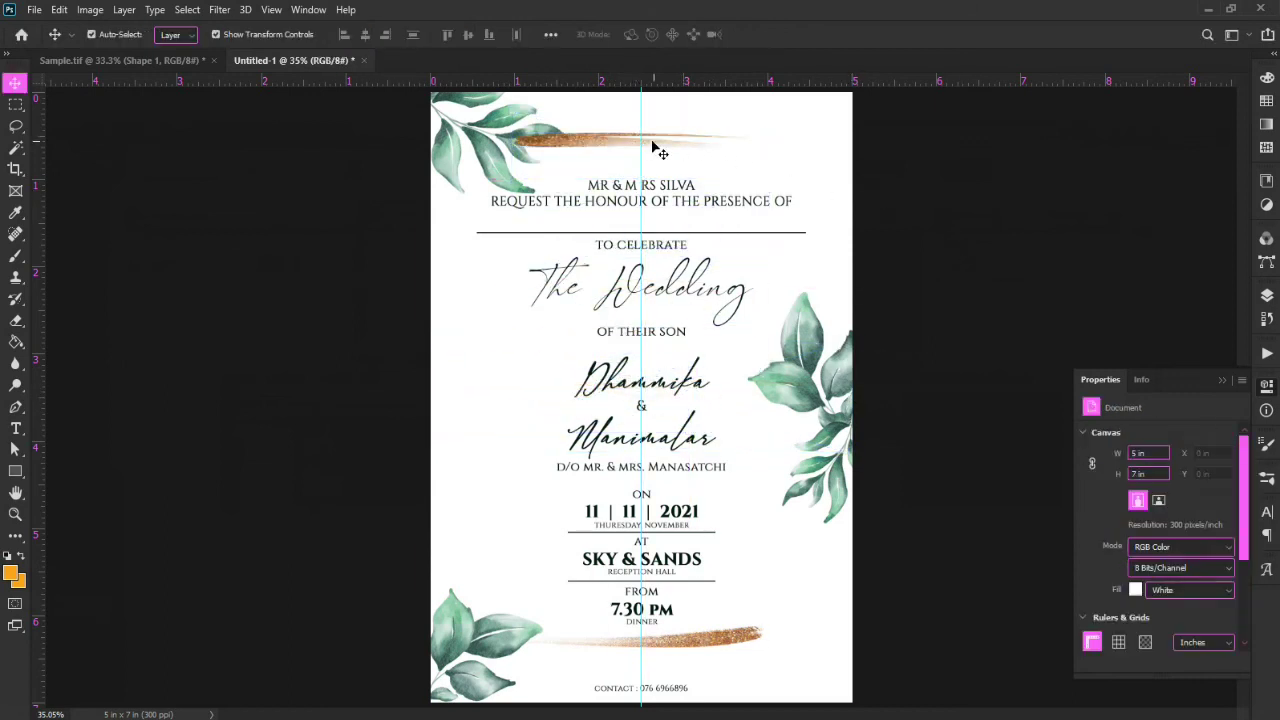
pyautogui.scroll(2, 640, 130)
pyautogui.moveTo(577, 148)
pyautogui.mouseDown()
pyautogui.moveTo(573, 172)
pyautogui.moveTo(573, 150)
pyautogui.mouseUp()
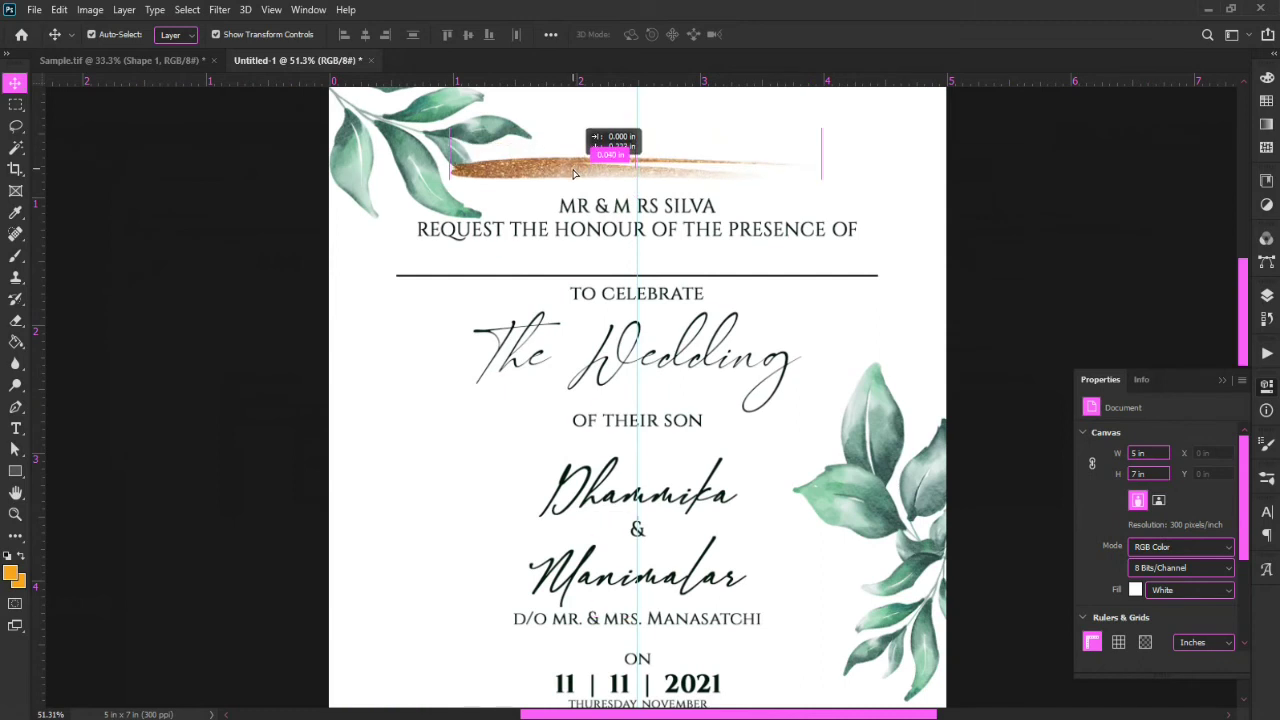
pyautogui.click(1148, 292)
pyautogui.scroll(-1, 1150, 294)
pyautogui.scroll(-2, 1148, 292)
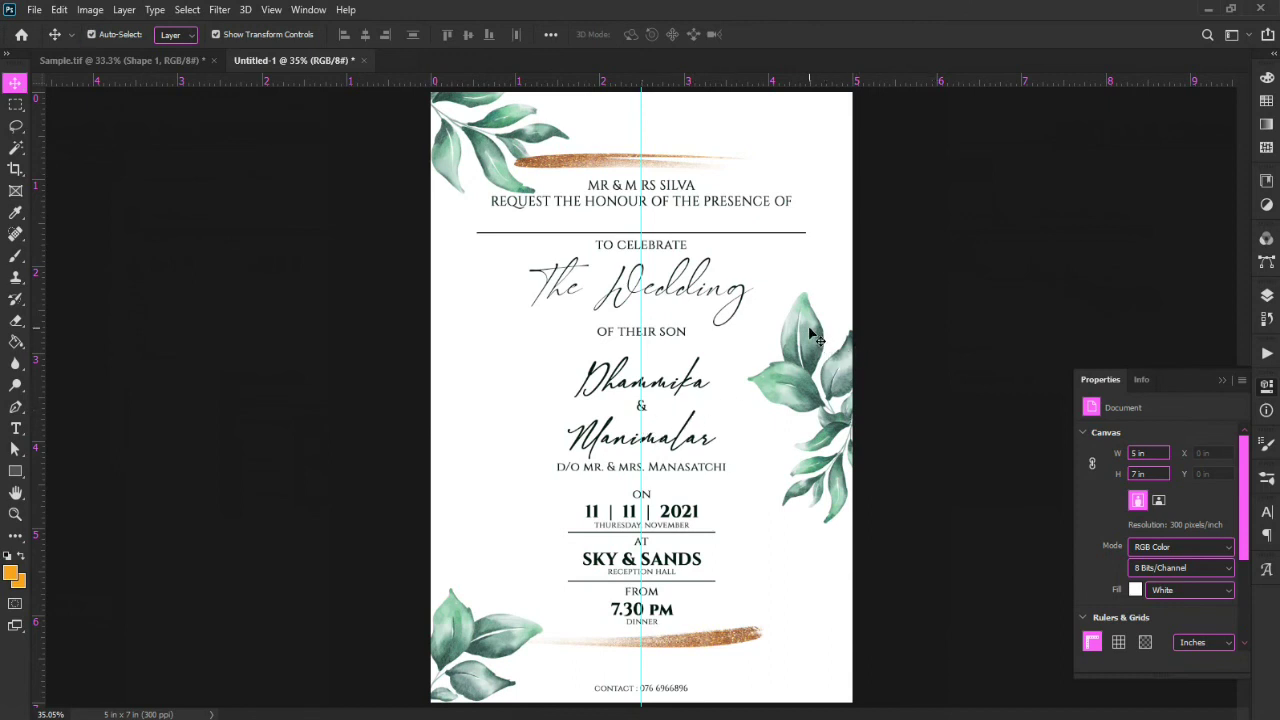
# Duplicate the right leaf and enlarge it to about 193% over the card's centre
pyautogui.moveTo(812, 337); pyautogui.dragTo(645, 316)
pyautogui.hotkey('ctrl', 't')
pyautogui.moveTo(889, 357); pyautogui.dragTo(965, 321)
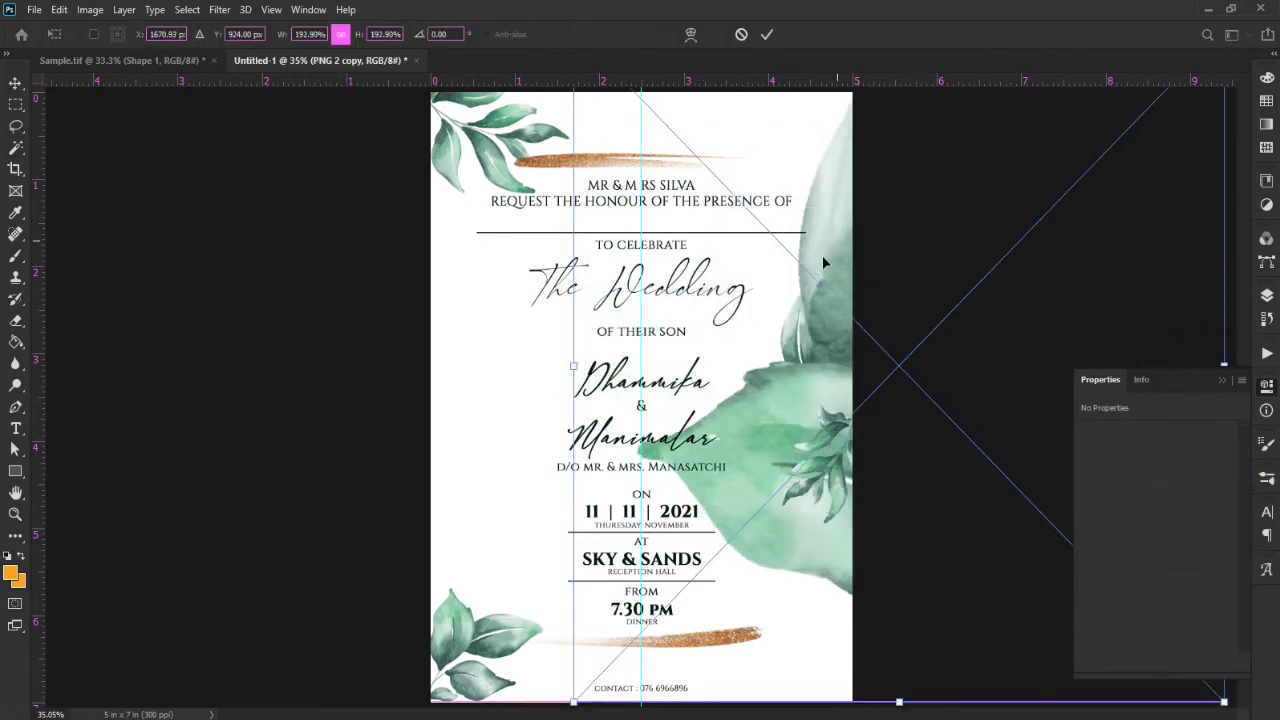
pyautogui.moveTo(838, 245); pyautogui.dragTo(600, 365)
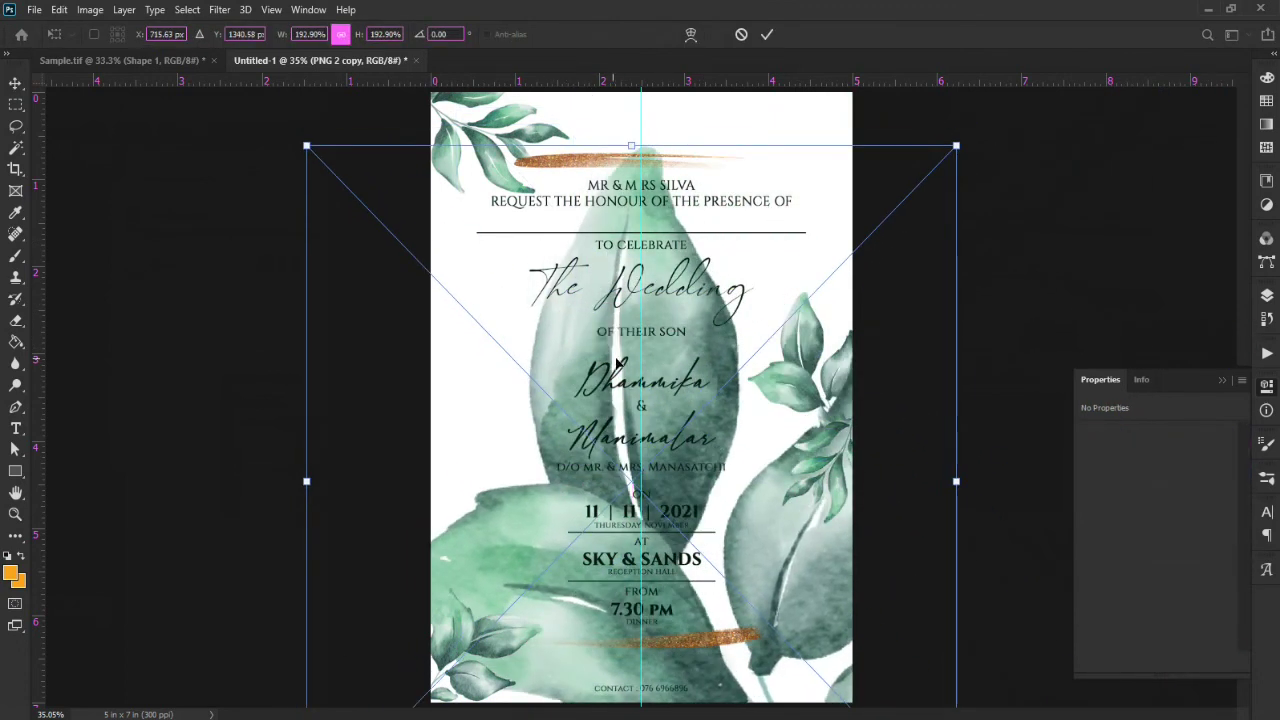
pyautogui.press('Return')
pyautogui.moveTo(800, 543); pyautogui.dragTo(812, 574)
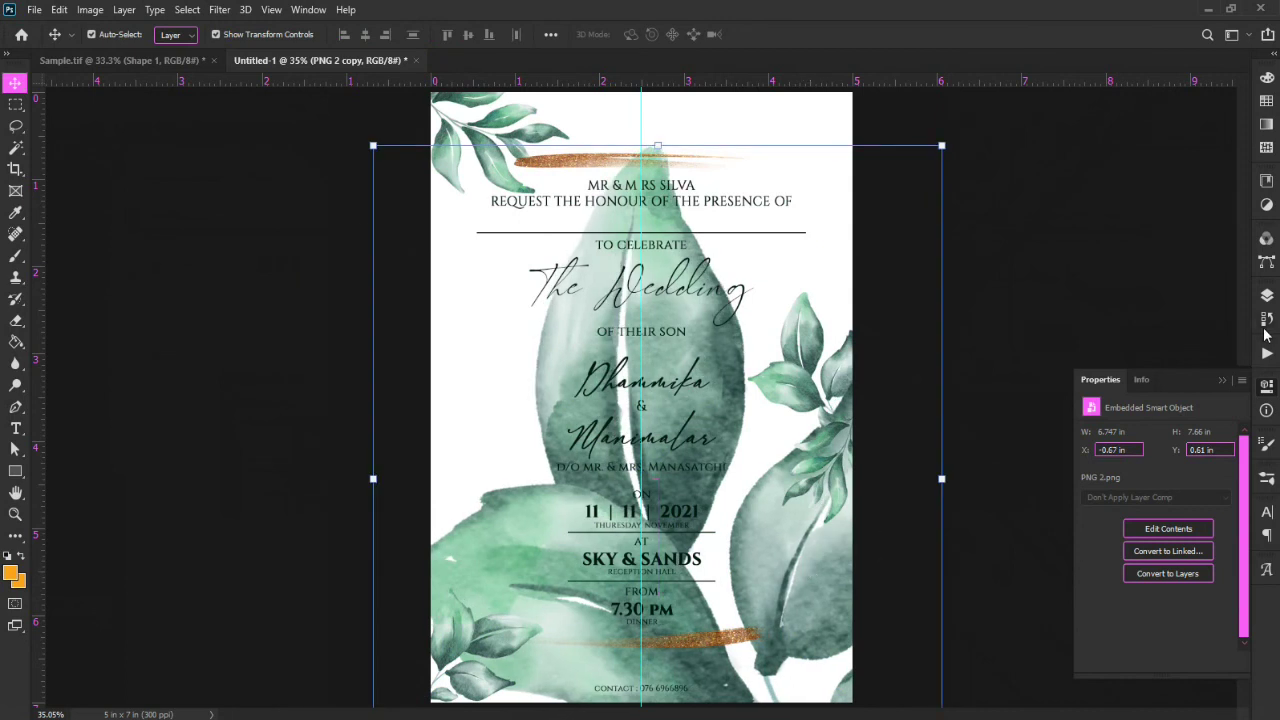
# Set the enlarged leaf layer's opacity to 15%
pyautogui.click(1267, 297)
pyautogui.click(1211, 214)
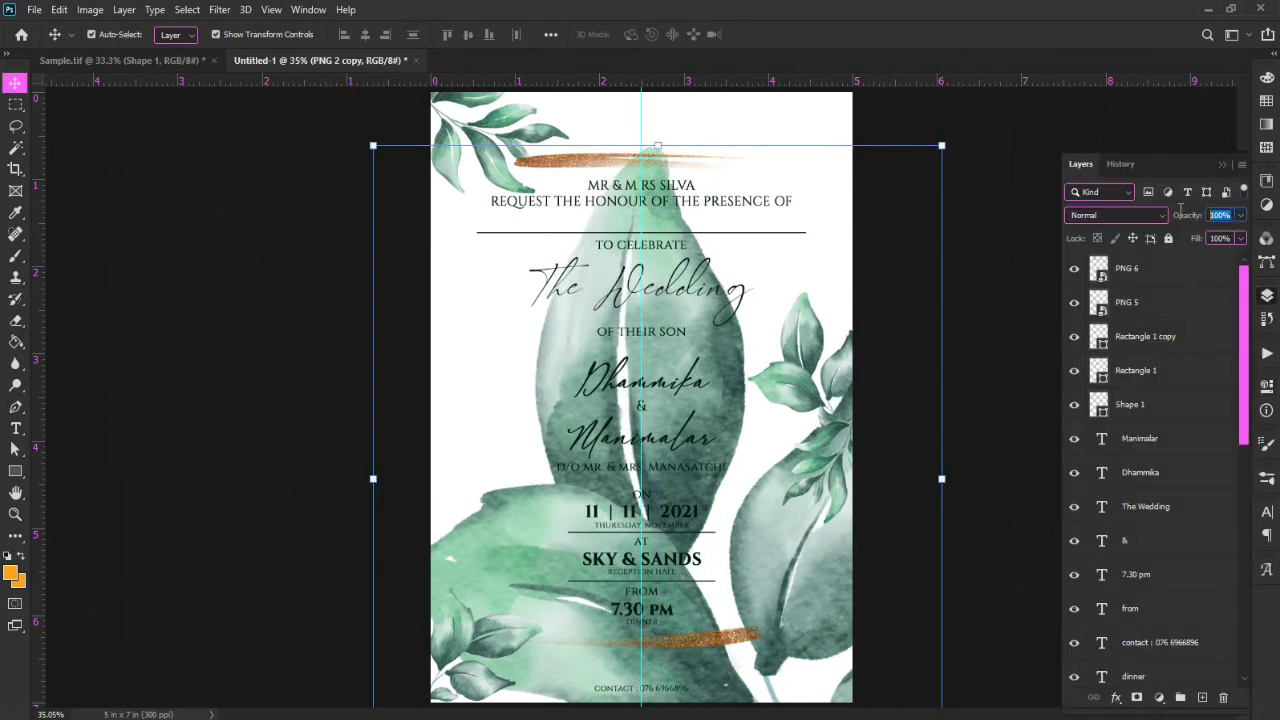
pyautogui.write('15')
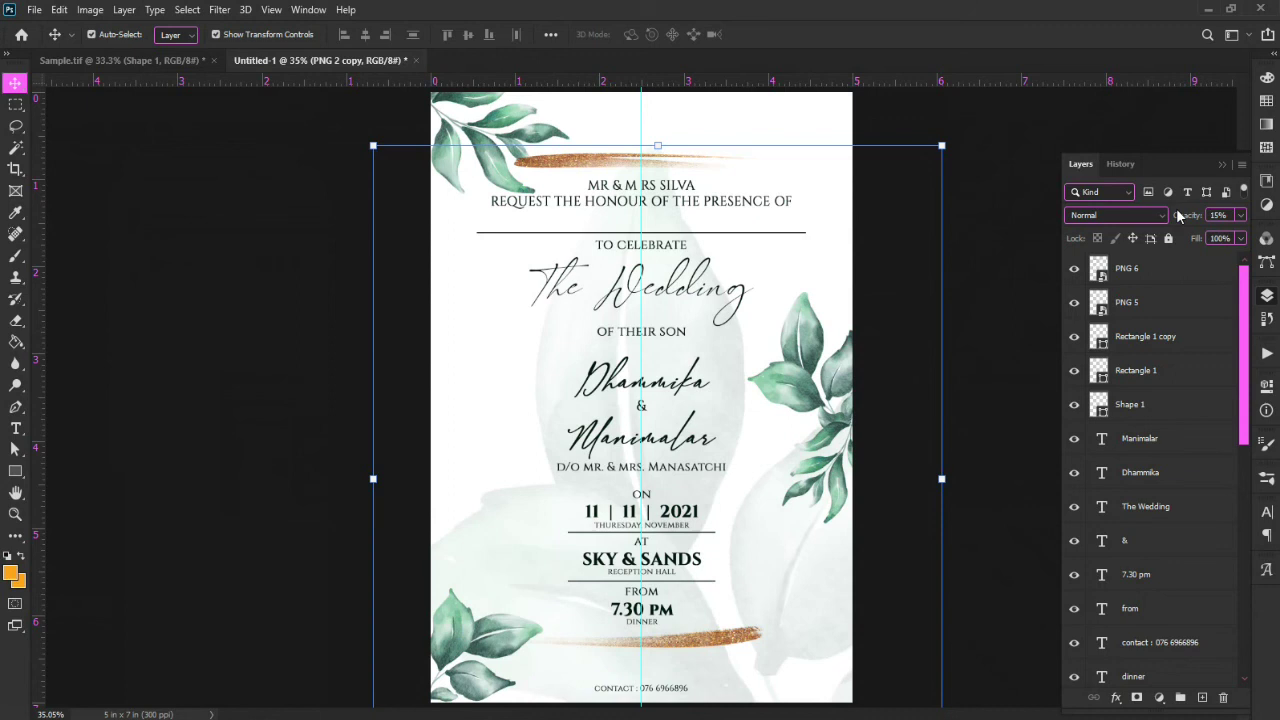
pyautogui.click(978, 280)
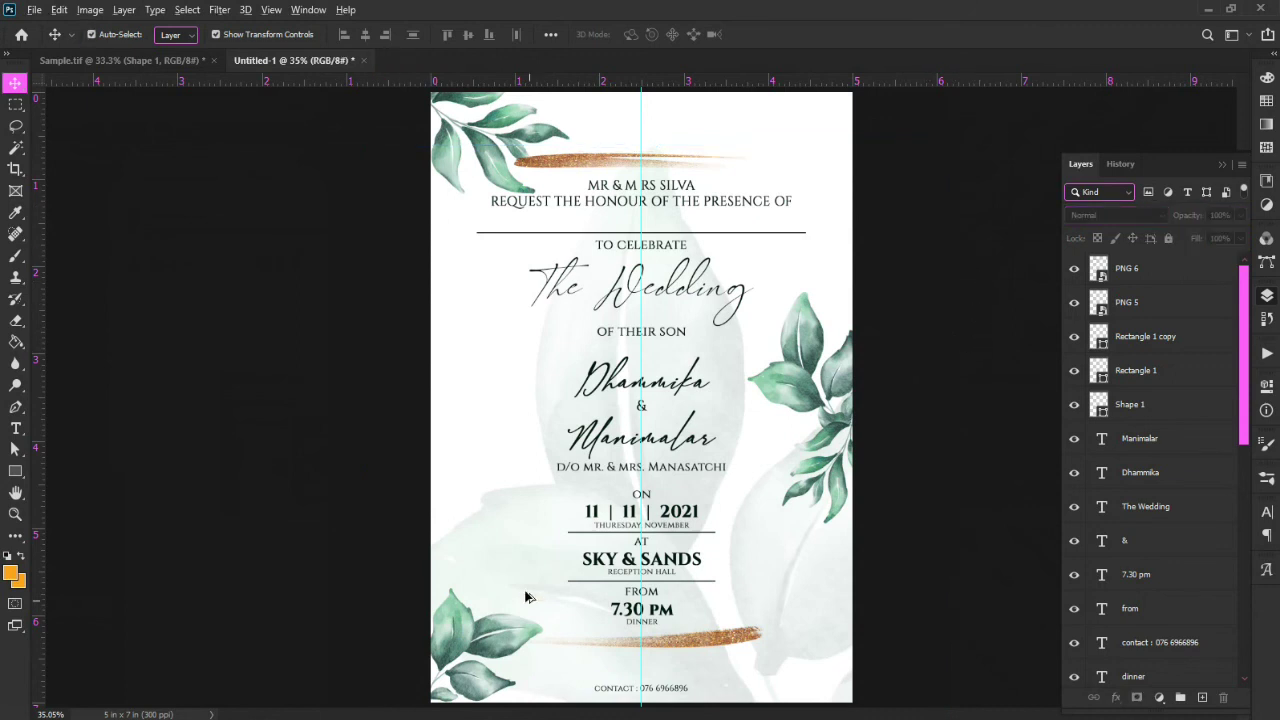
pyautogui.scroll(2, 550, 641)
pyautogui.scroll(2, 551, 586)
# Remove the colon, put the phone number on its own line, and nudge the block up
pyautogui.scroll(2, 457, 233)
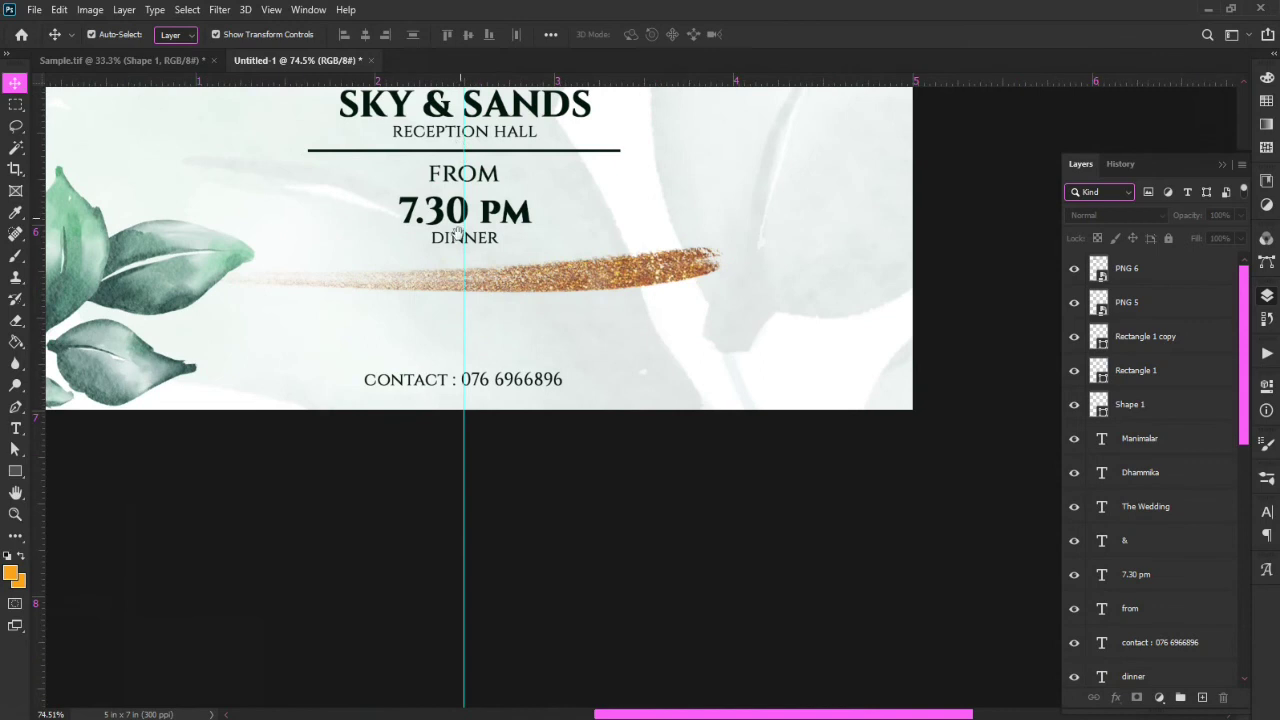
pyautogui.press('t')
pyautogui.click(455, 380)
pyautogui.press('BackSpace')
pyautogui.press('Return')
pyautogui.hotkey('ctrl', 'Return')
pyautogui.press('v')
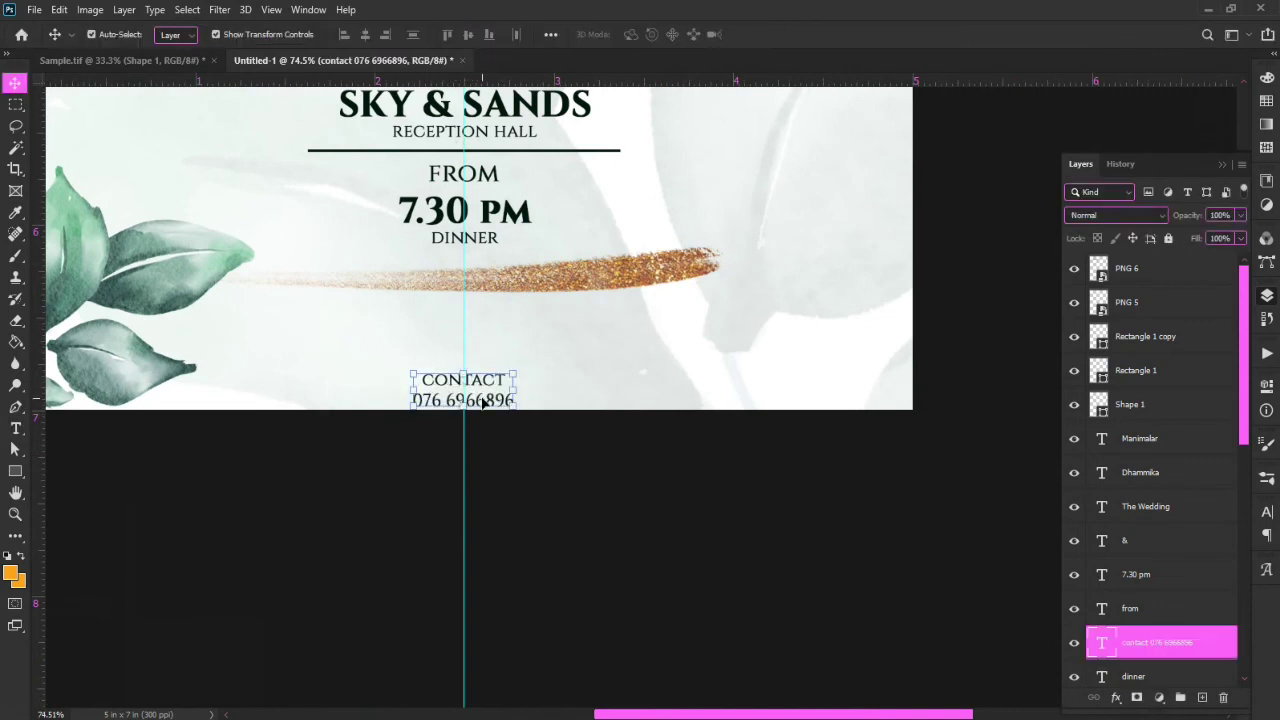
pyautogui.moveTo(482, 402); pyautogui.dragTo(482, 381)
# Fit the whole invitation in view and close the Layers panel with F7
pyautogui.click(510, 508)
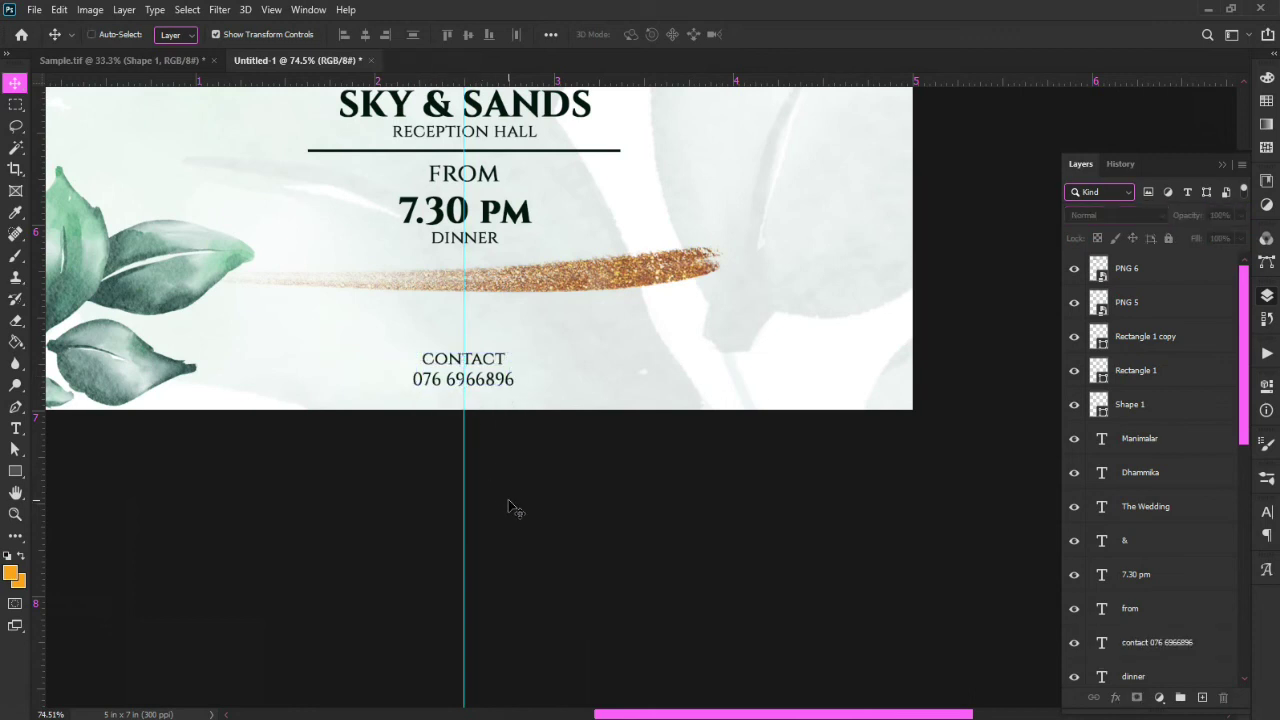
pyautogui.hotkey('ctrl', '0')
pyautogui.click(668, 686)
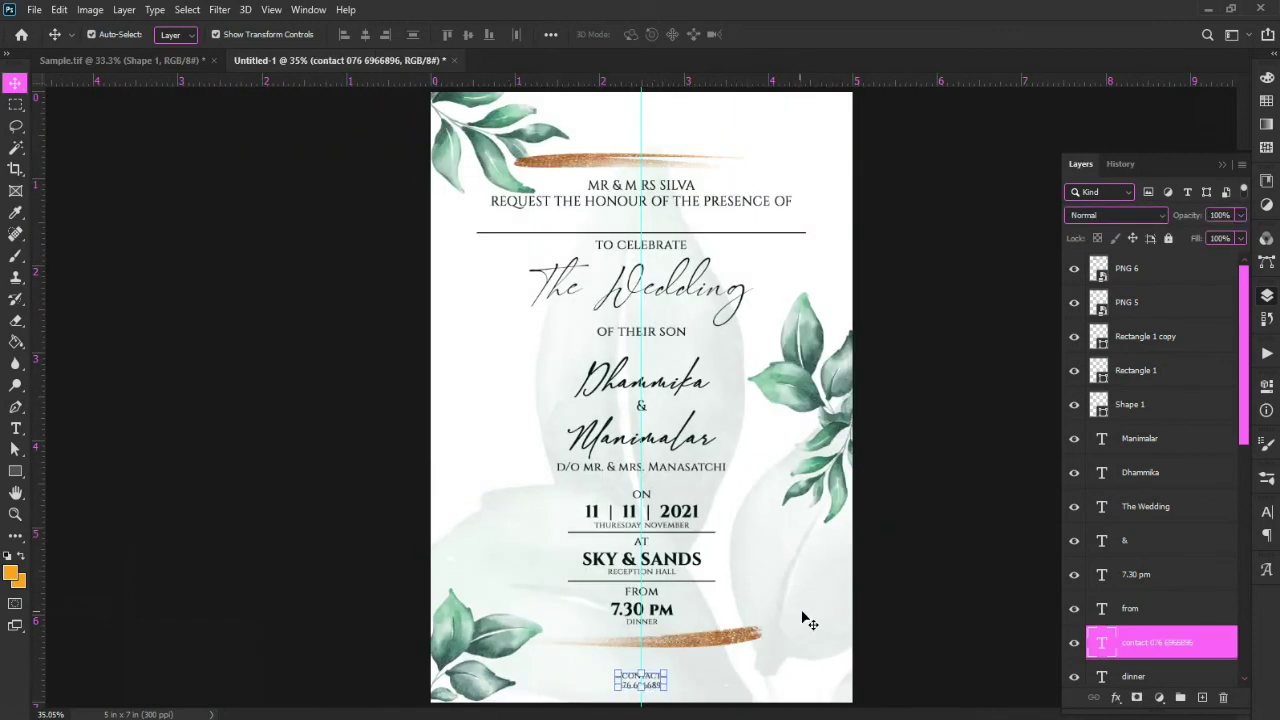
pyautogui.click(933, 592)
pyautogui.press('F7')
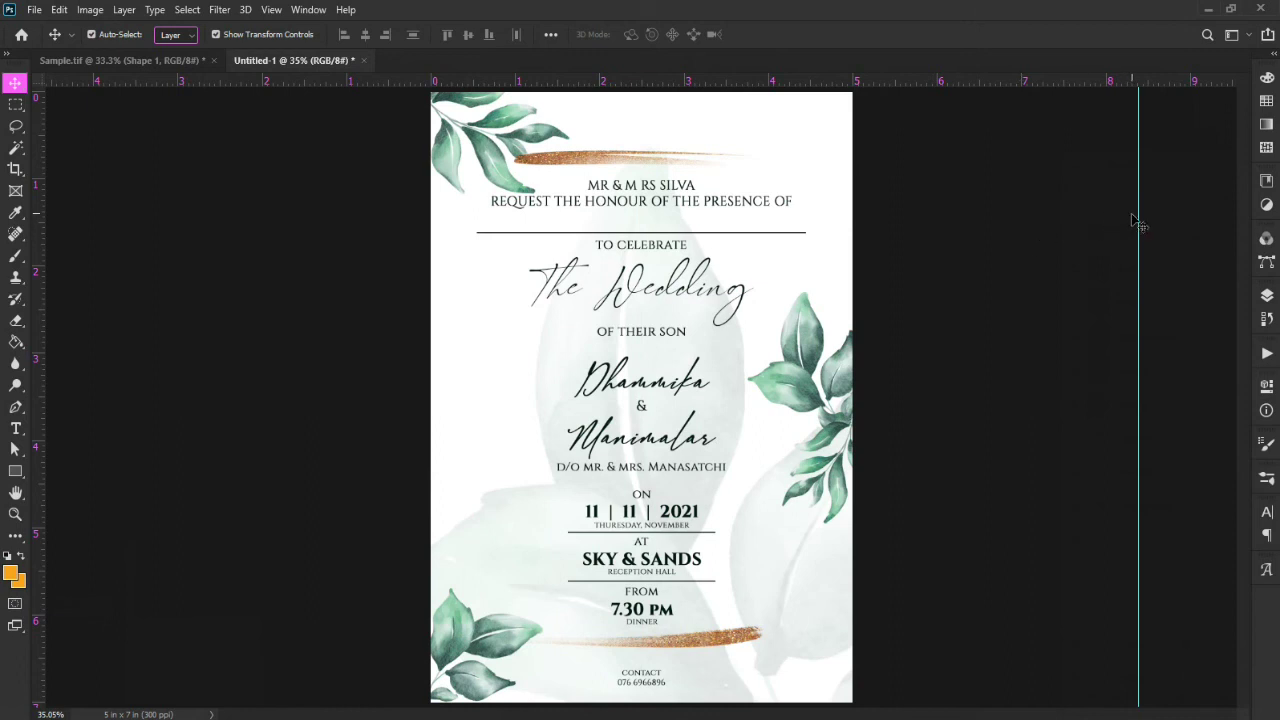
# Drag the vertical centre guide back onto the ruler
pyautogui.moveTo(1138, 214); pyautogui.dragTo(40, 190)
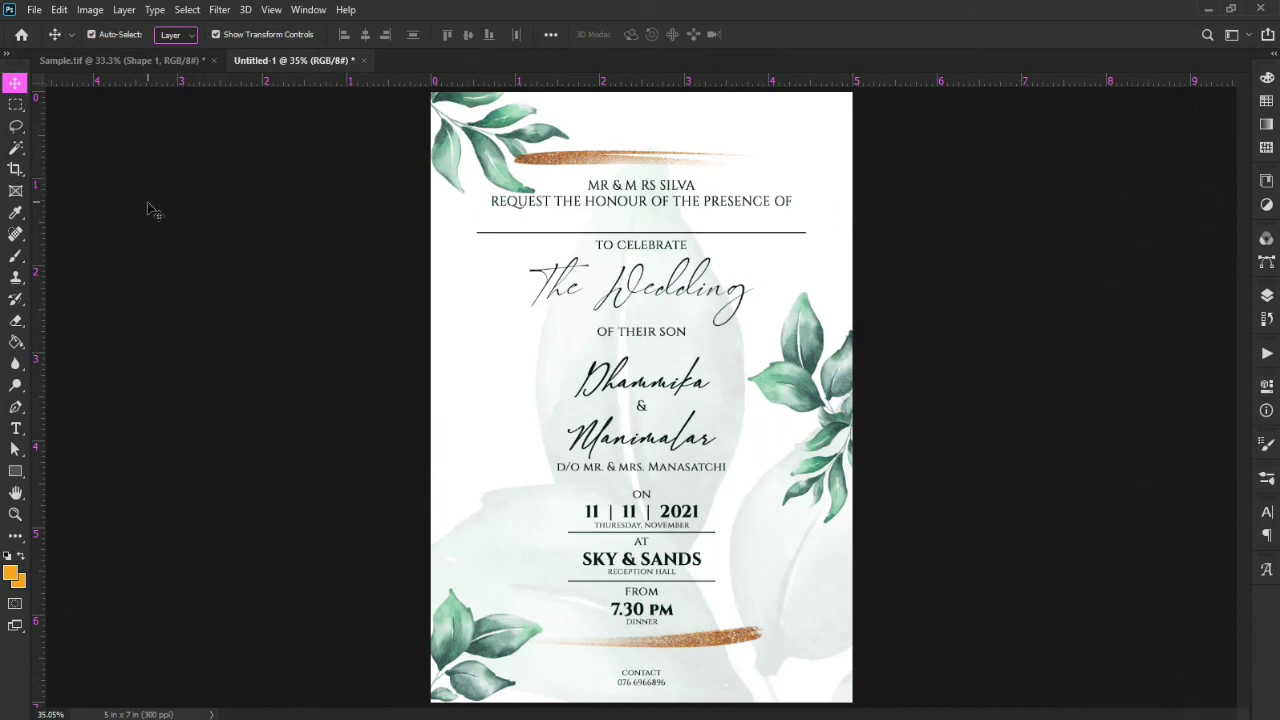